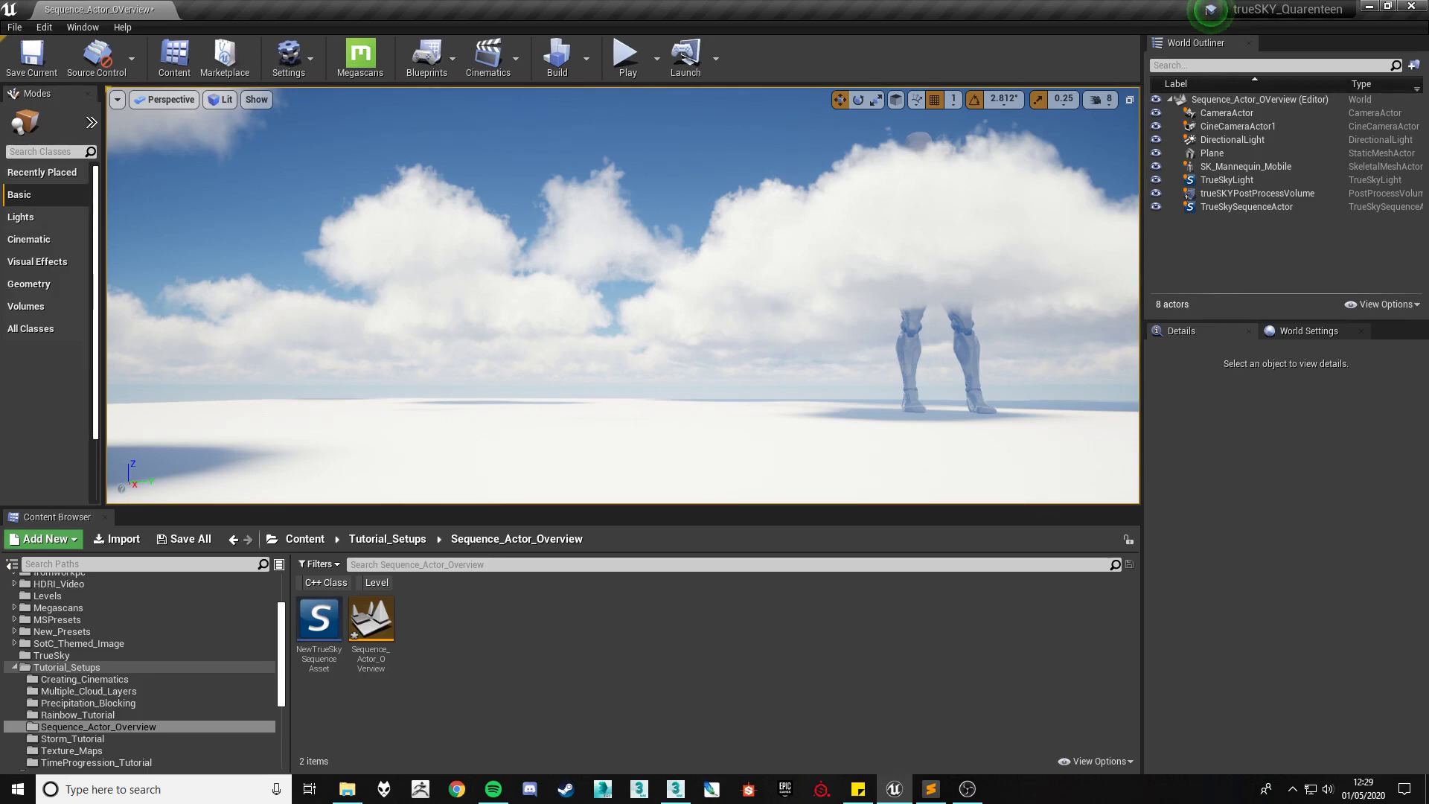
Step: Select the TrueSkySequenceActor, collapse its Time and Clouds settings, and expand its Lighting settings
click(1250, 207)
scroll(1221, 551, down, 8)
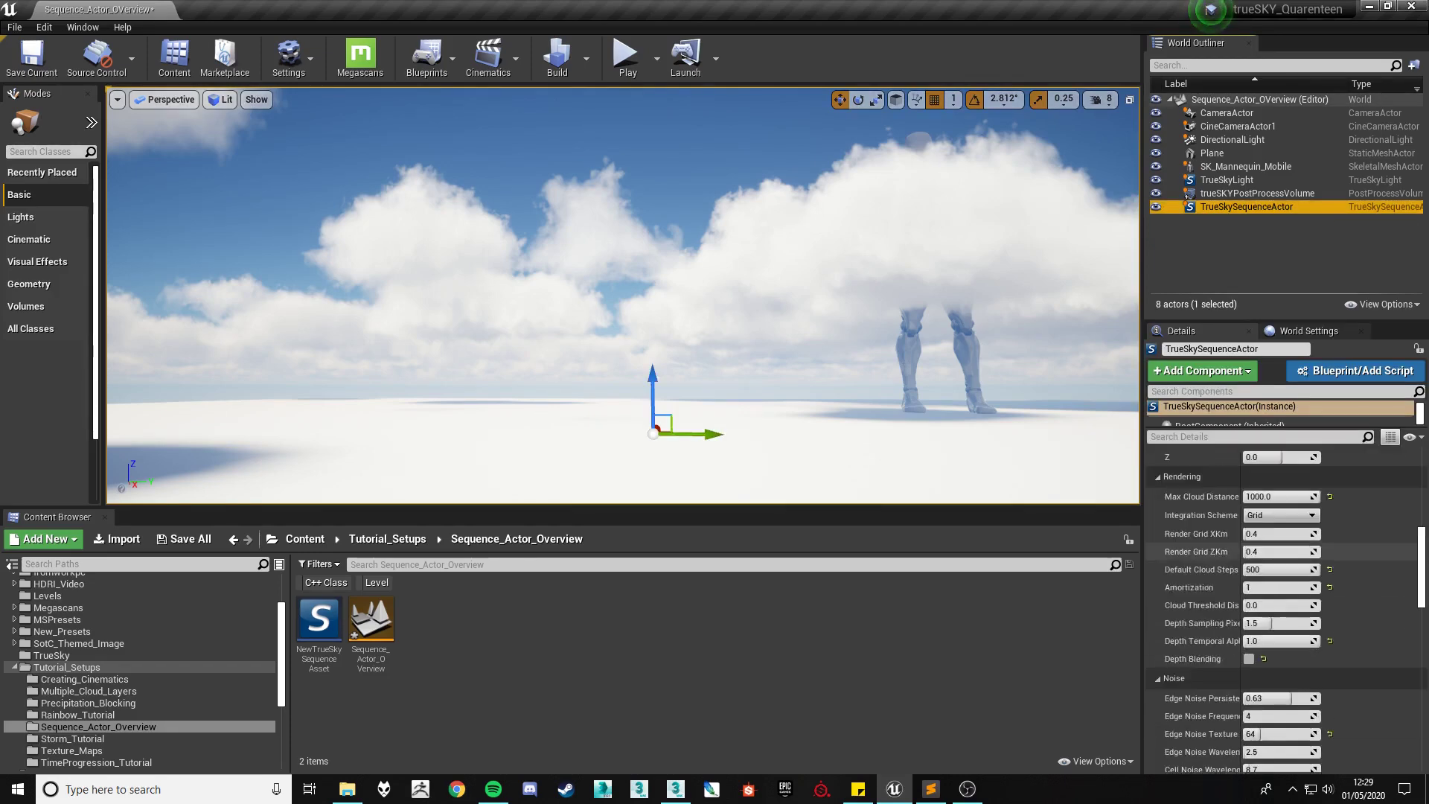
scroll(1250, 546, down, 10)
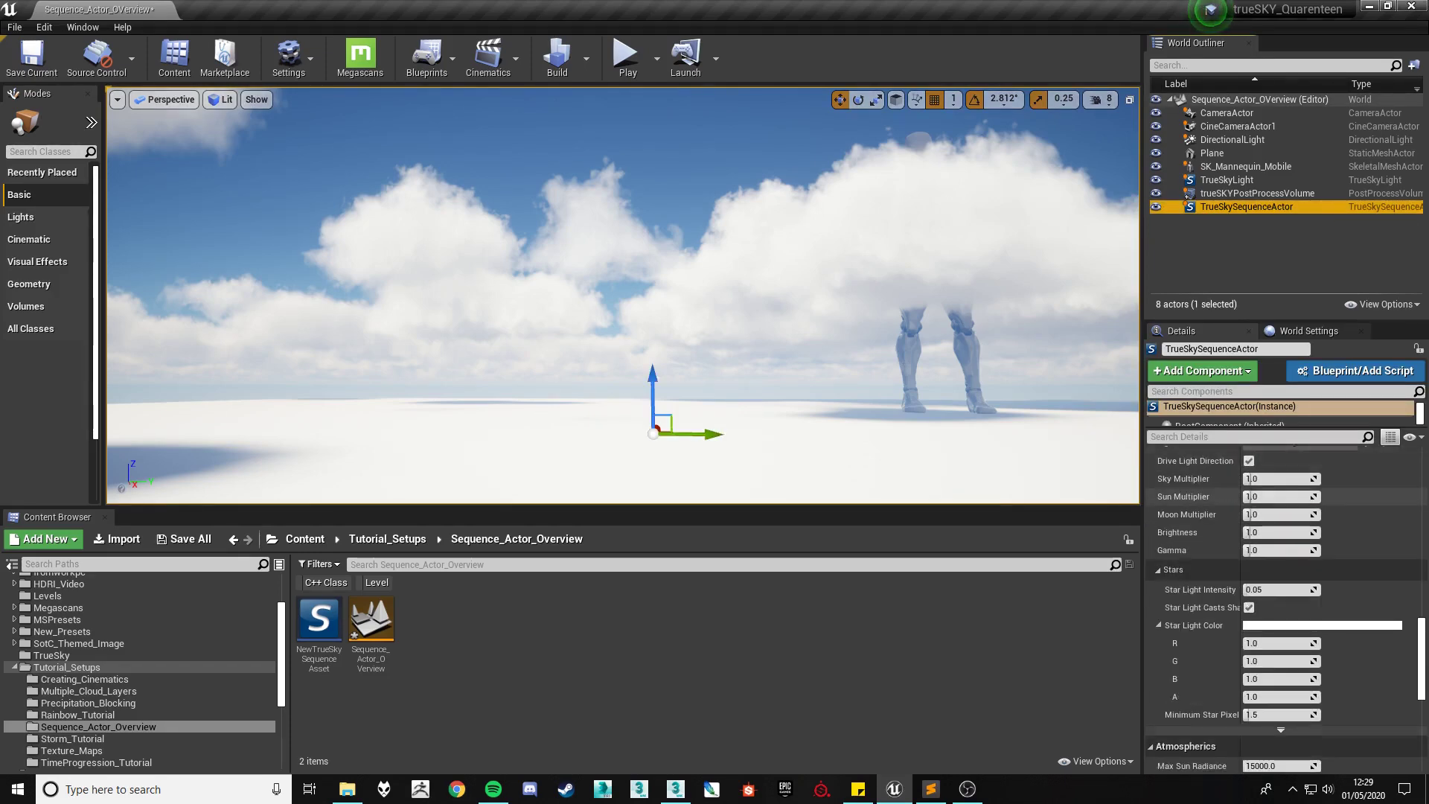
scroll(1250, 543, down, 15)
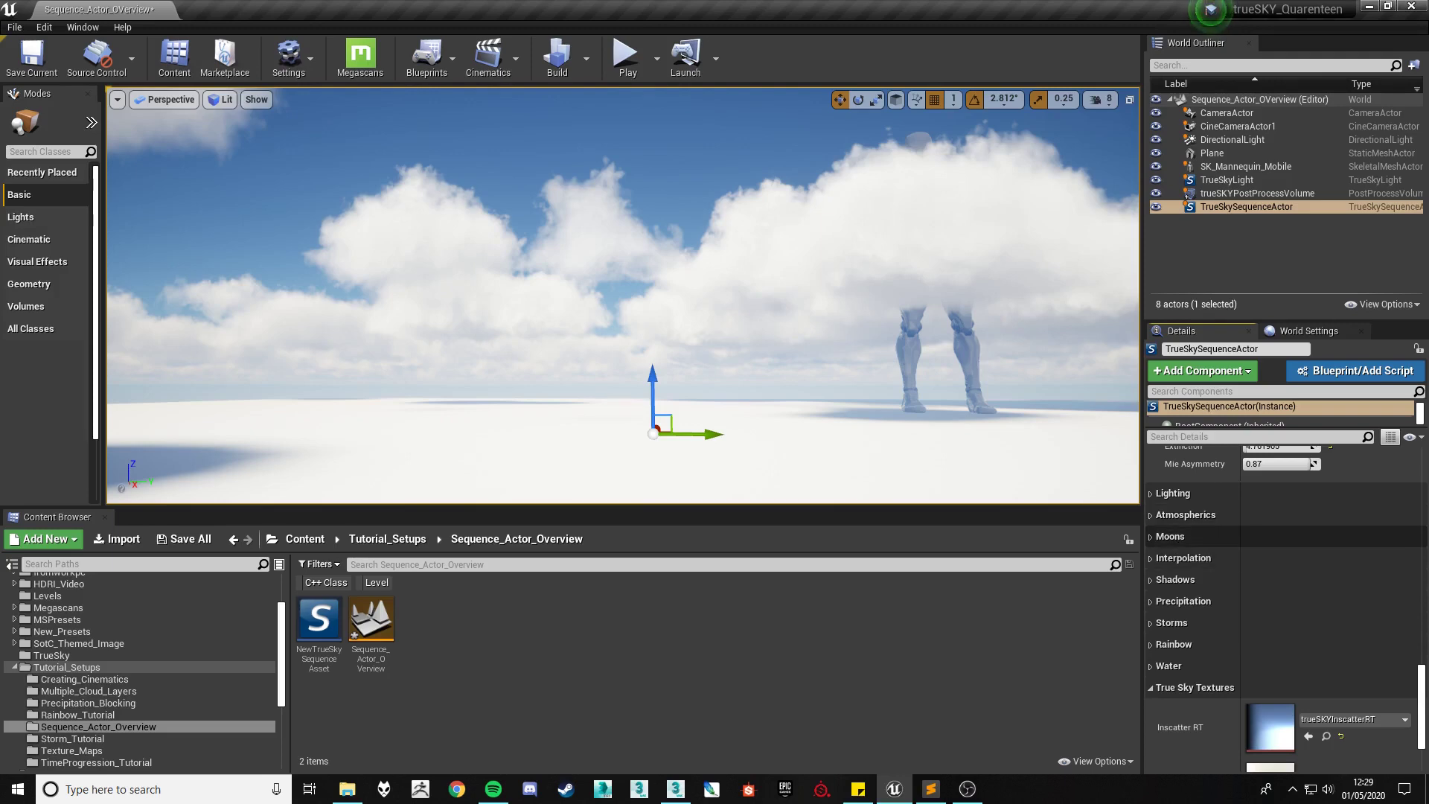
scroll(1255, 595, up, 10)
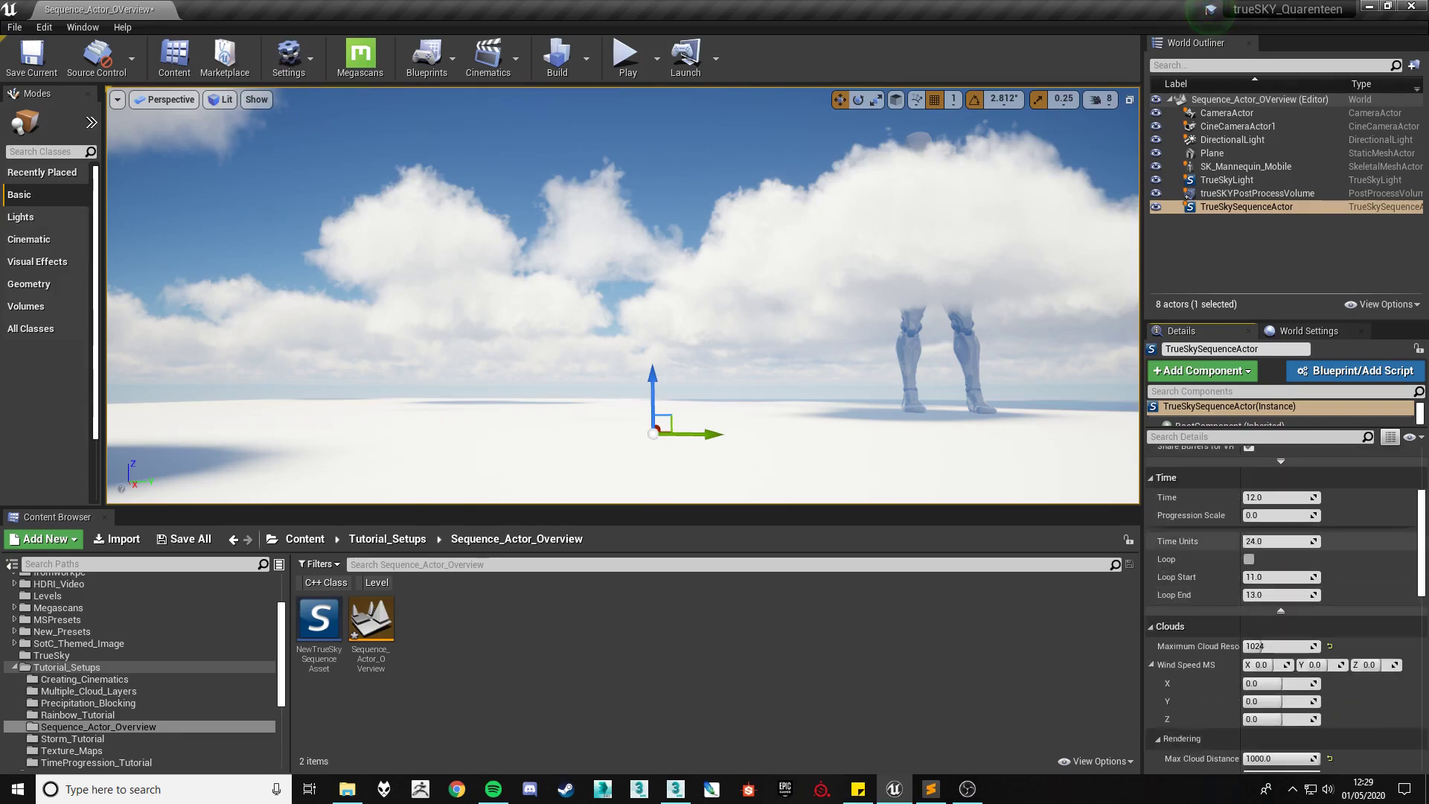
scroll(1280, 595, up, 3)
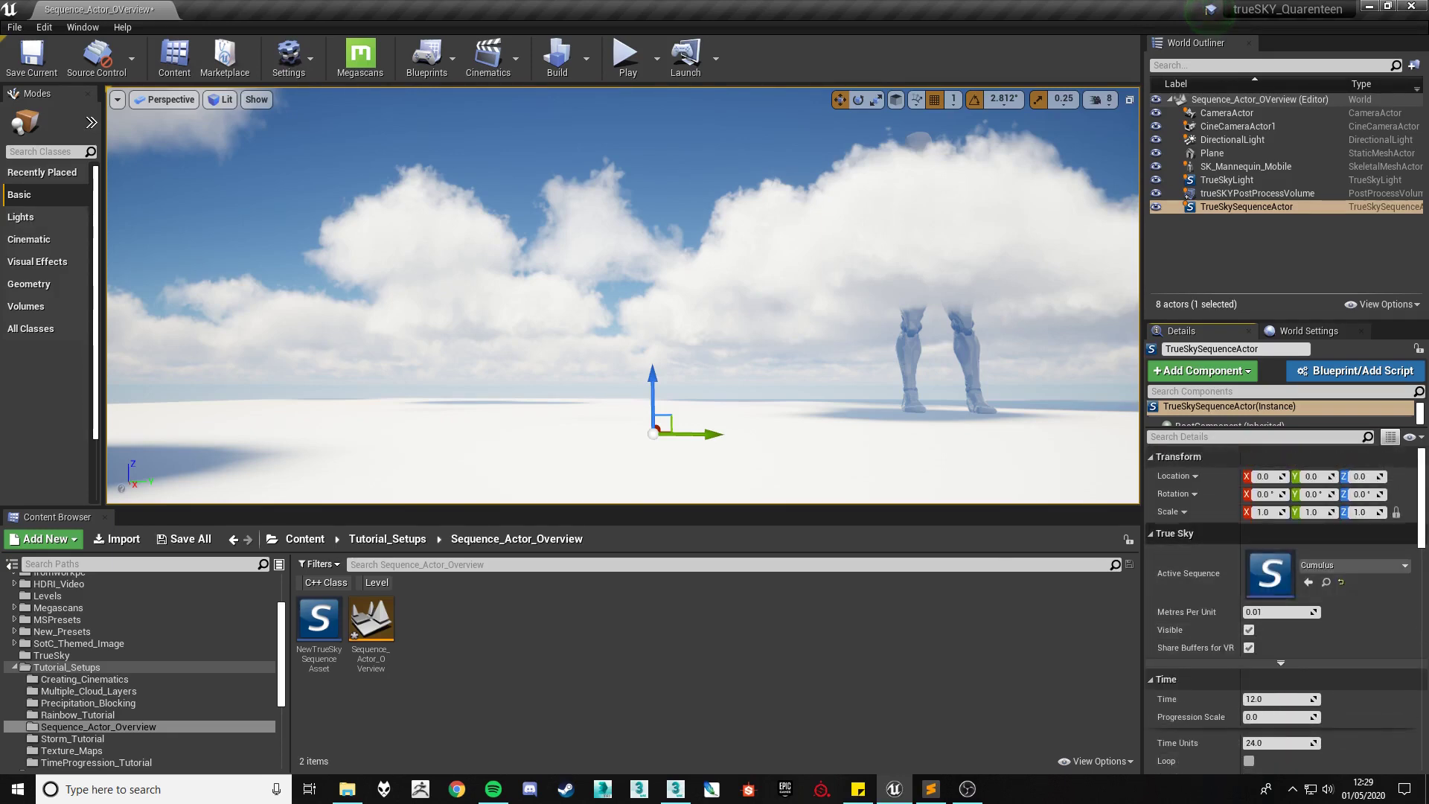
click(1166, 560)
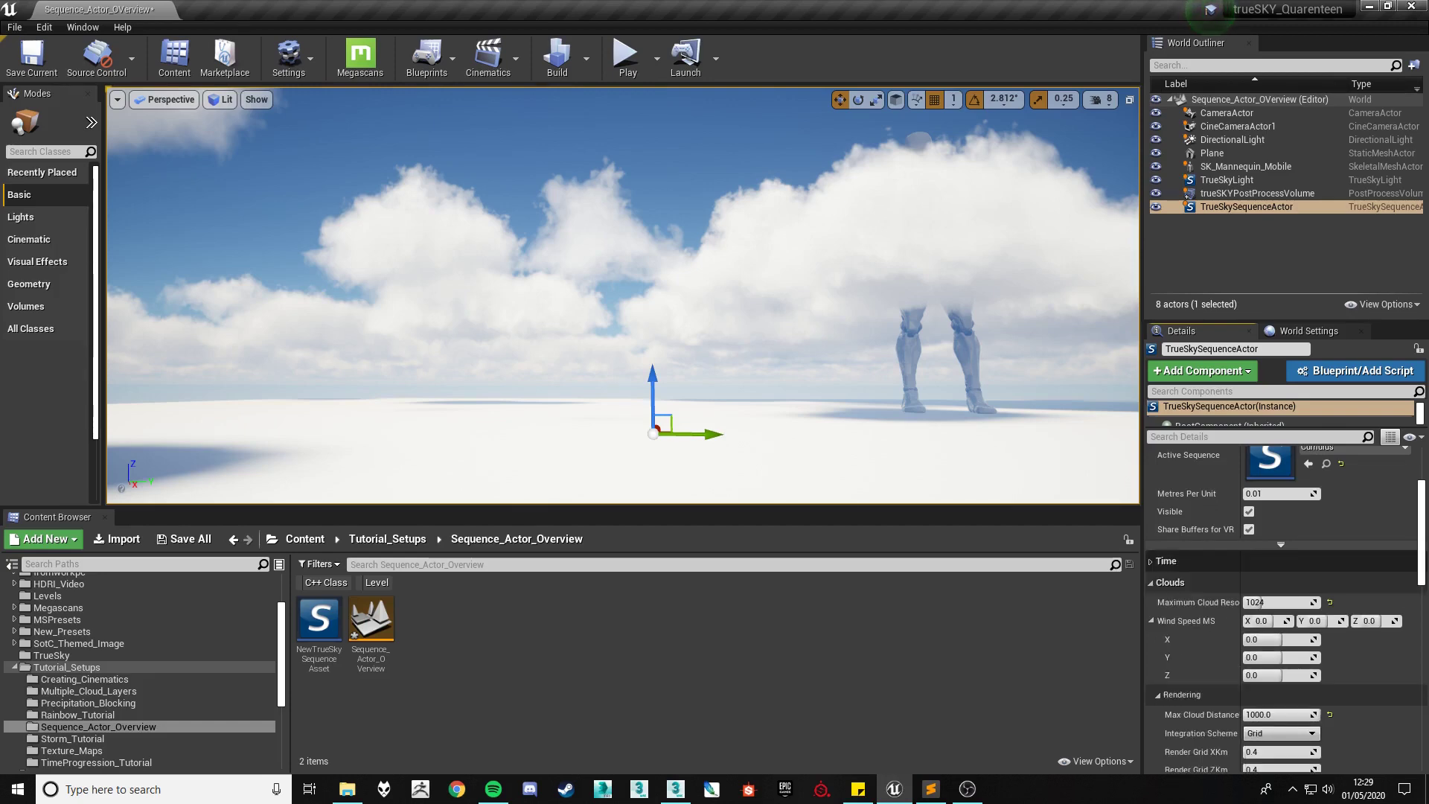
click(1170, 582)
scroll(1280, 595, down, 3)
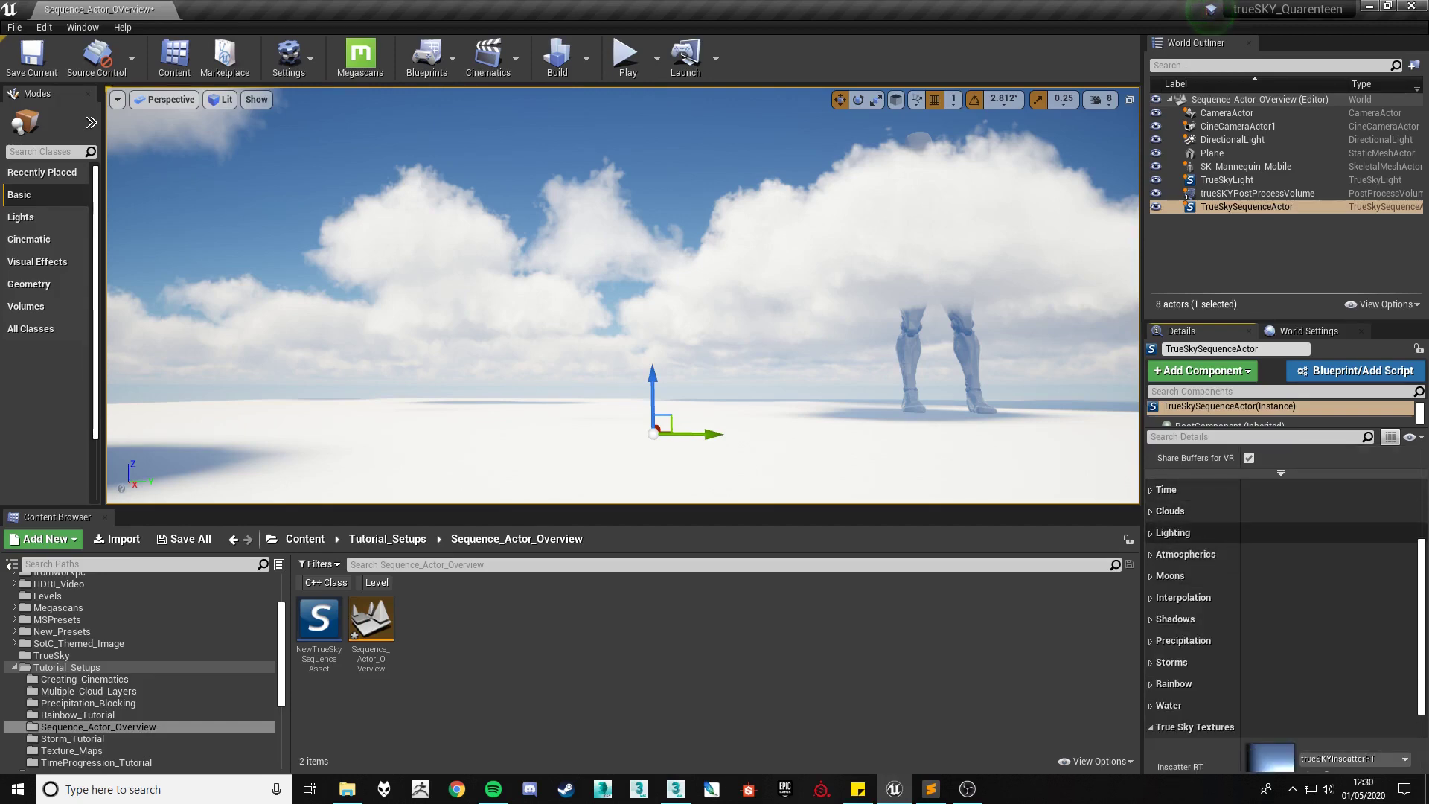
click(1173, 532)
scroll(1173, 532, down, 3)
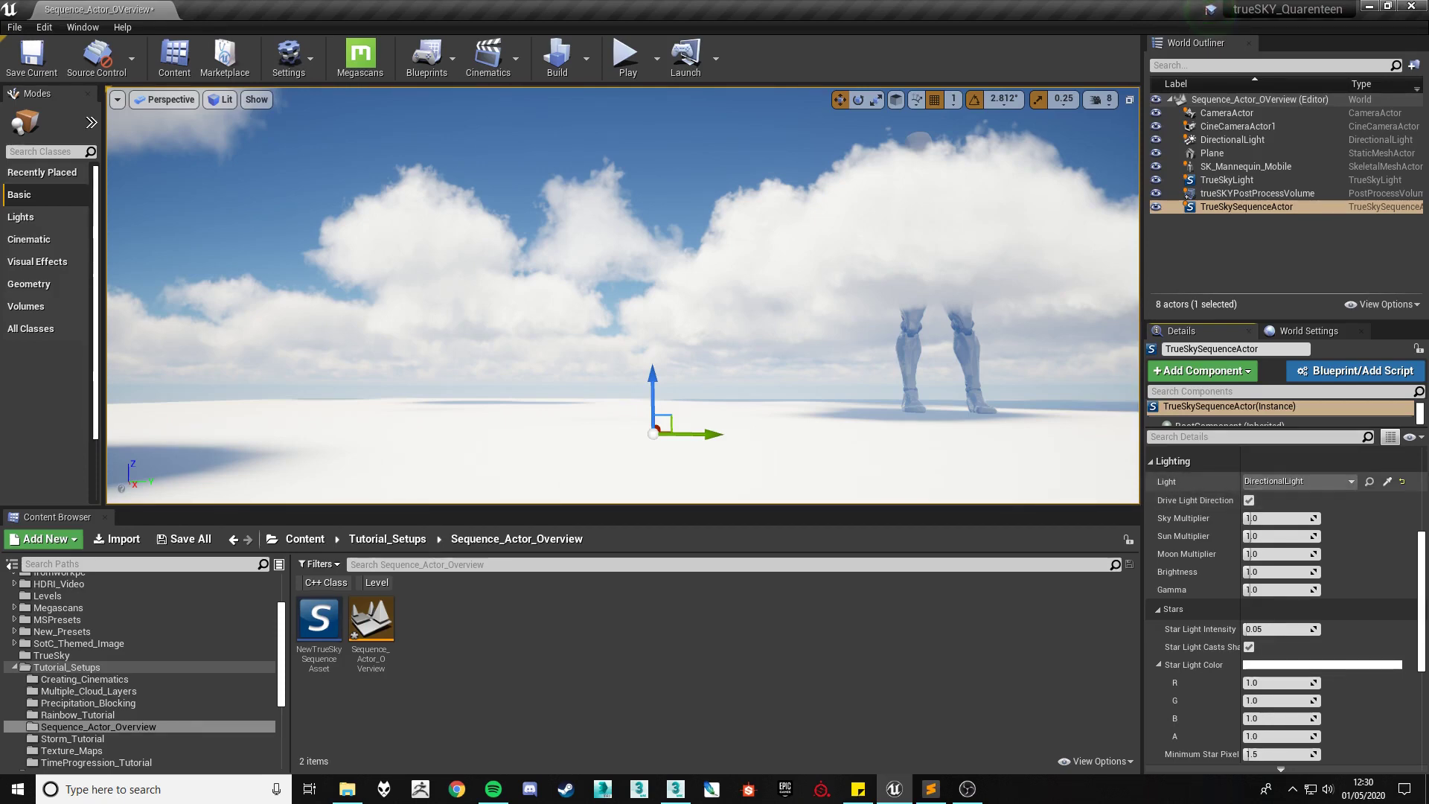
Step: Assign DirectionalLight as the Light in the sequence actor's Lighting settings
click(1296, 480)
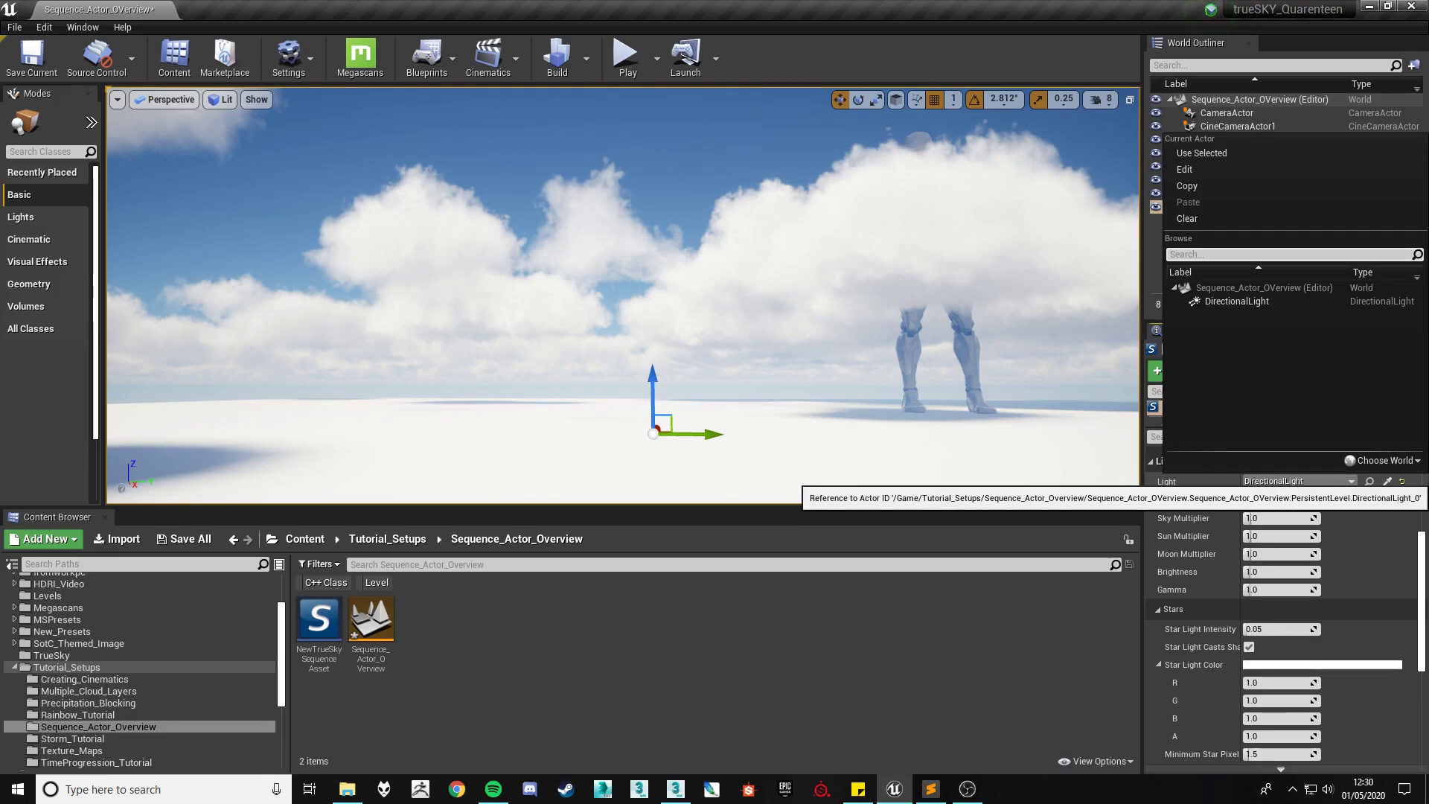
click(1296, 480)
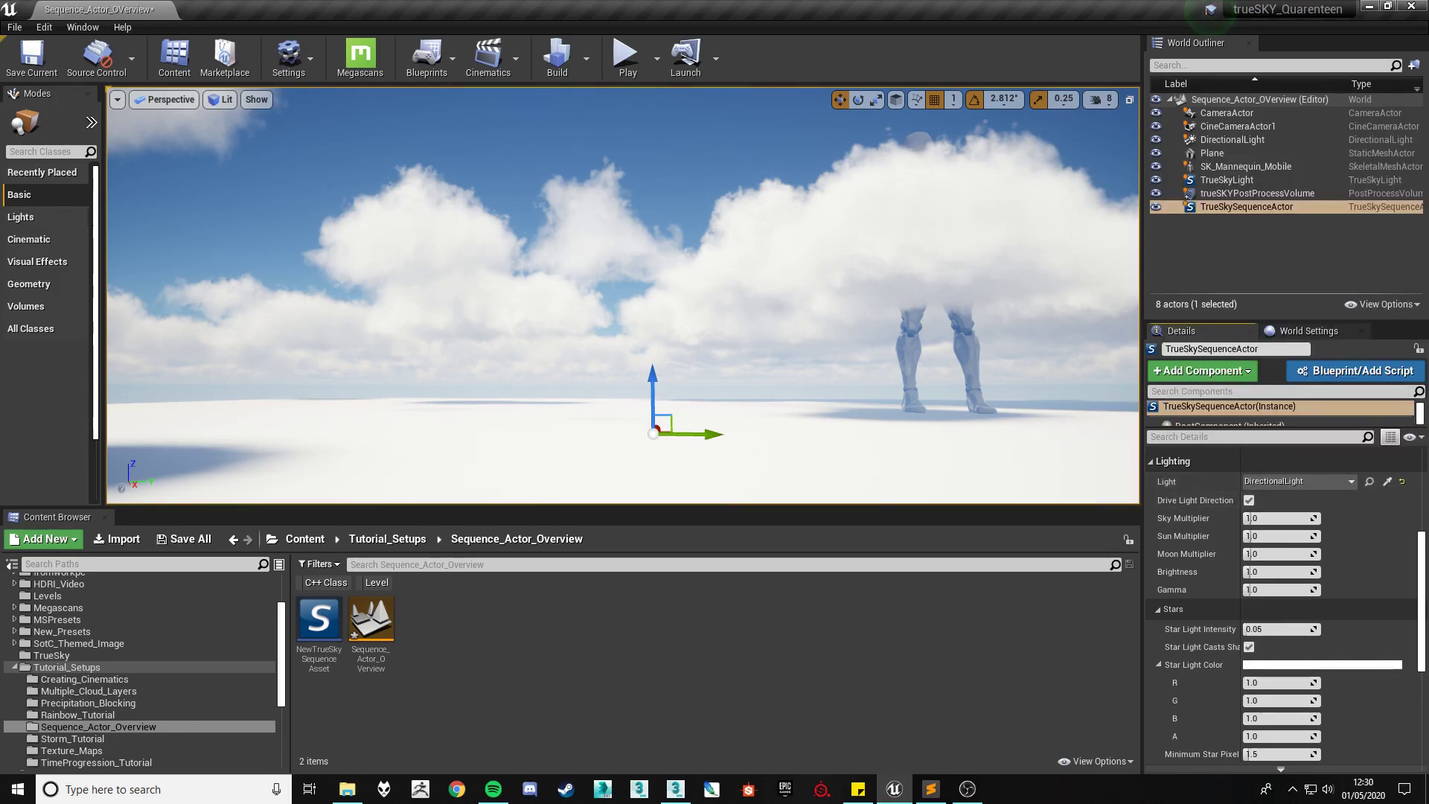
right_drag(622, 295, 354, 206)
right_drag(602, 257, 595, 193)
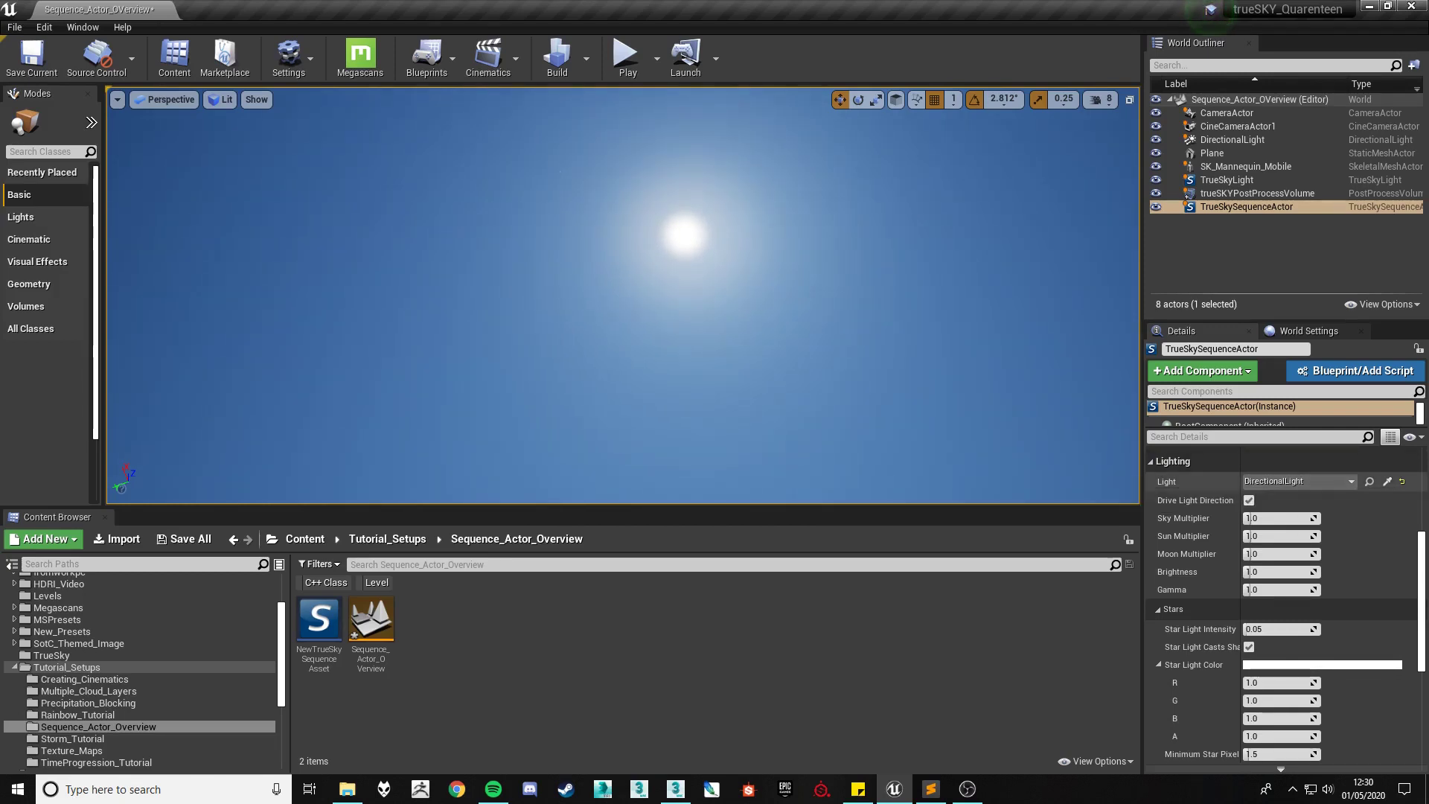
click(1299, 481)
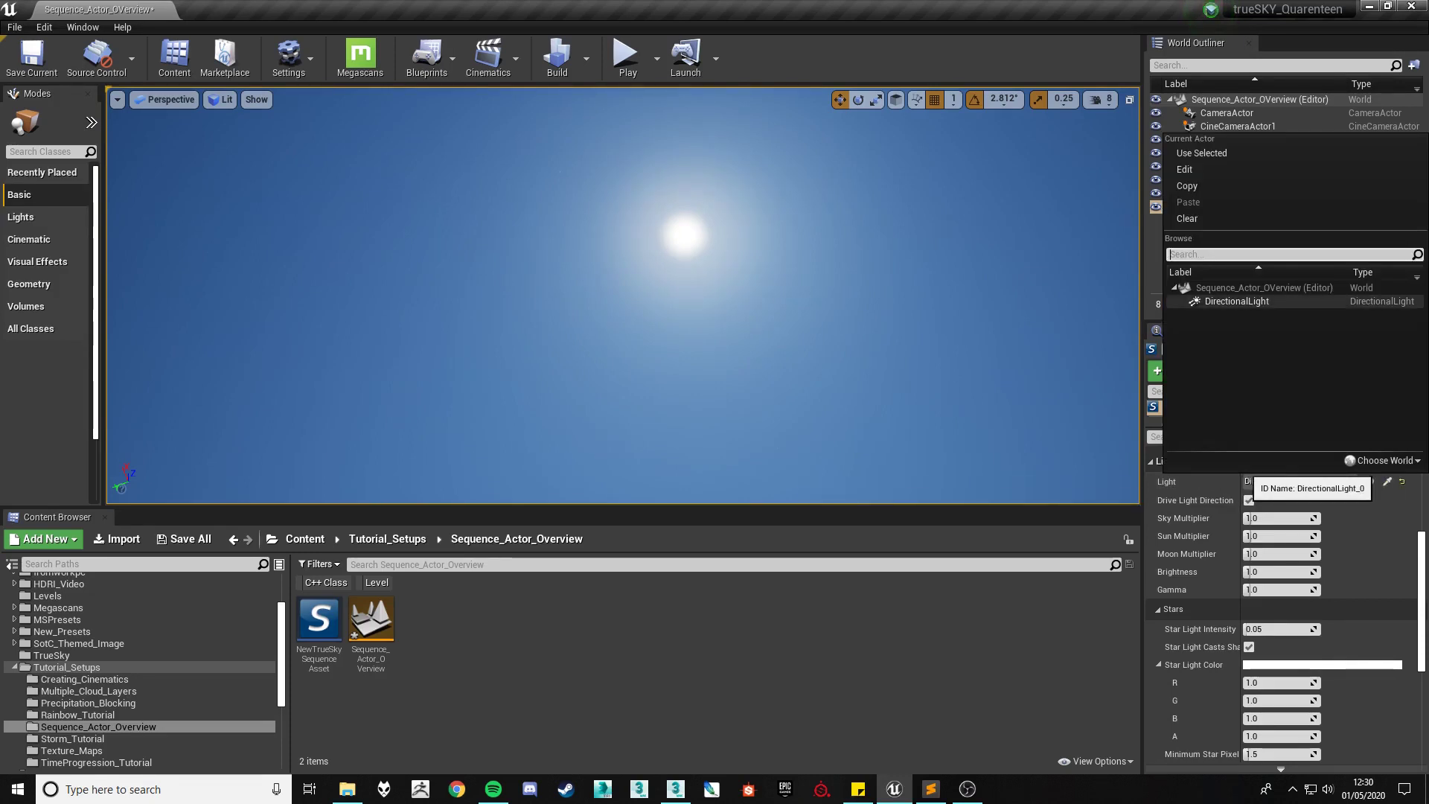
click(1237, 301)
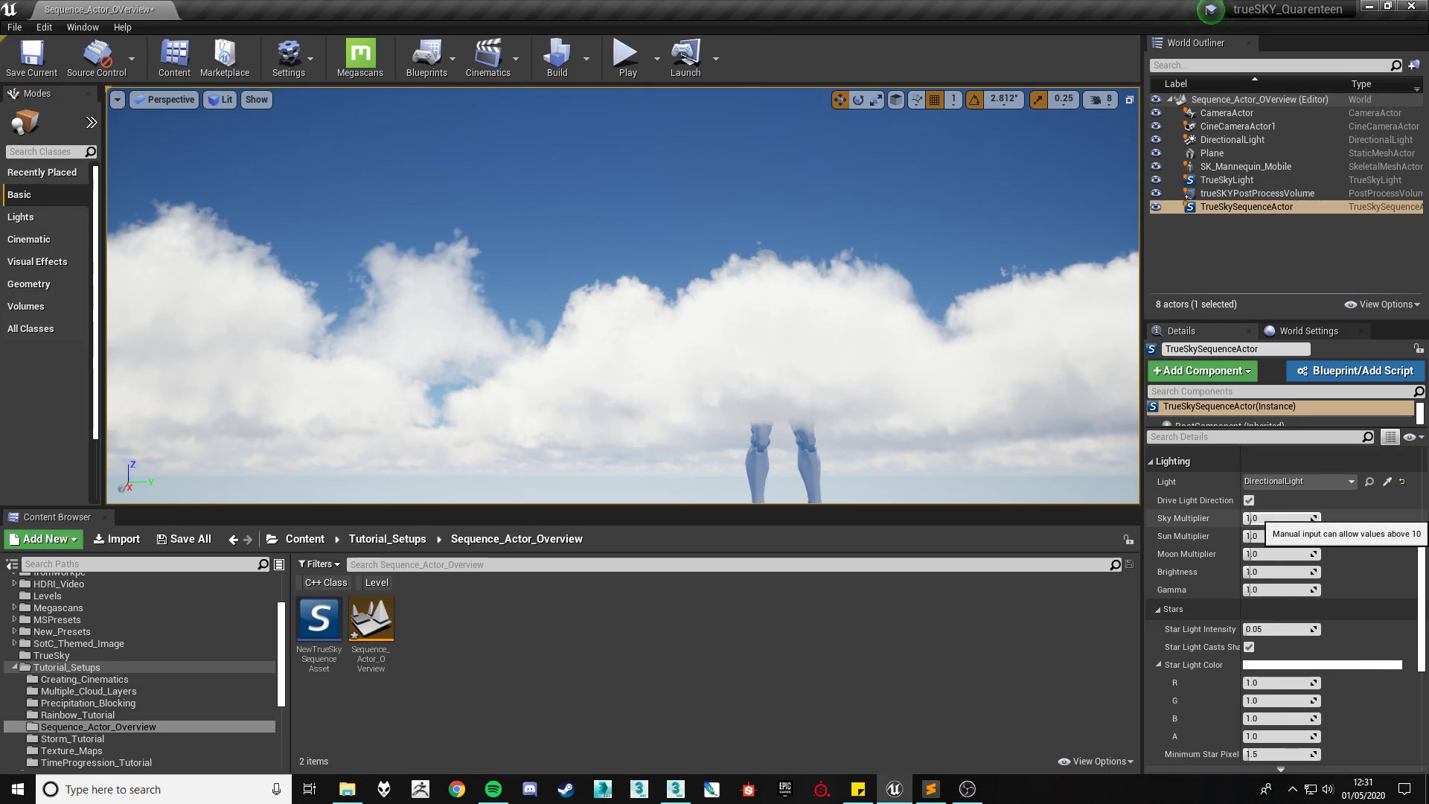
Step: Try a Sky Multiplier of about 0.9, reset it to its default, and look over the remaining Lighting settings
mouse_move(1248, 518)
mouse_down()
mouse_move(1263, 519)
mouse_move(1248, 518)
mouse_up()
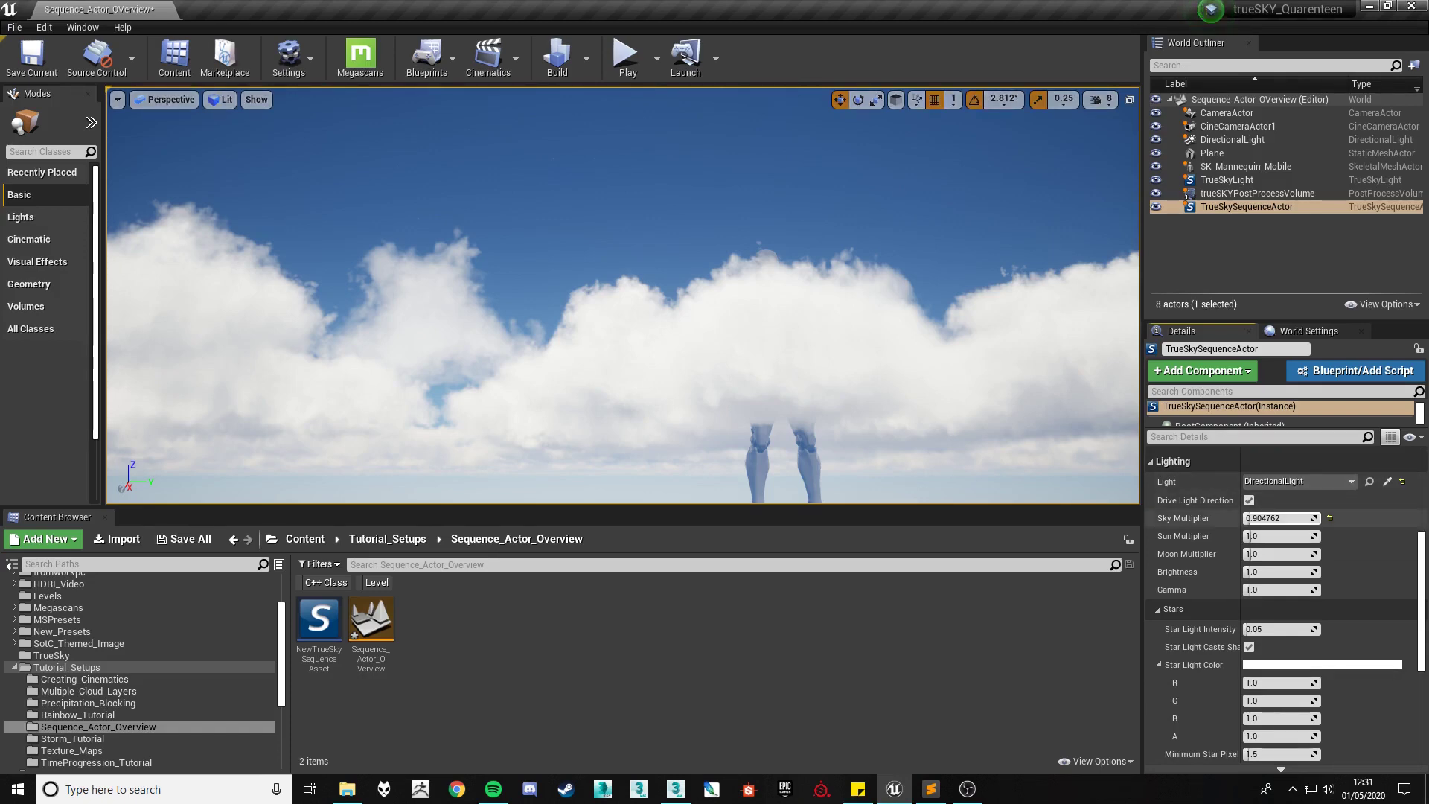
click(1330, 518)
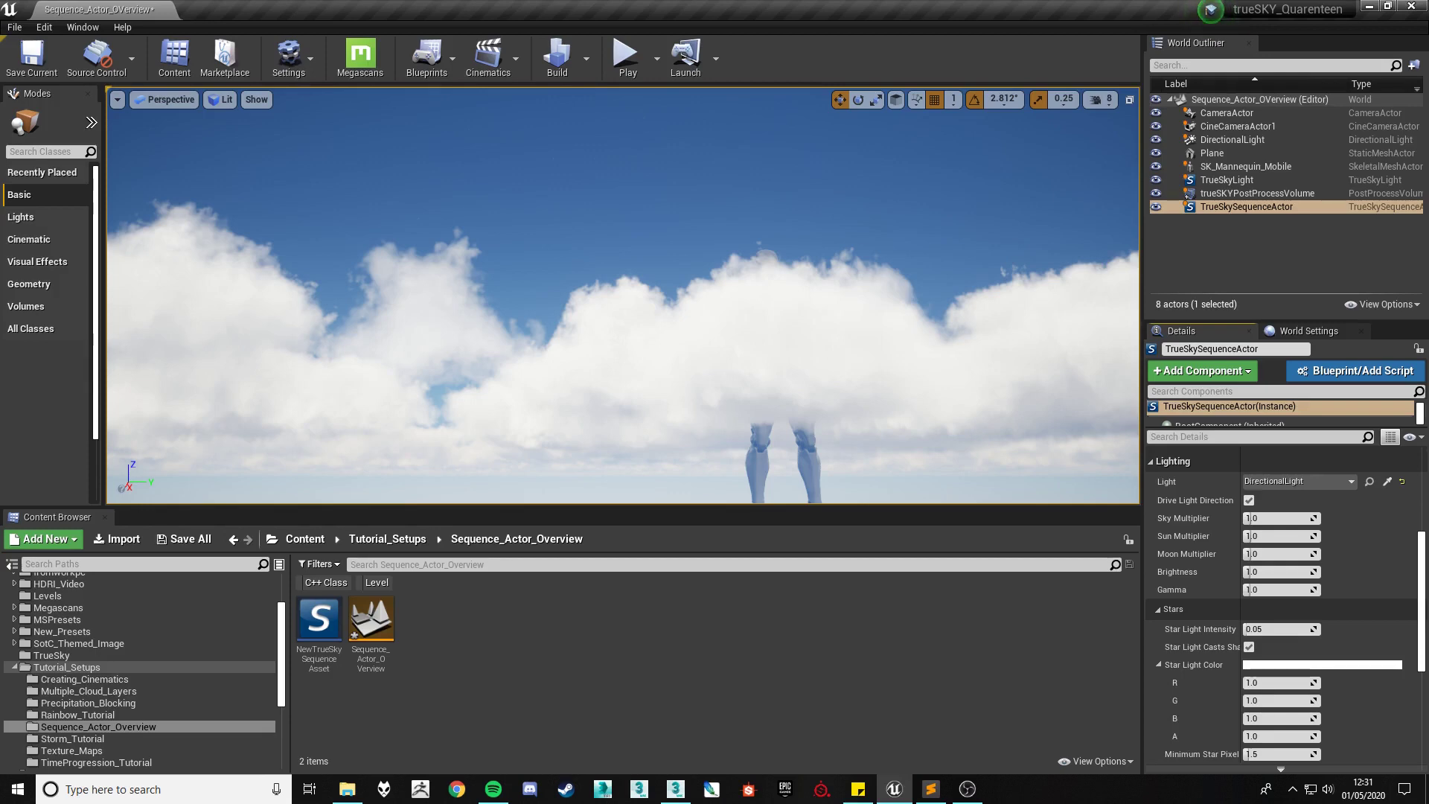
scroll(1281, 595, up, 5)
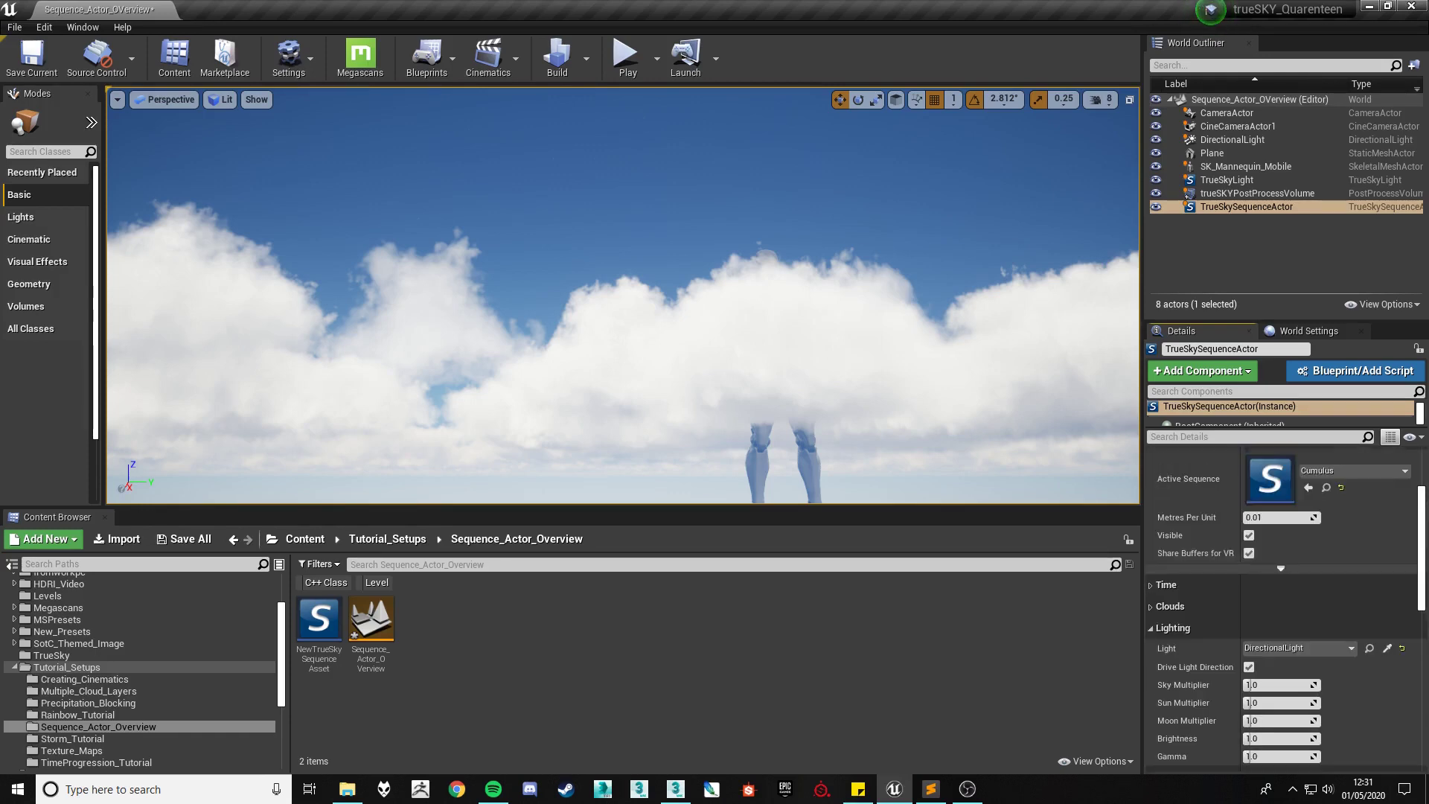
scroll(1280, 611, down, 8)
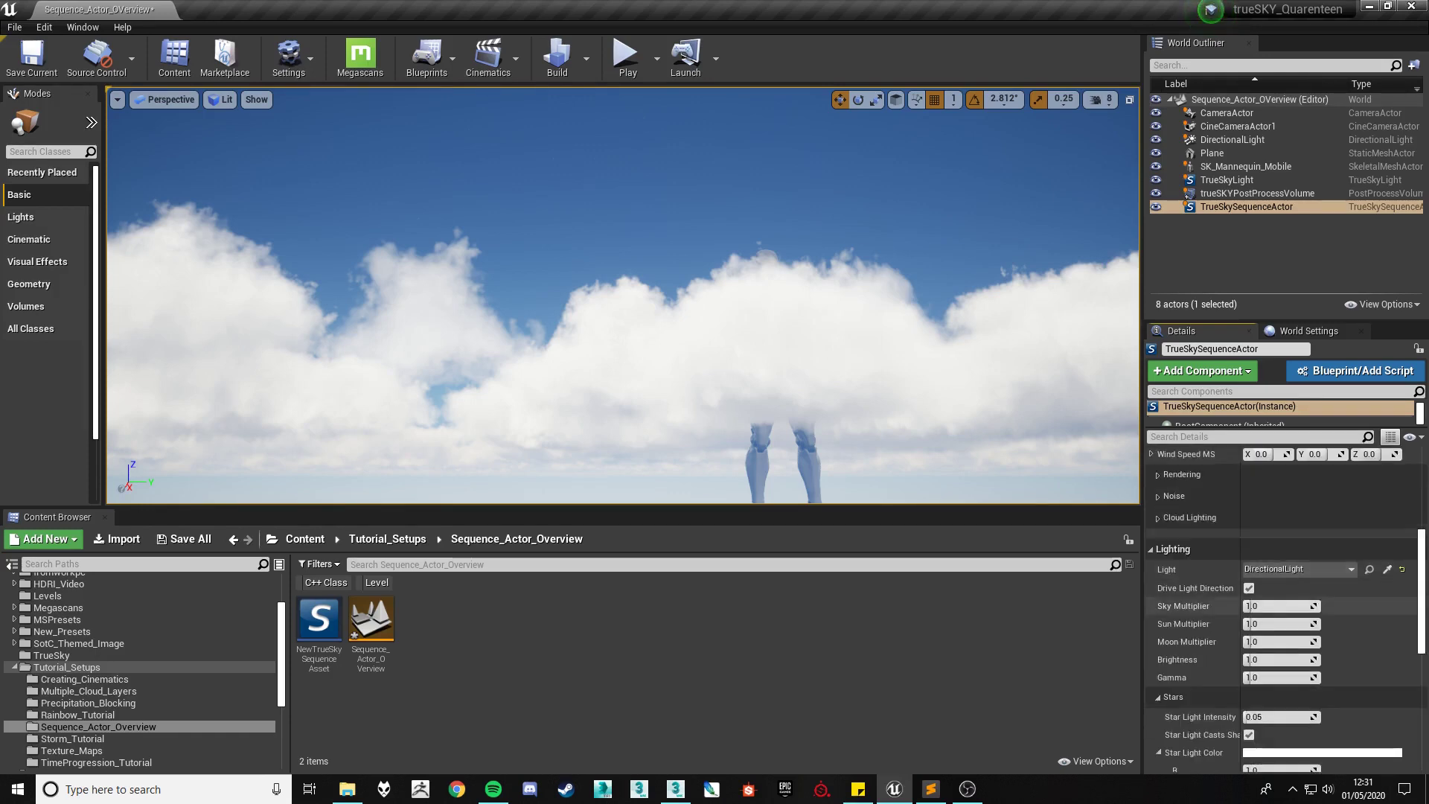
scroll(1281, 606, down, 3)
scroll(1280, 607, up, 4)
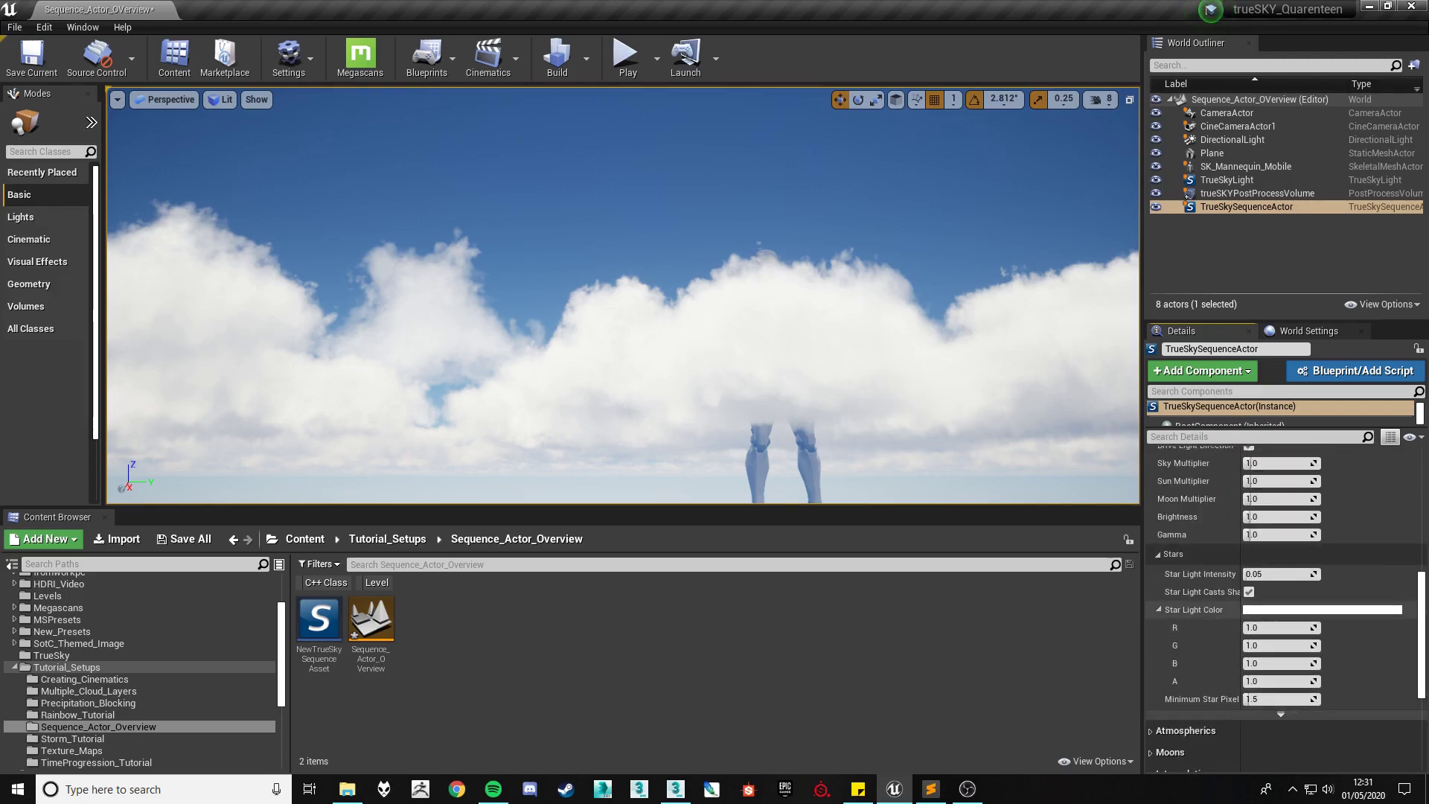
scroll(1280, 595, up, 5)
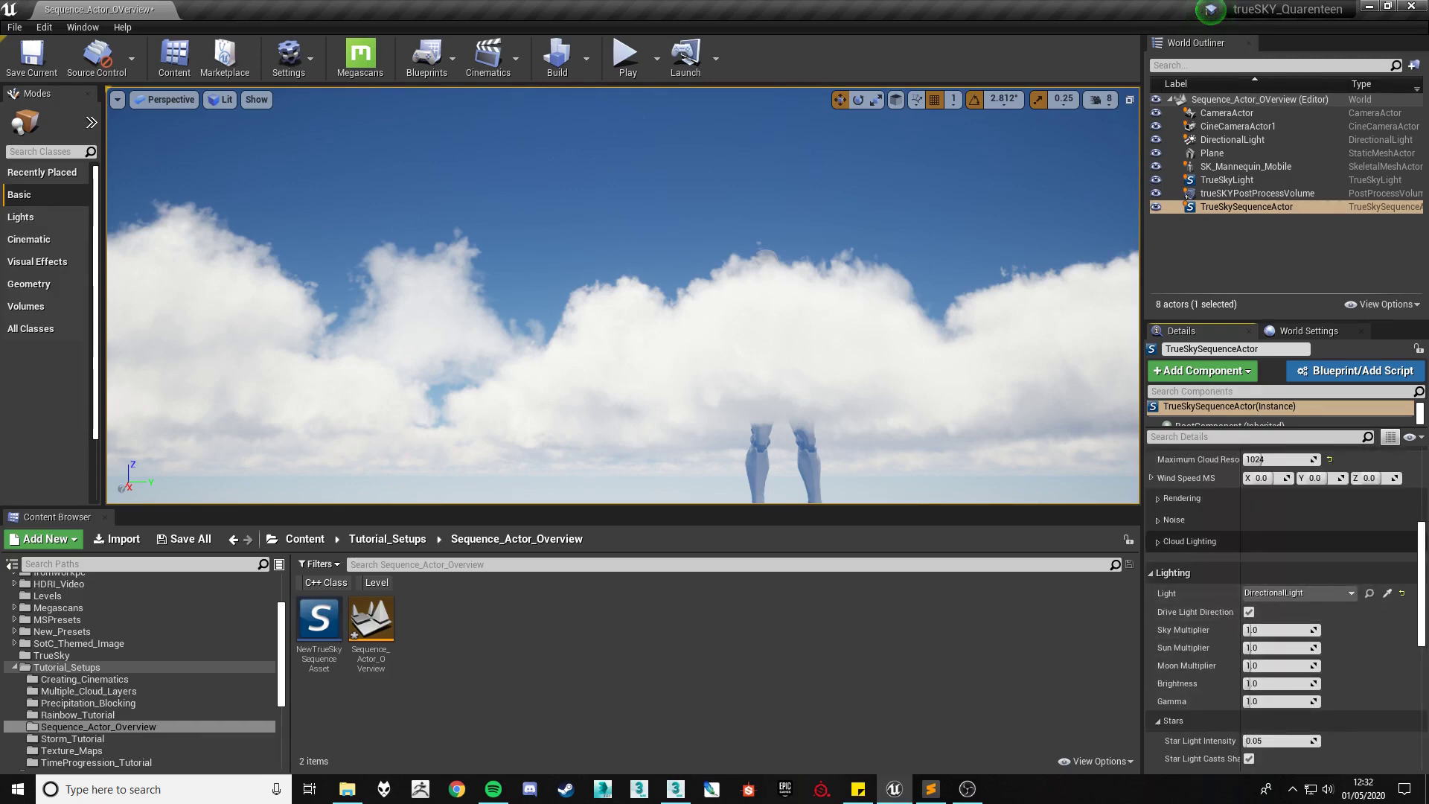
scroll(1265, 559, down, 3)
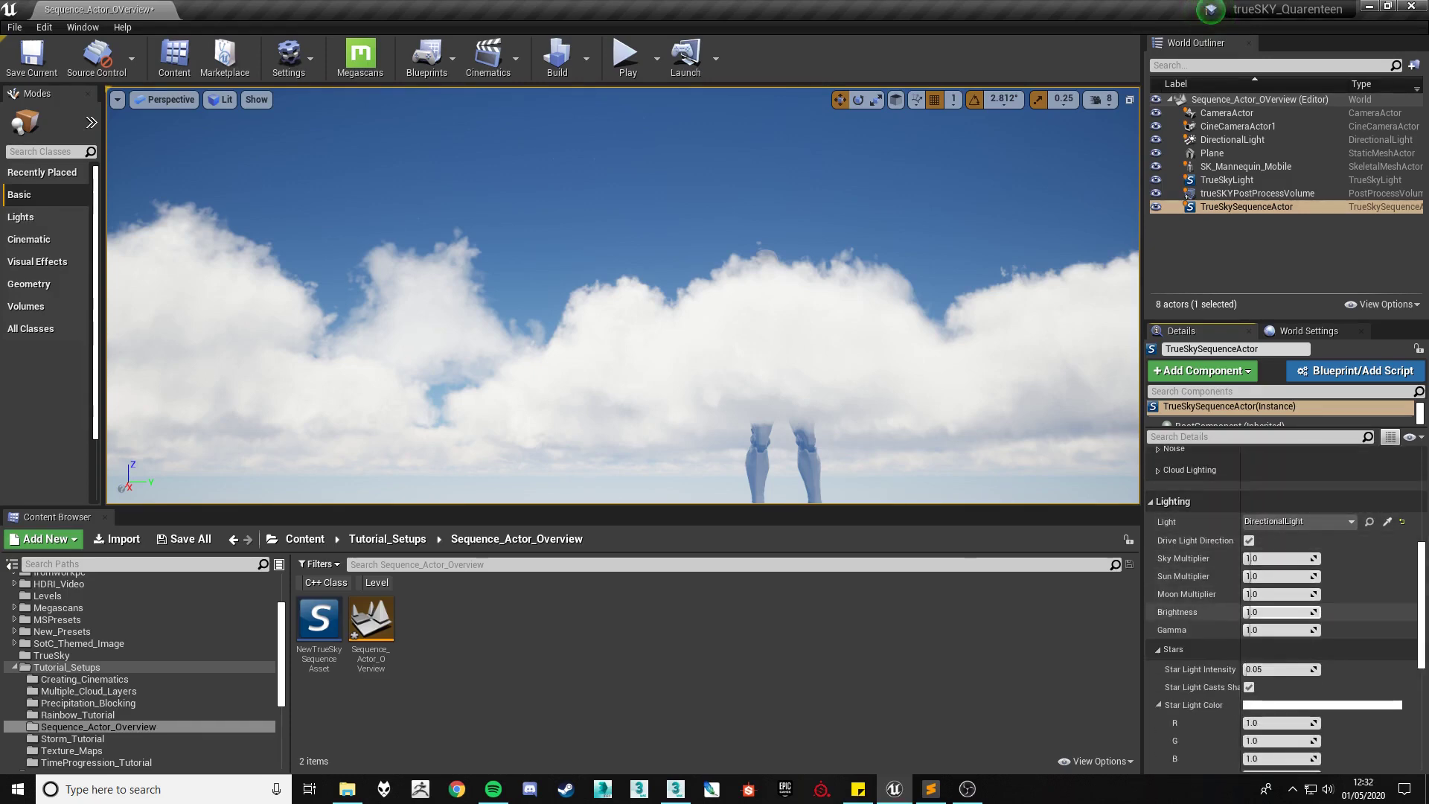
Step: Place a Cube on the ground plane, then reselect the TrueSkySequenceActor and return to its Lighting settings
right_drag(623, 295, 558, 462)
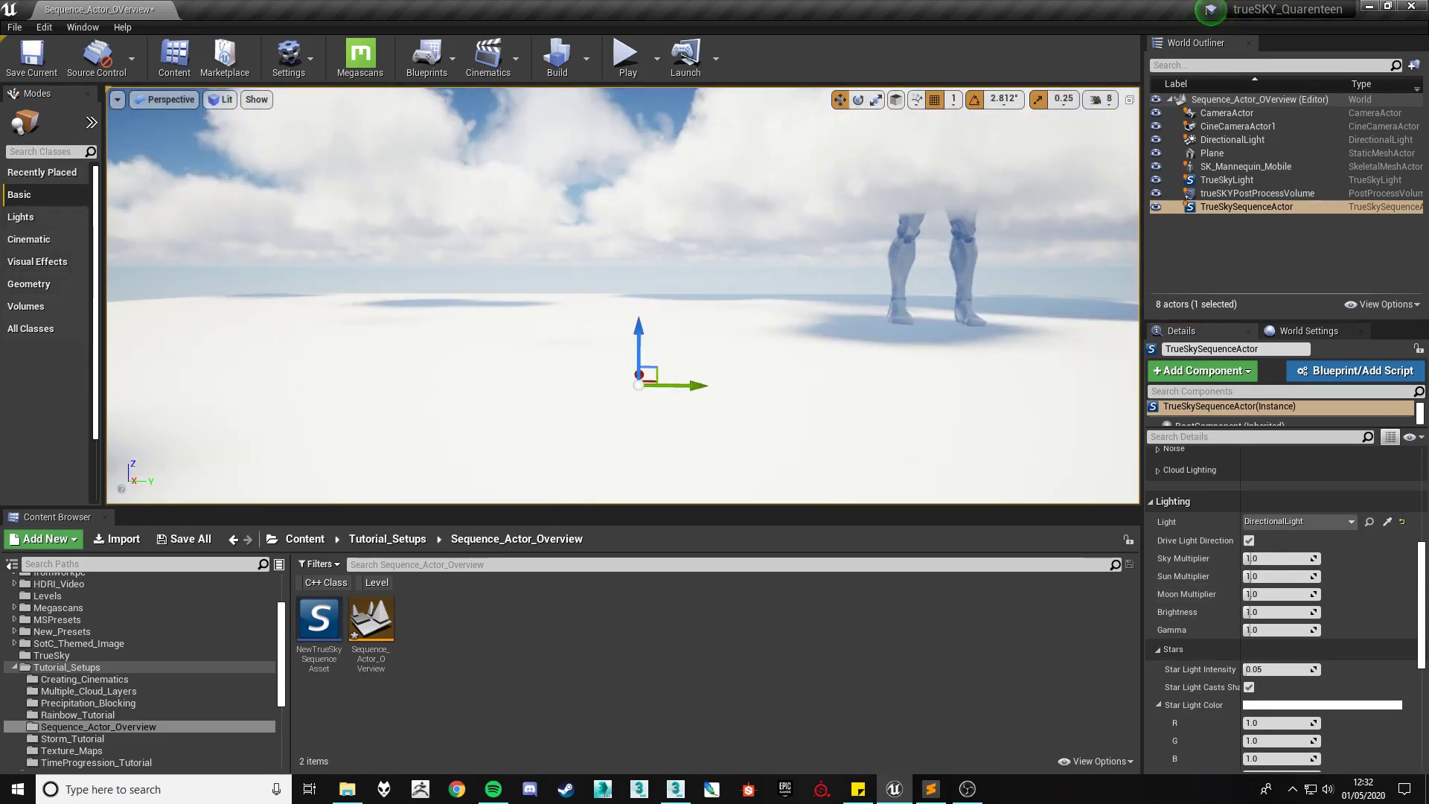
drag(104, 355, 238, 357)
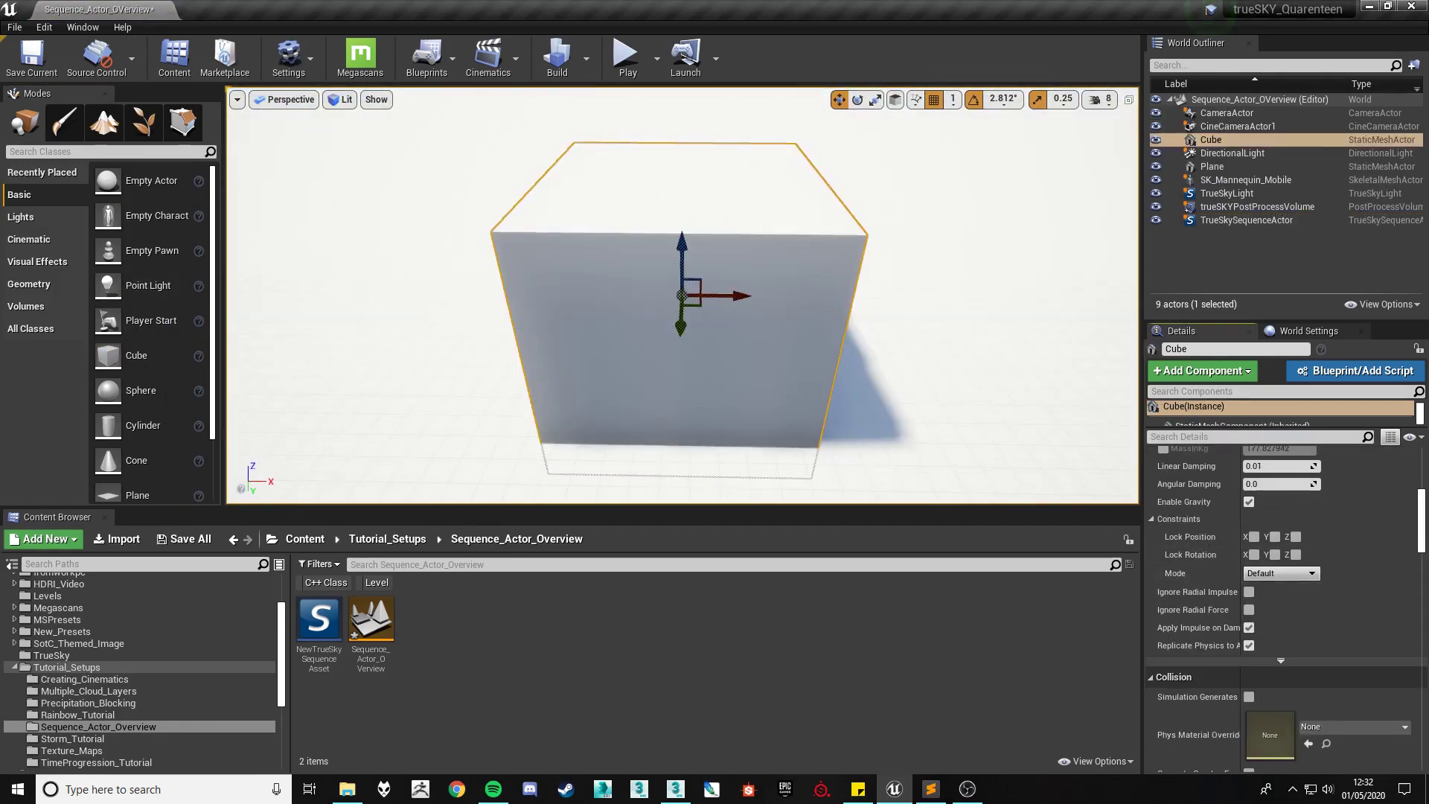
click(1246, 220)
scroll(1228, 566, down, 1)
scroll(1284, 606, down, 10)
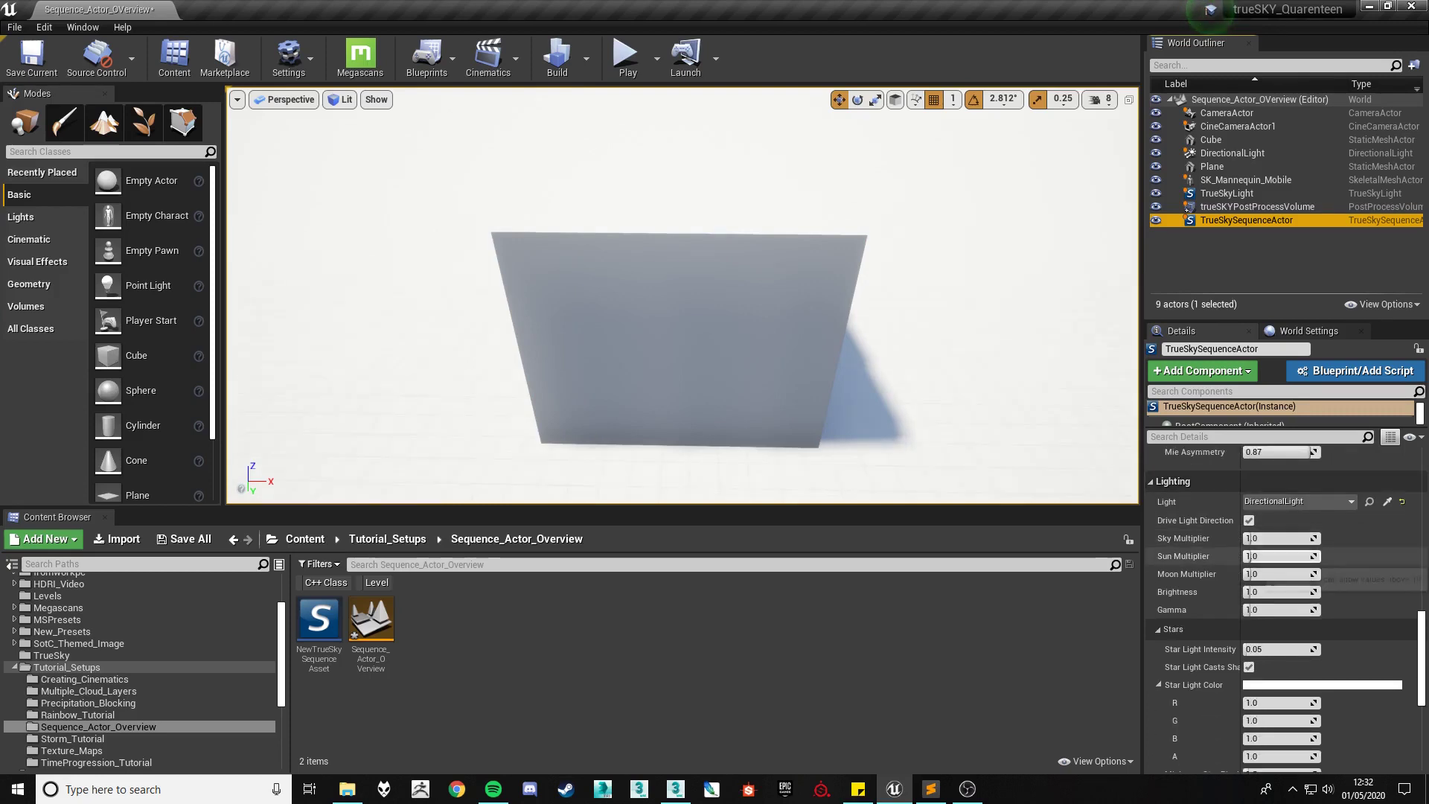
Step: Try a Sun Multiplier of about 6.9 and a much lower one on the cube scene, and reset it to its default of 1.0
drag(1256, 556, 1302, 556)
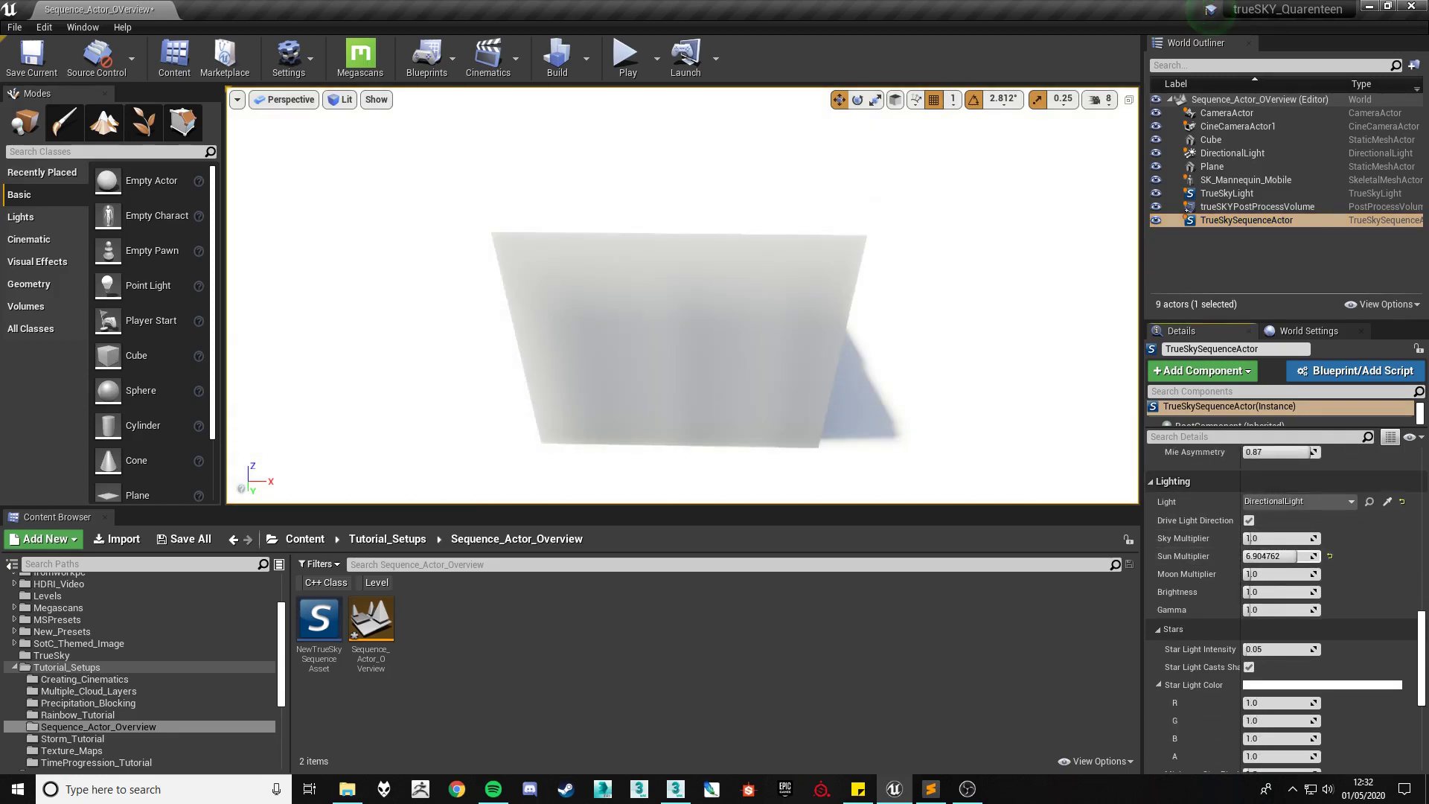
right_drag(682, 295, 681, 260)
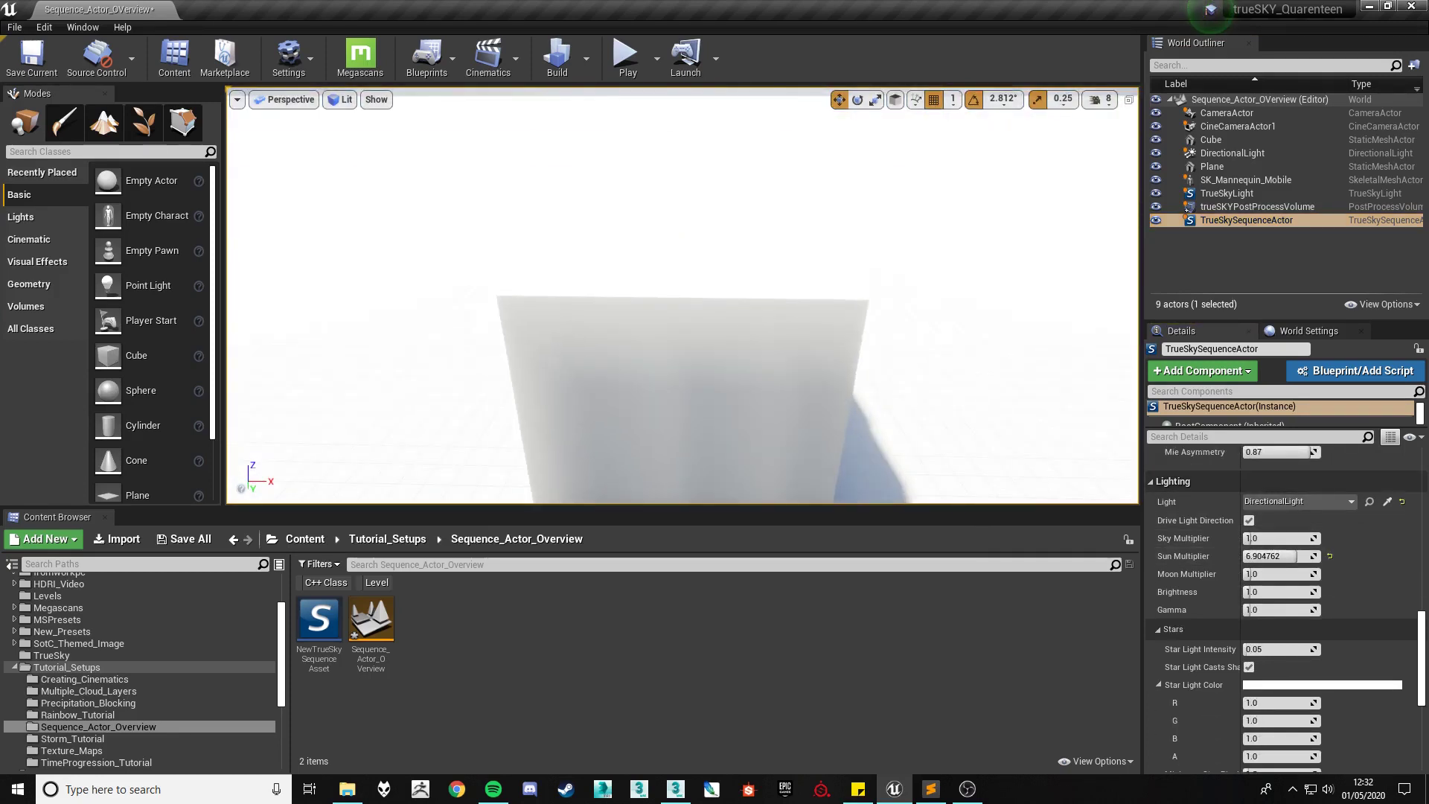
drag(1296, 556, 1243, 556)
right_drag(682, 295, 826, 215)
right_drag(681, 295, 681, 387)
mouse_move(1248, 556)
mouse_down()
mouse_move(1267, 556)
mouse_move(1247, 556)
mouse_up()
click(1329, 556)
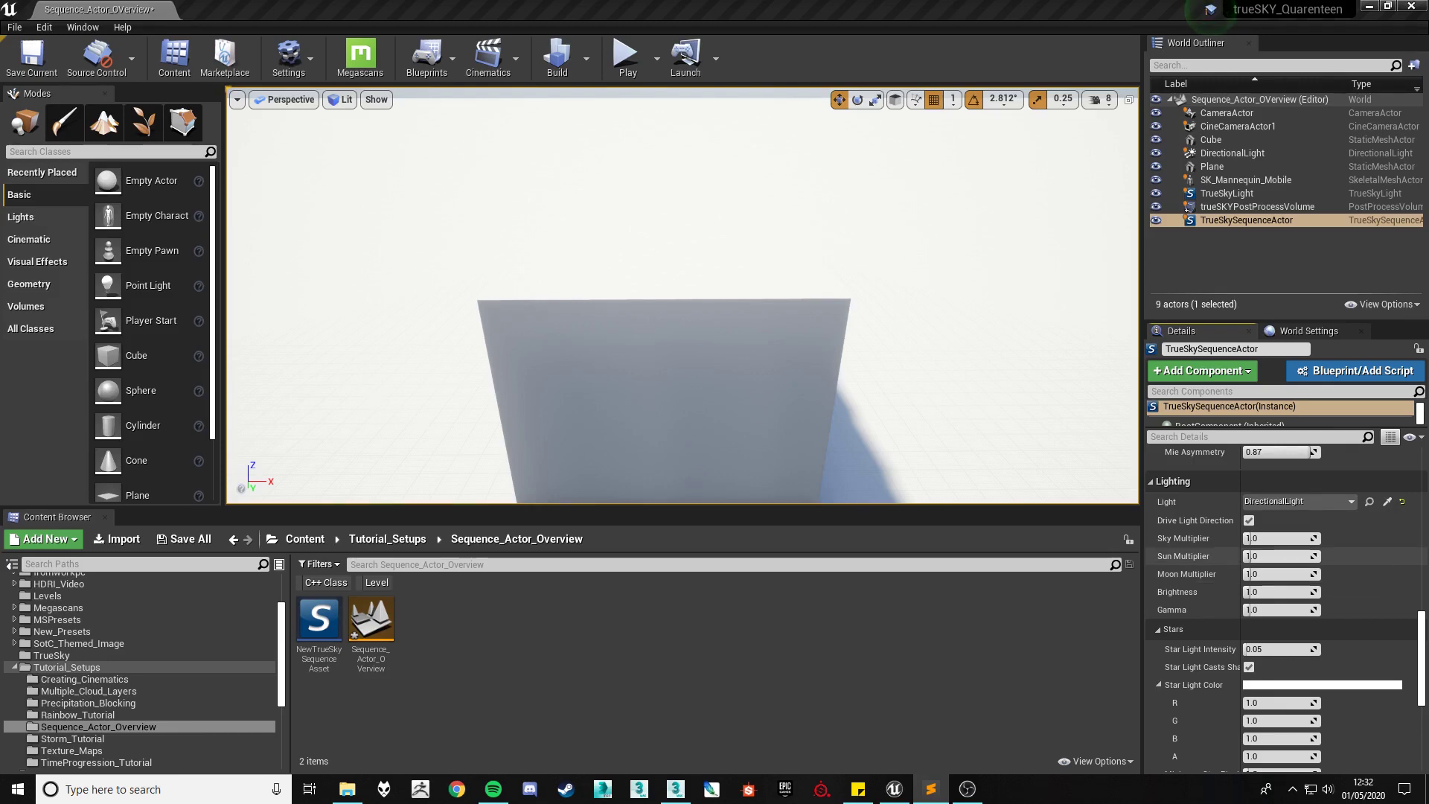
Step: Try the sky Brightness at about 2.6 and at 0.1, and reset it to its default of 1.0
right_drag(681, 295, 715, 313)
right_drag(752, 268, 696, 313)
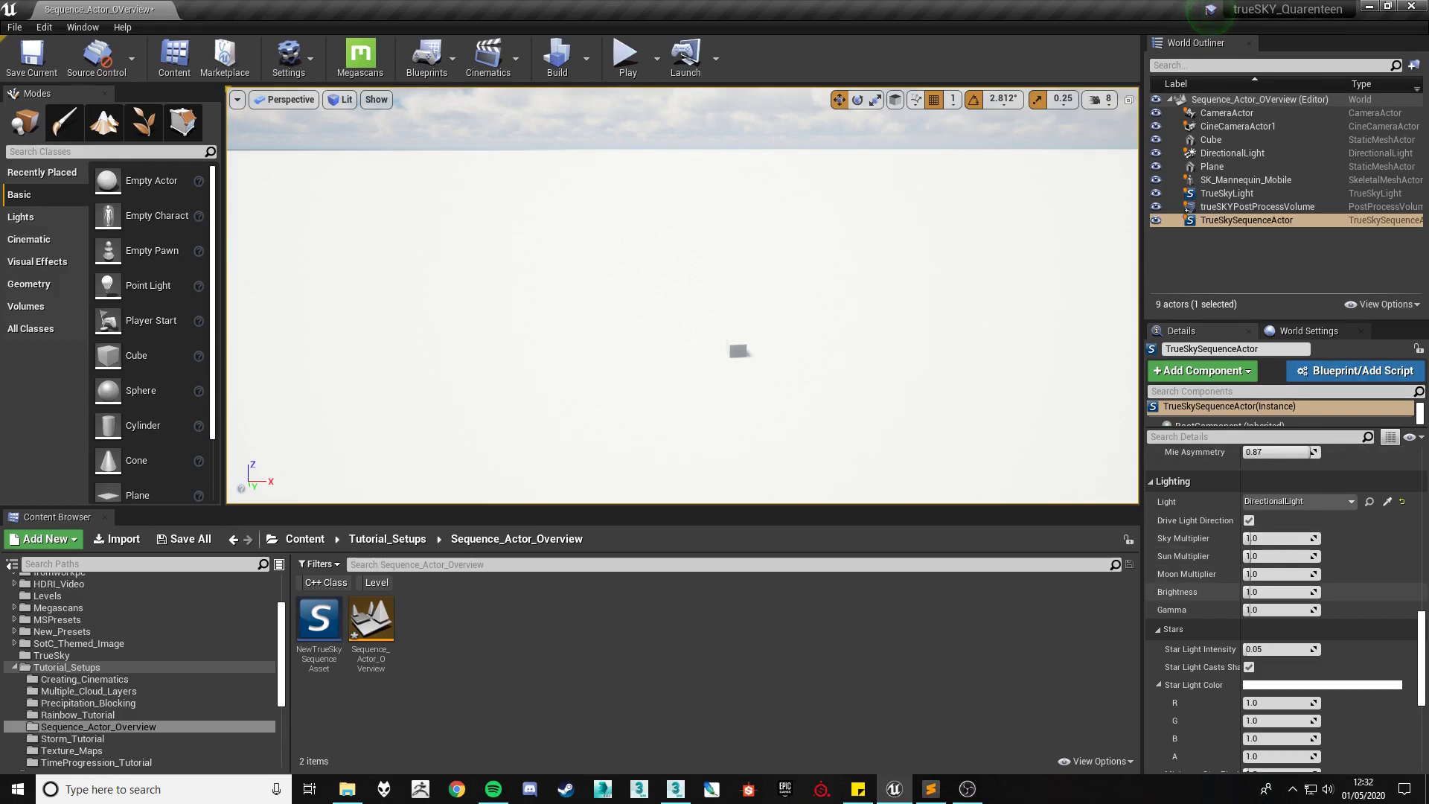
right_drag(682, 297, 945, 242)
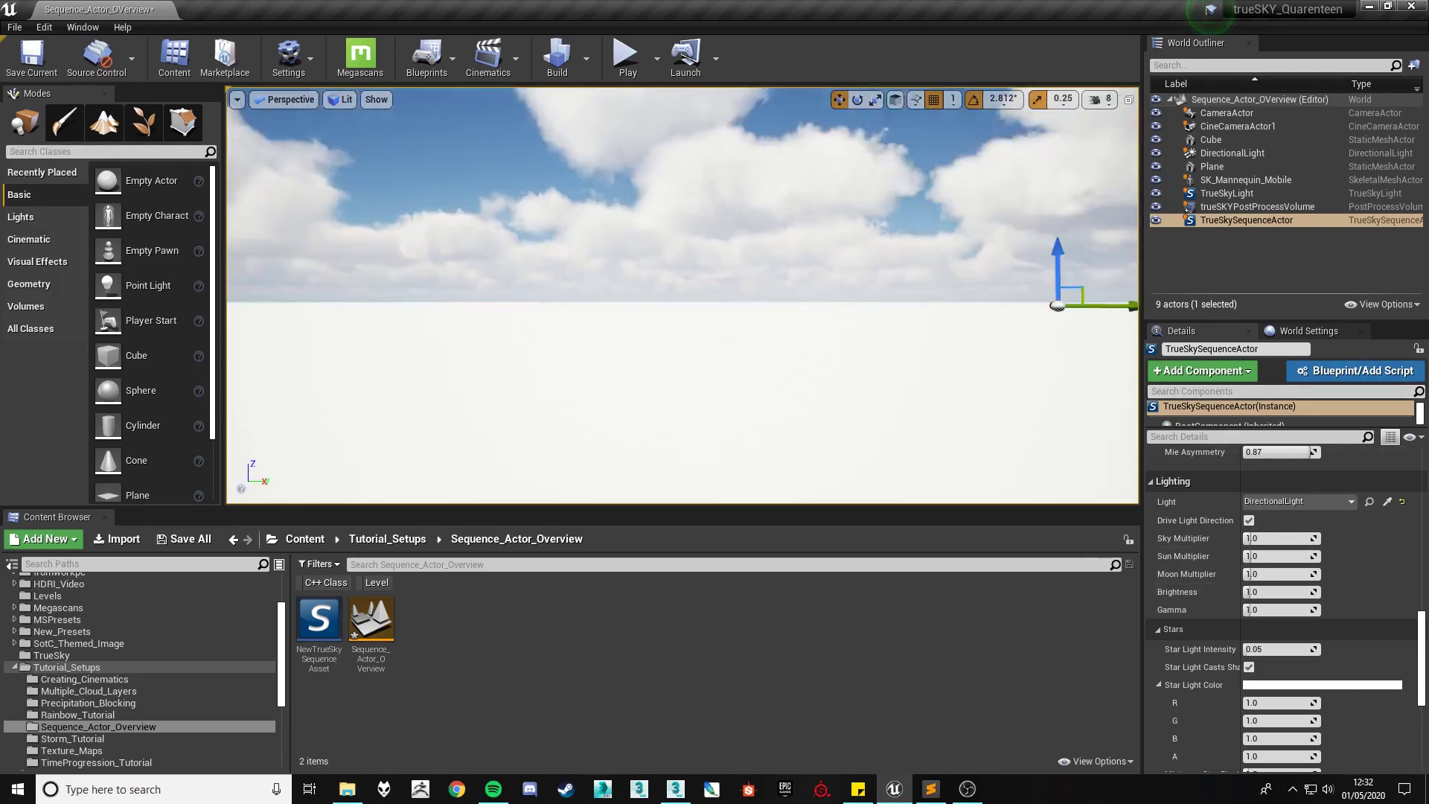
right_drag(696, 268, 644, 265)
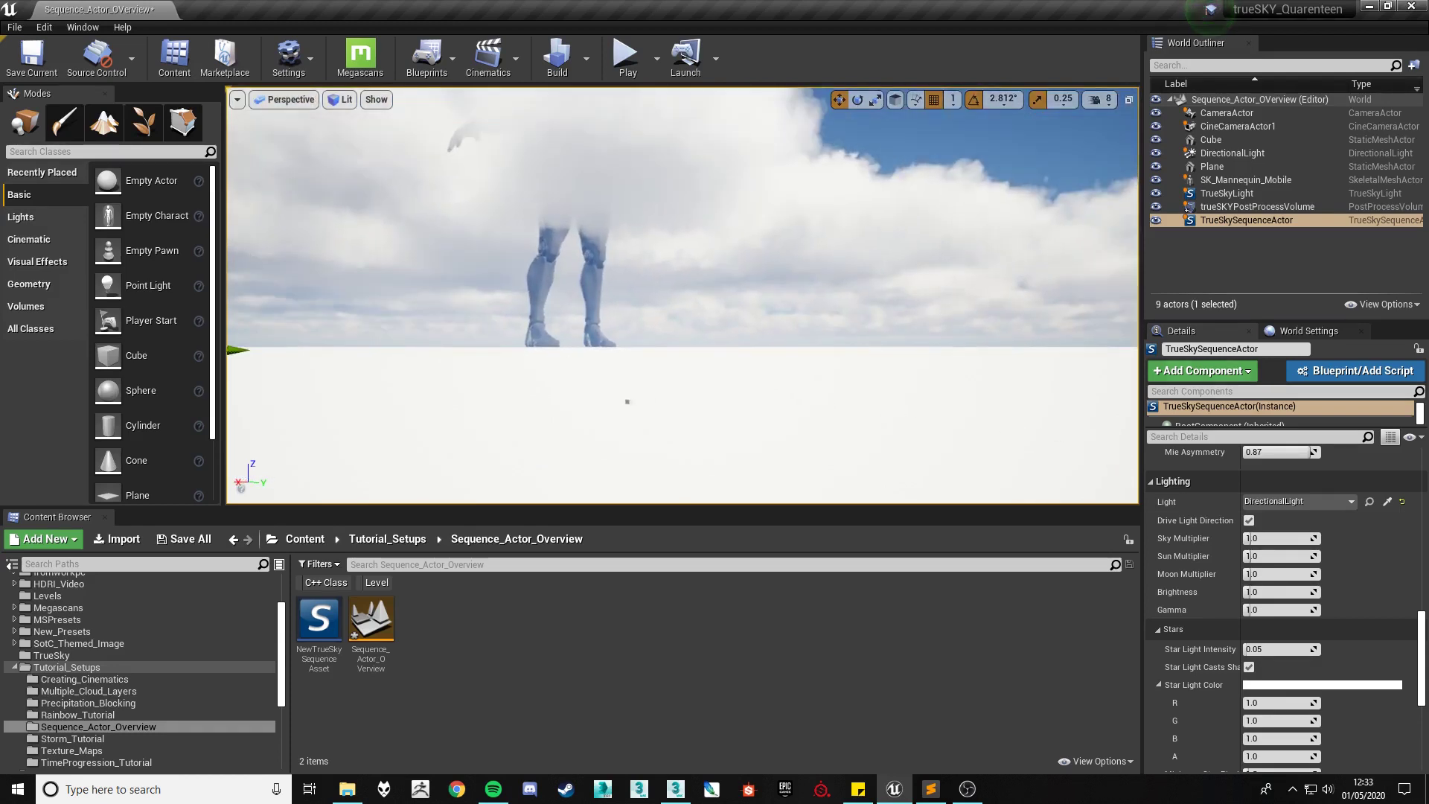
drag(1265, 591, 1321, 592)
right_drag(682, 297, 804, 223)
right_drag(682, 298, 689, 432)
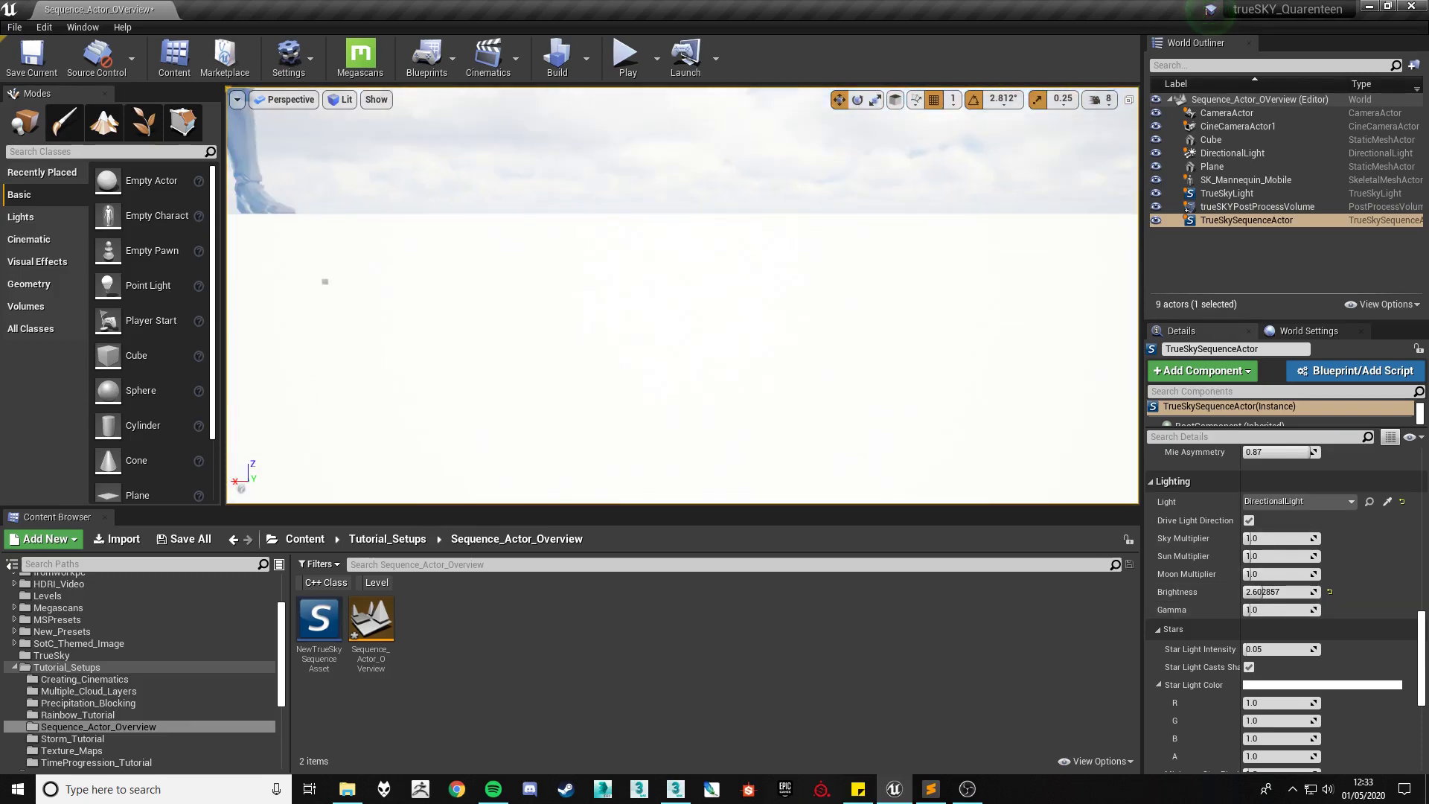
mouse_move(1264, 591)
mouse_down()
mouse_move(1279, 592)
mouse_move(1243, 592)
mouse_up()
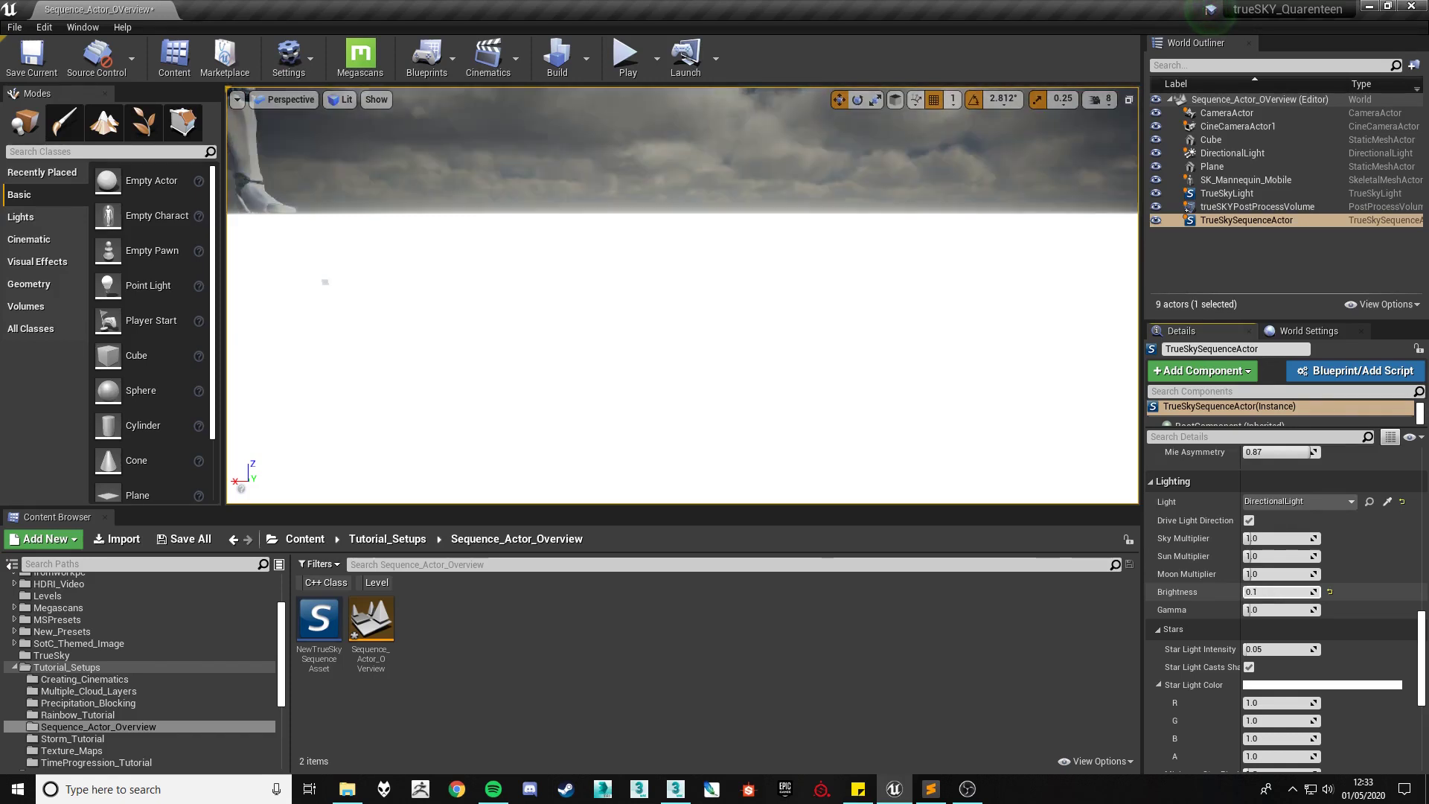
right_drag(682, 312, 696, 275)
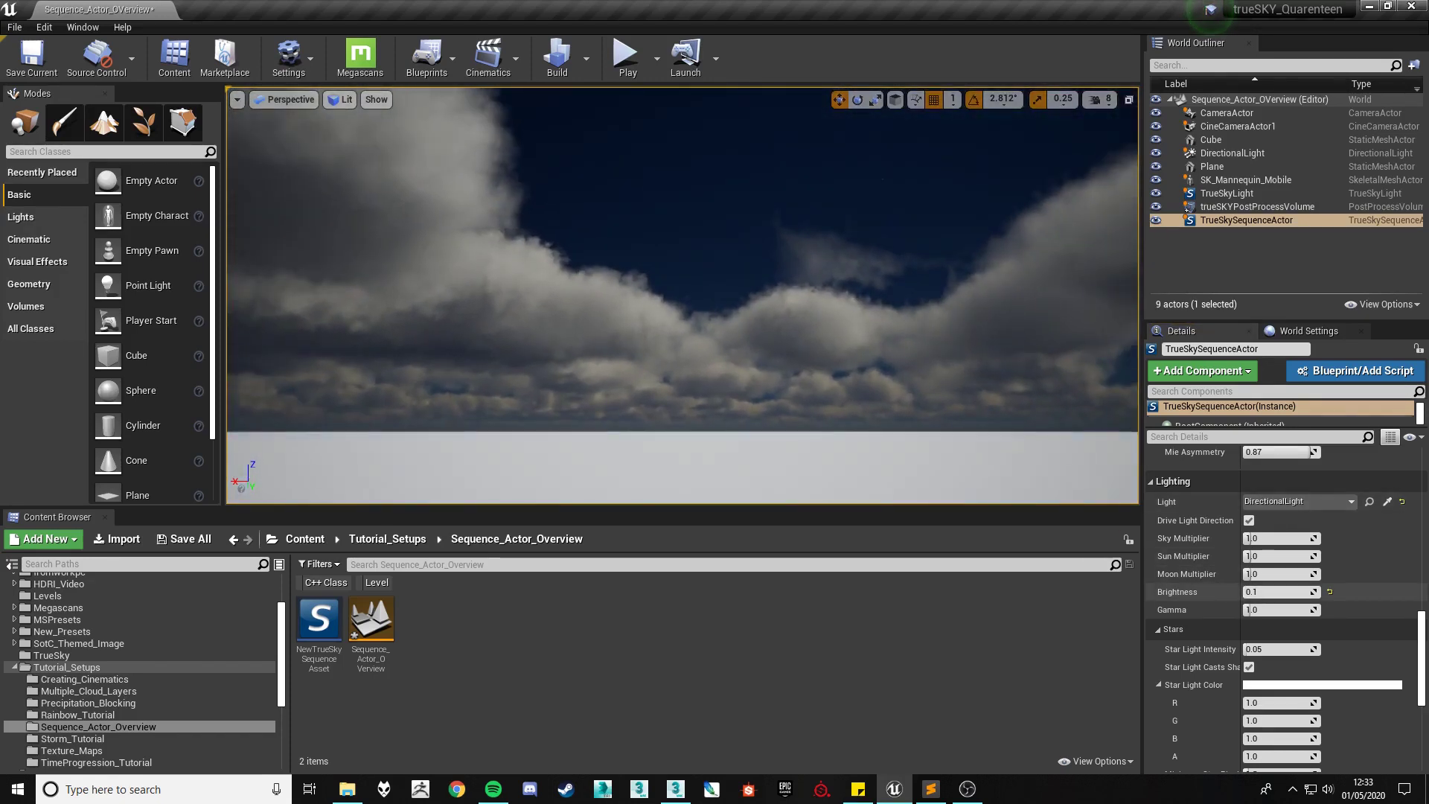
click(1329, 592)
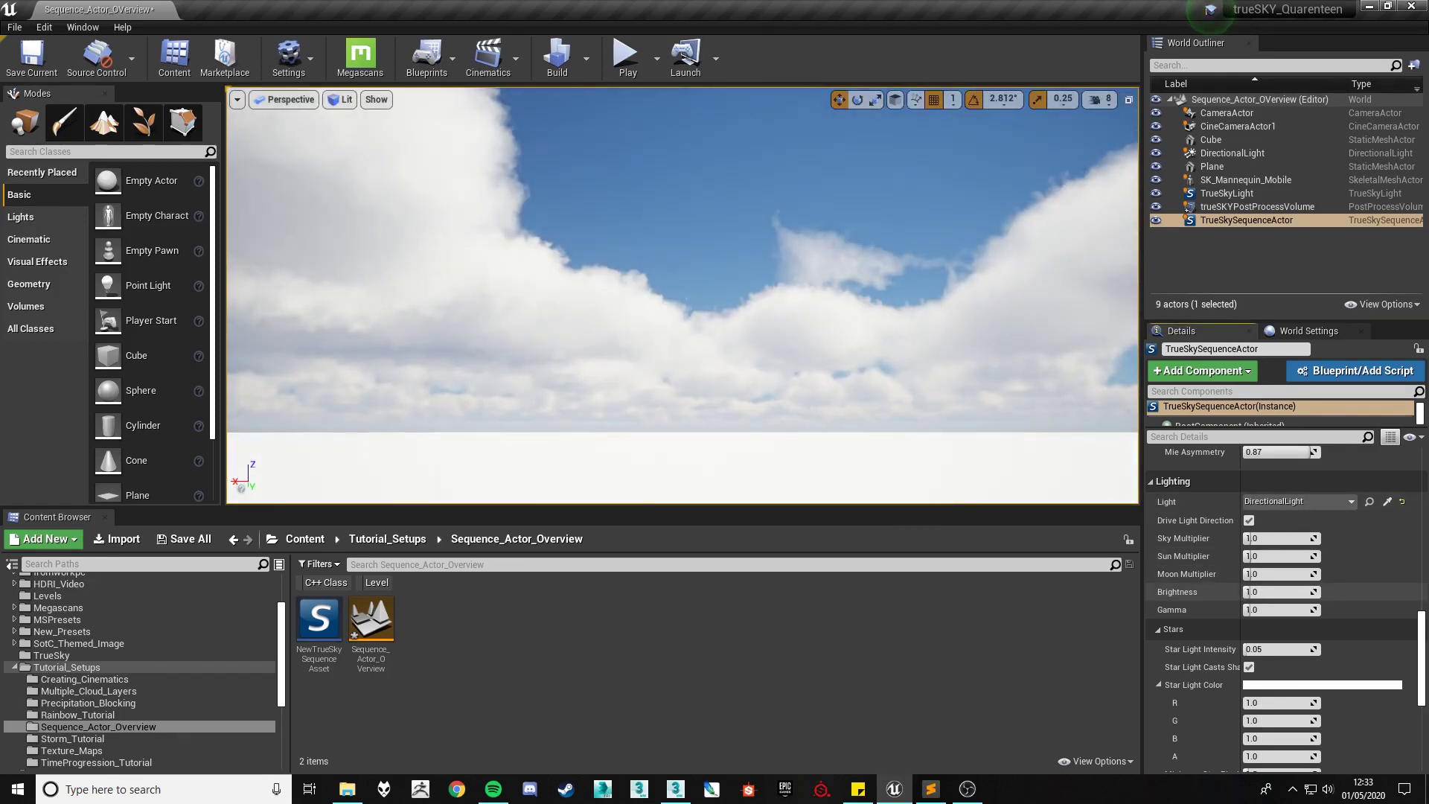
Step: Raise the sequence actor's Gamma to about 1.85 while viewing the clouds
right_drag(878, 313, 521, 302)
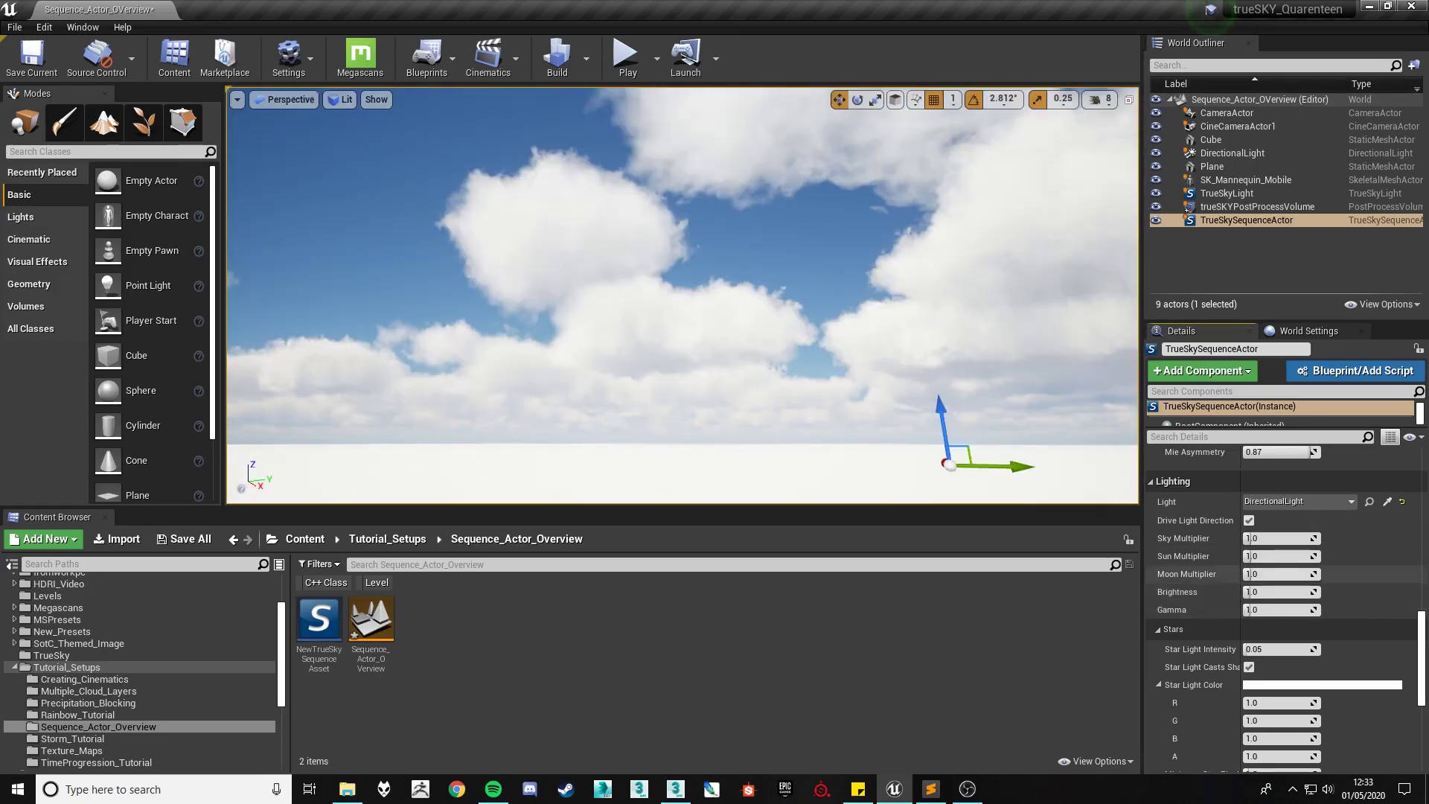
drag(1245, 610, 1256, 610)
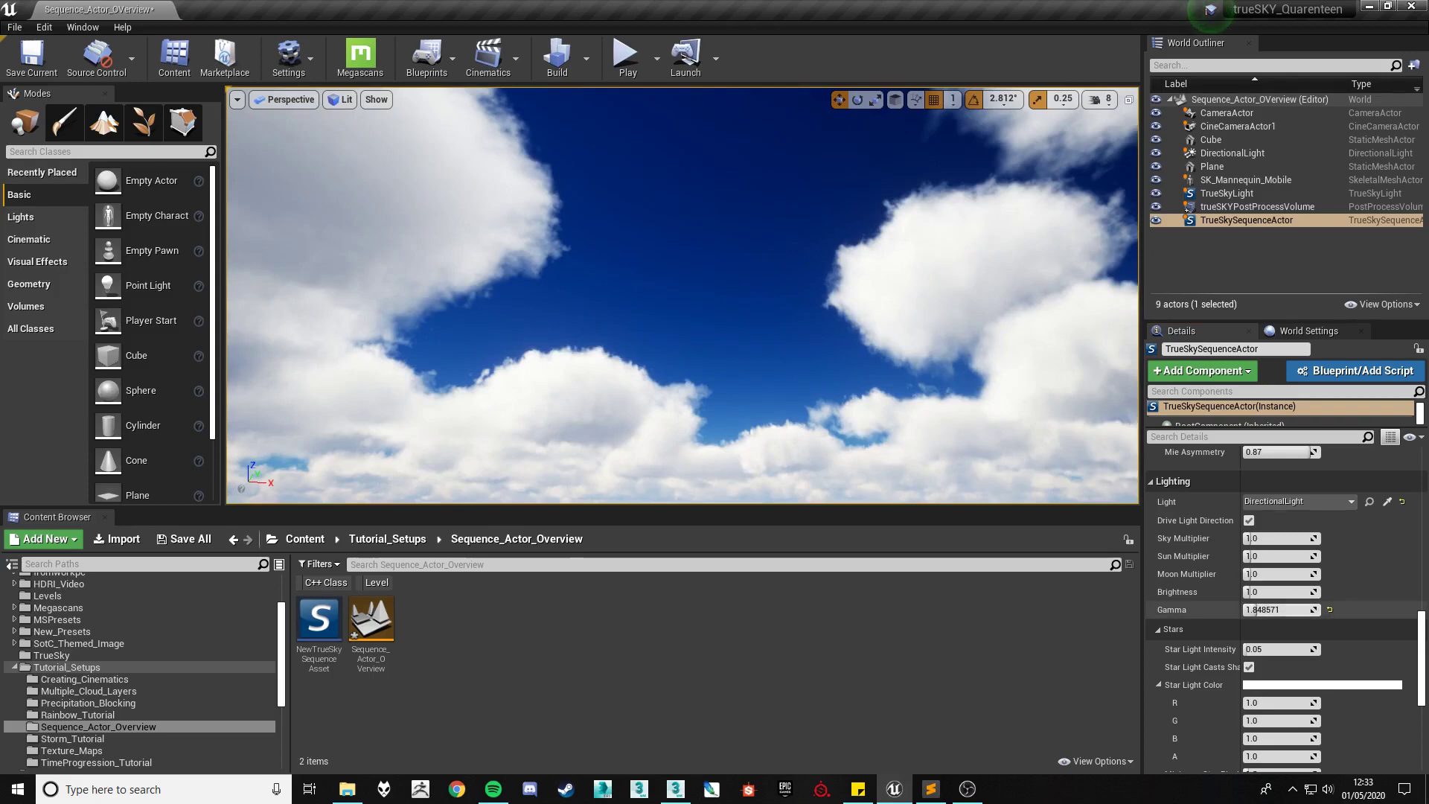
Step: Try a lower Gamma on the sequence actor, reset it to its default of 1.0, and view the clouds
drag(1256, 610, 1246, 610)
click(1329, 609)
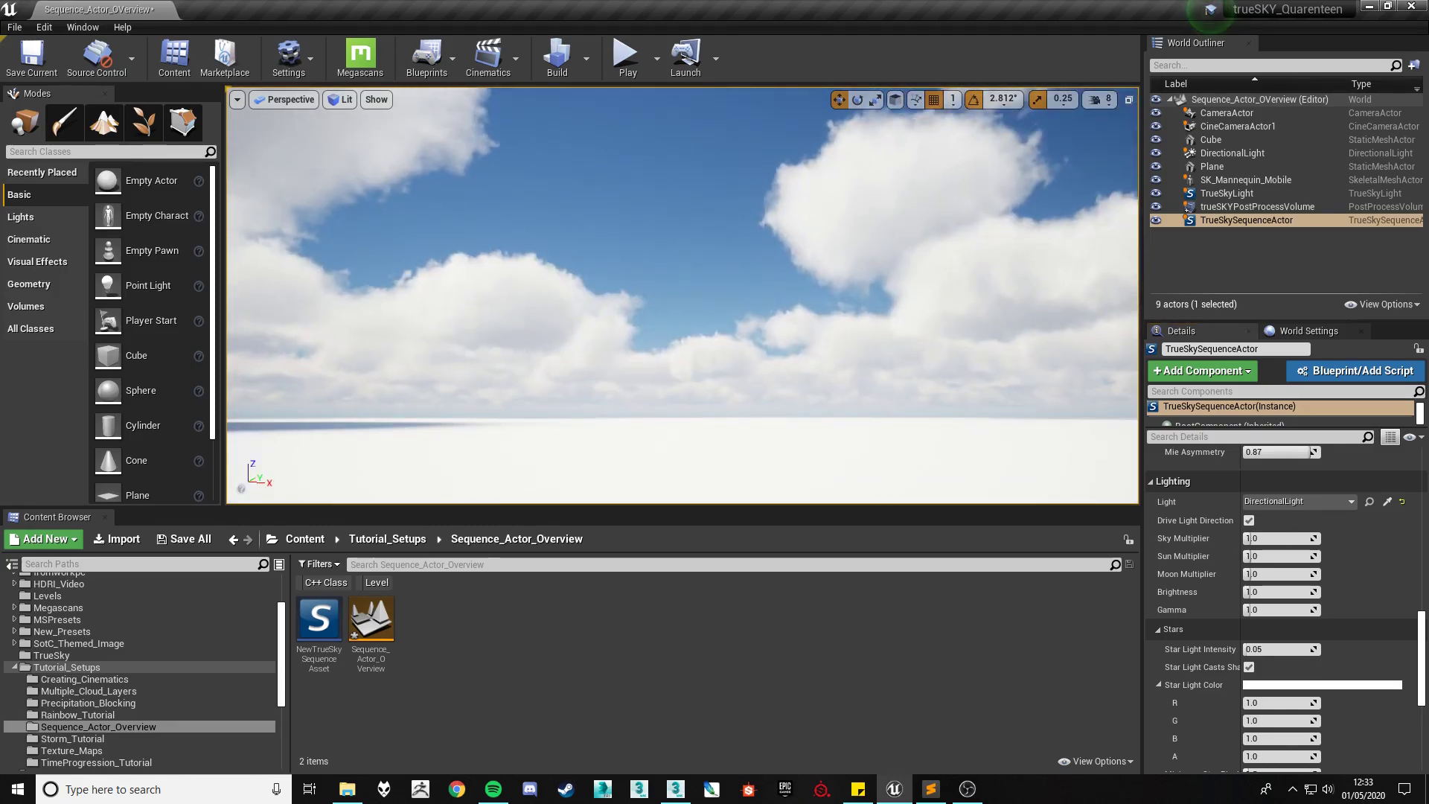
right_drag(682, 296, 715, 307)
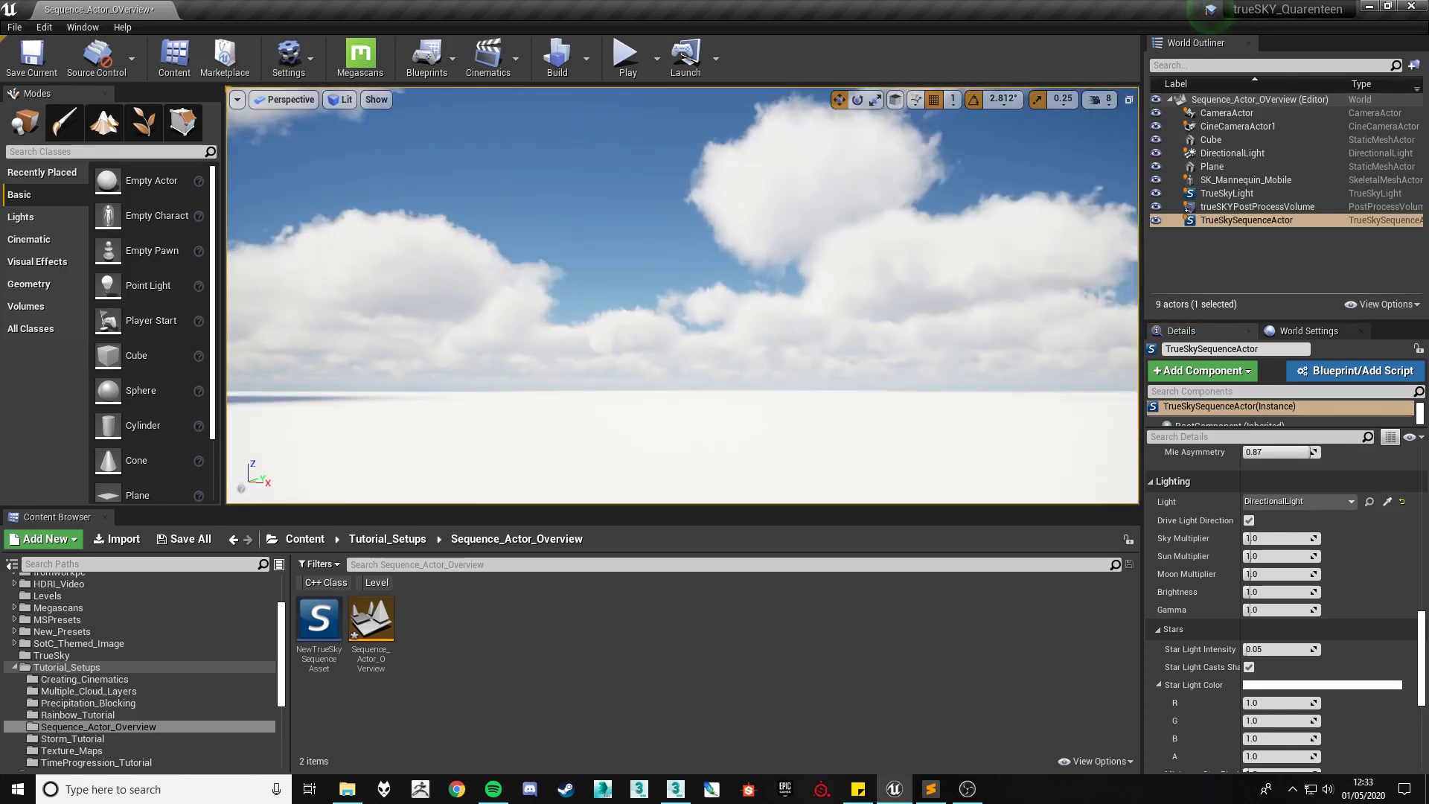
Step: Lower the sequence actor's Time to a night hour and frame the cube with its shadow alongside the Stars settings
scroll(1286, 603, down, 4)
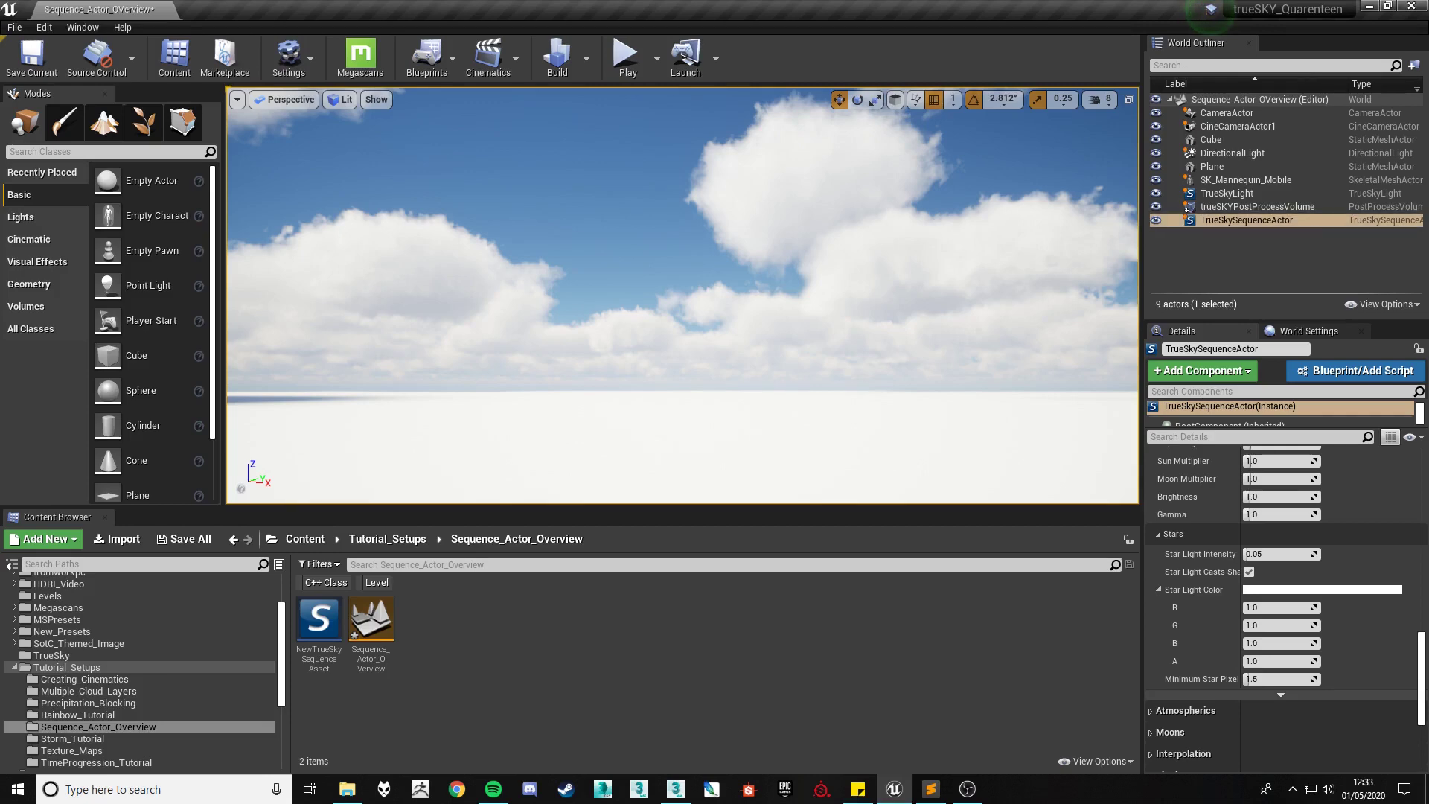
right_drag(682, 296, 832, 330)
scroll(1286, 608, up, 10)
click(1166, 602)
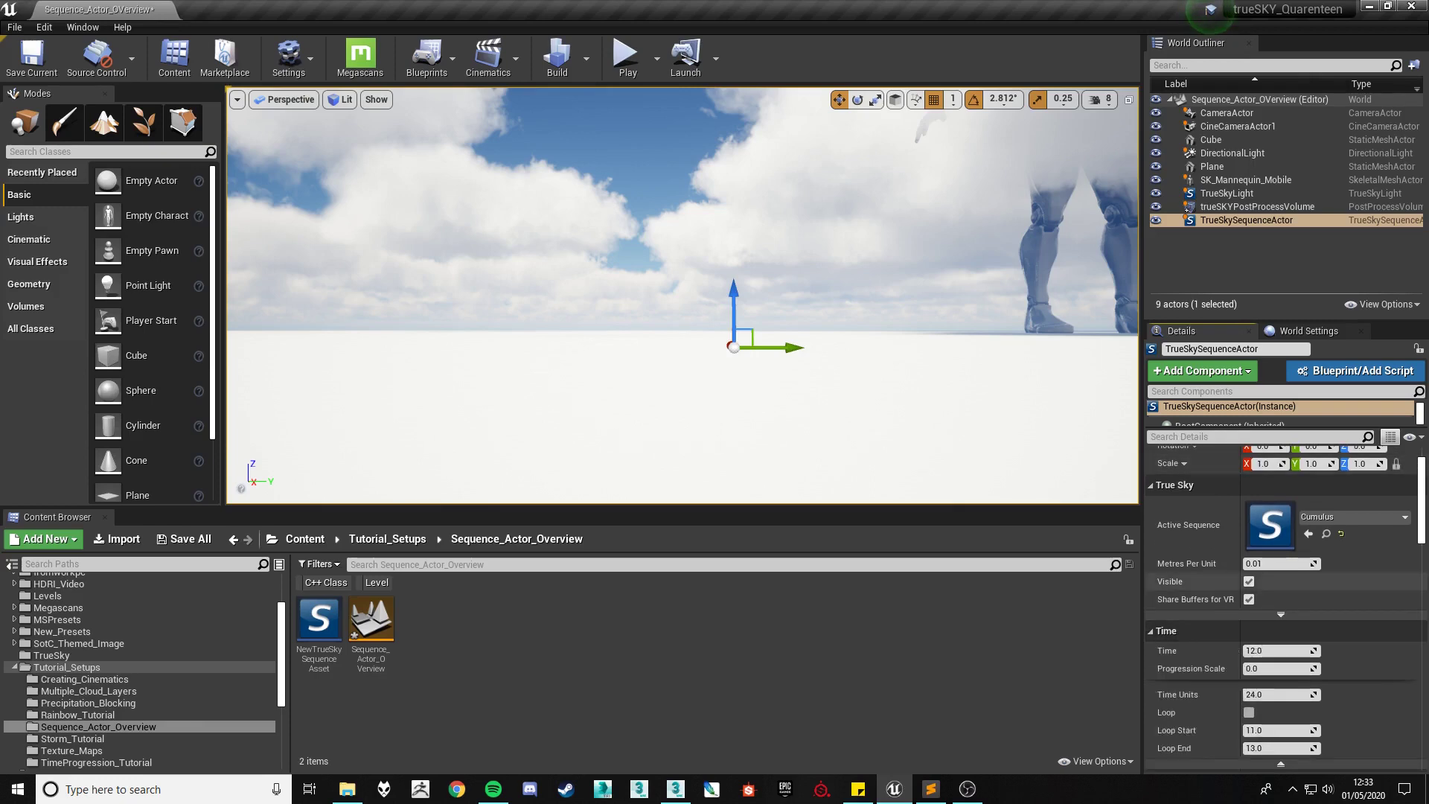
drag(1279, 627, 1247, 626)
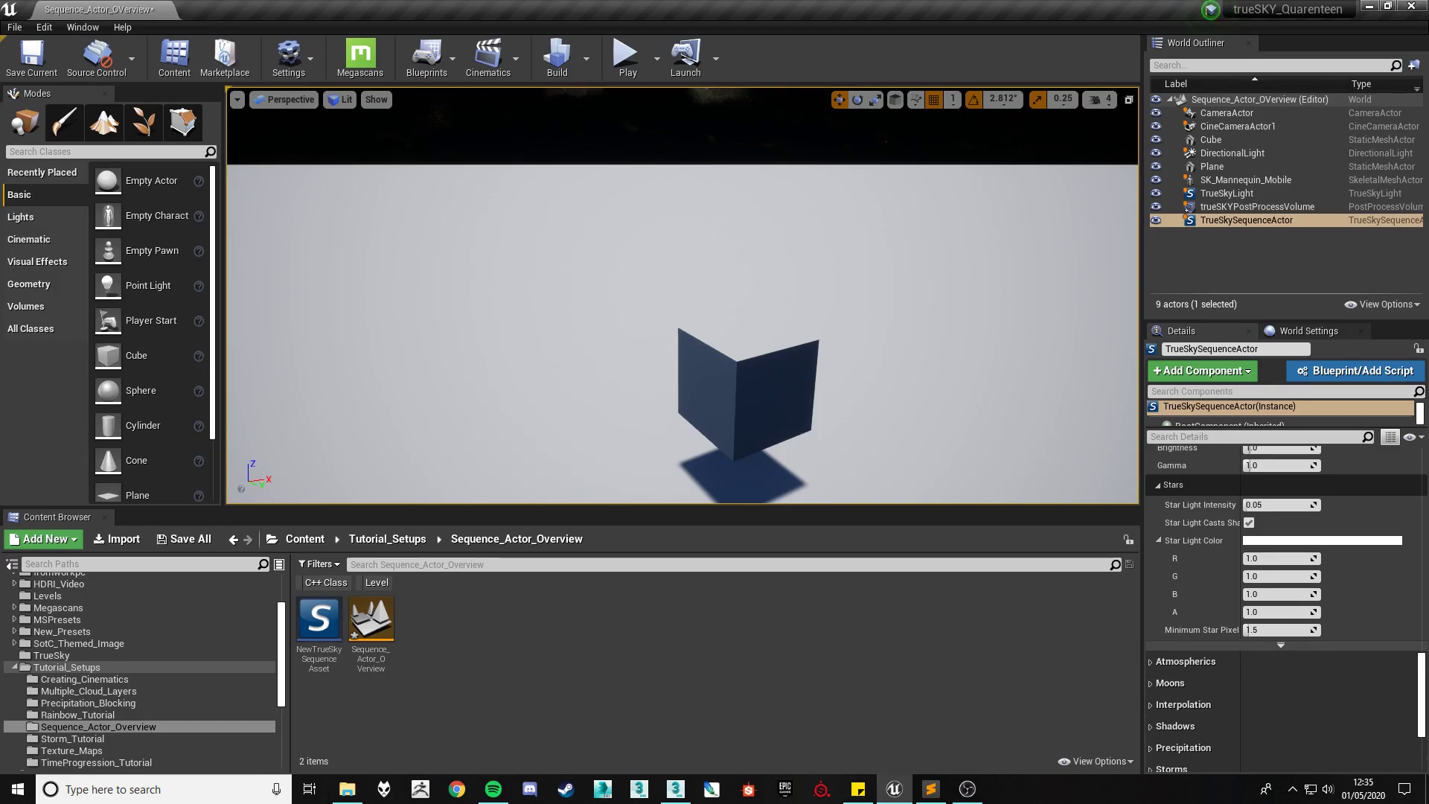
mouse_move(682, 313)
right_down()
mouse_move(682, 182)
mouse_move(681, 310)
right_up()
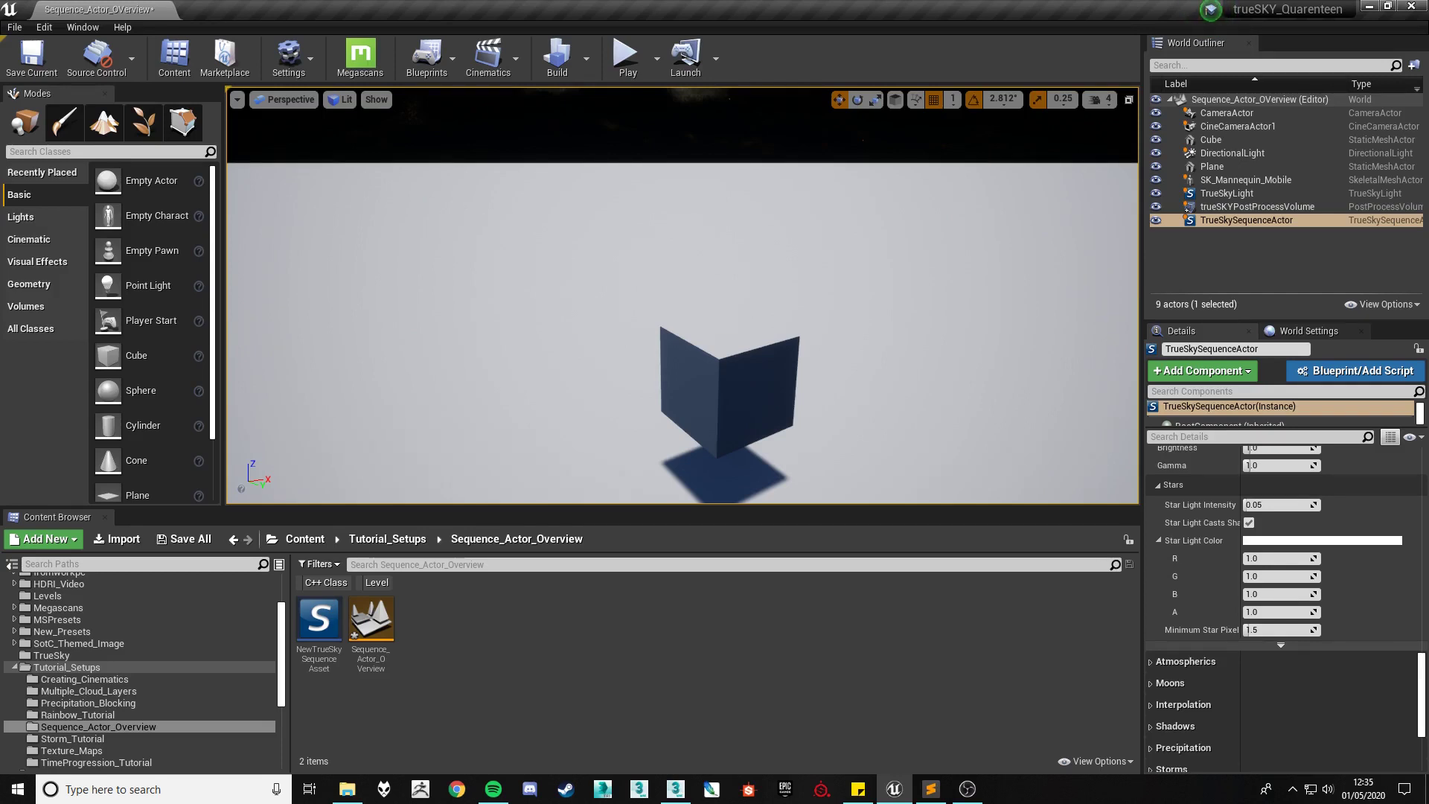
mouse_move(681, 310)
right_down()
mouse_move(667, 282)
mouse_move(675, 306)
right_up()
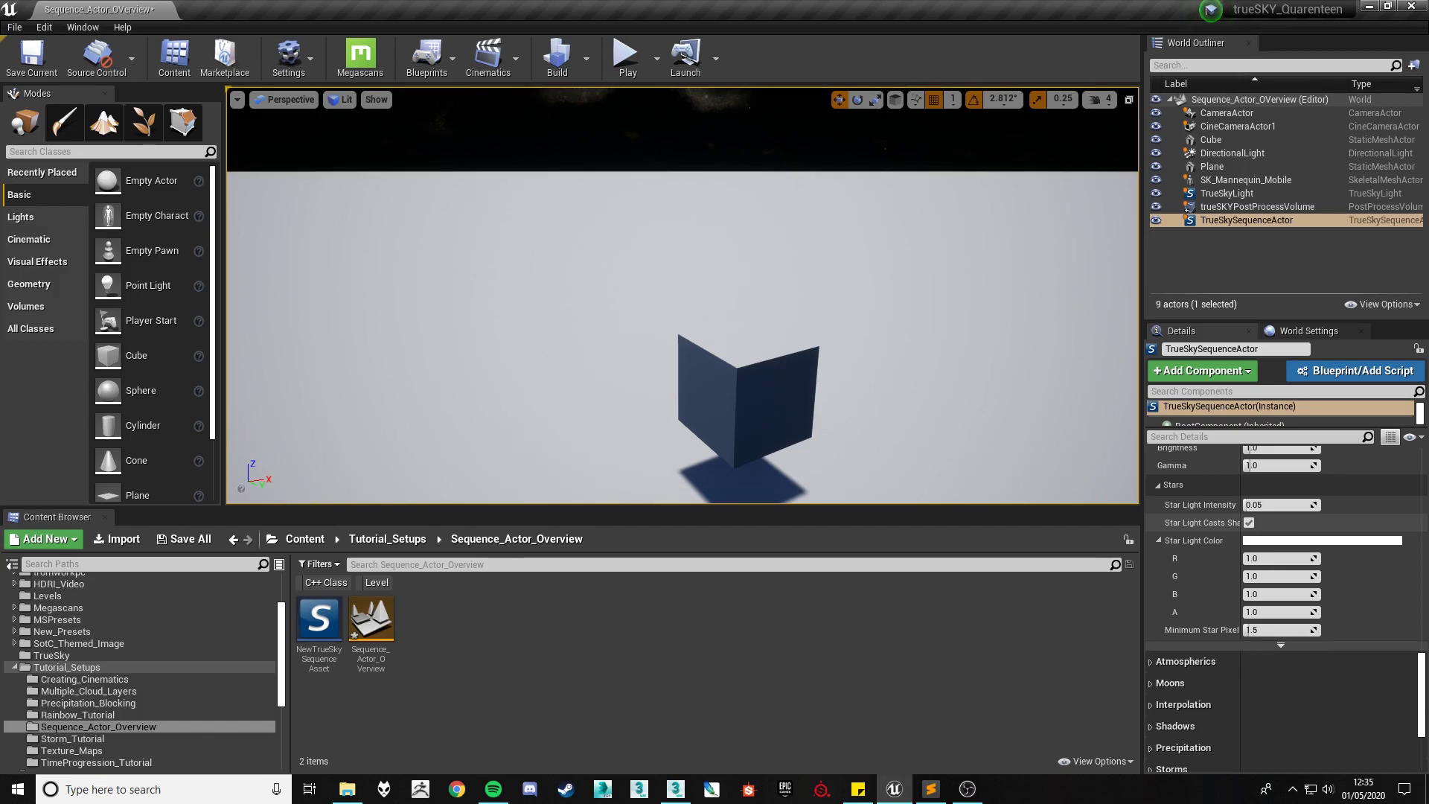
right_drag(681, 310, 699, 410)
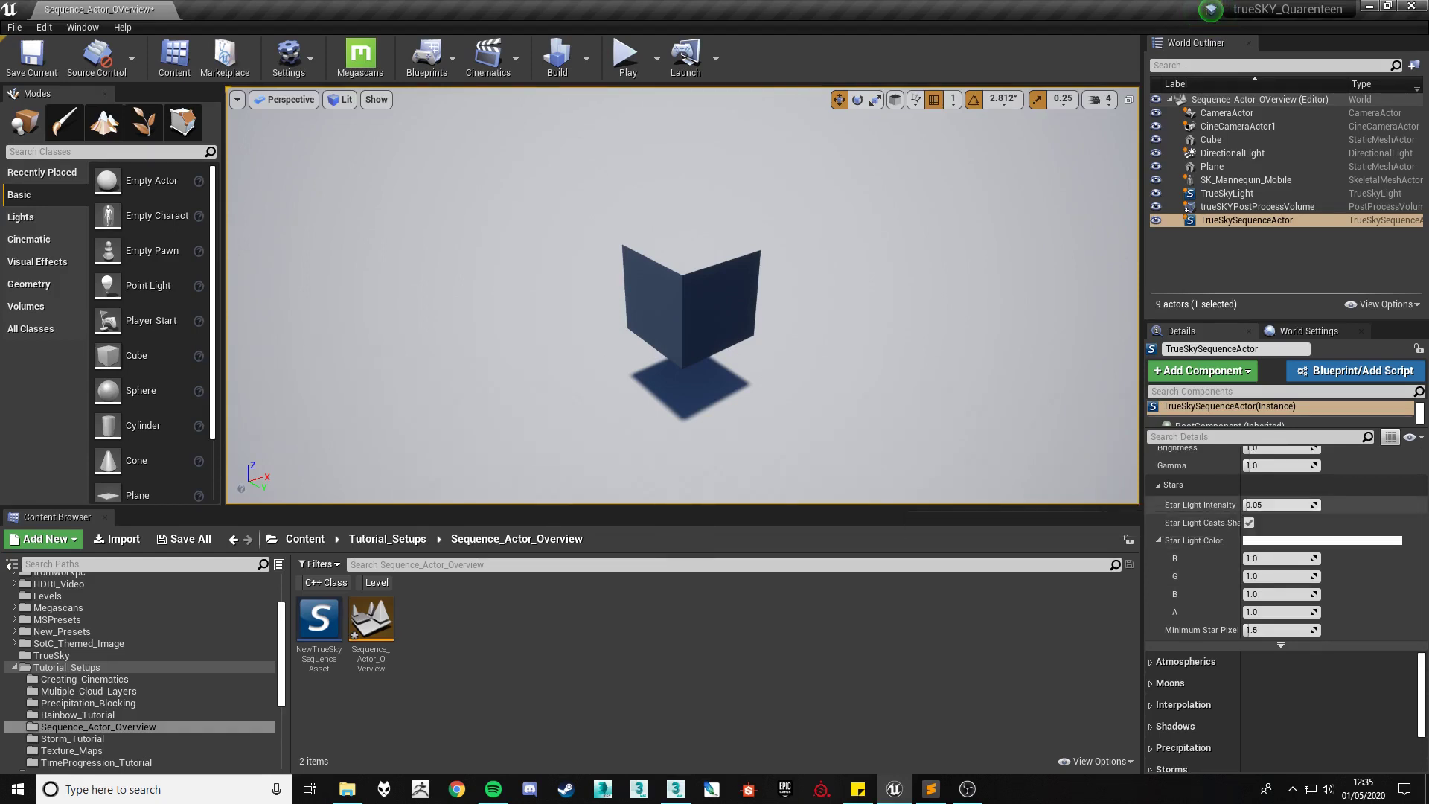
Step: Try Star Light Intensity at 0.0 and at 0.000001 on the cube scene, and reset it to its default of 0.05
drag(1277, 505, 1247, 504)
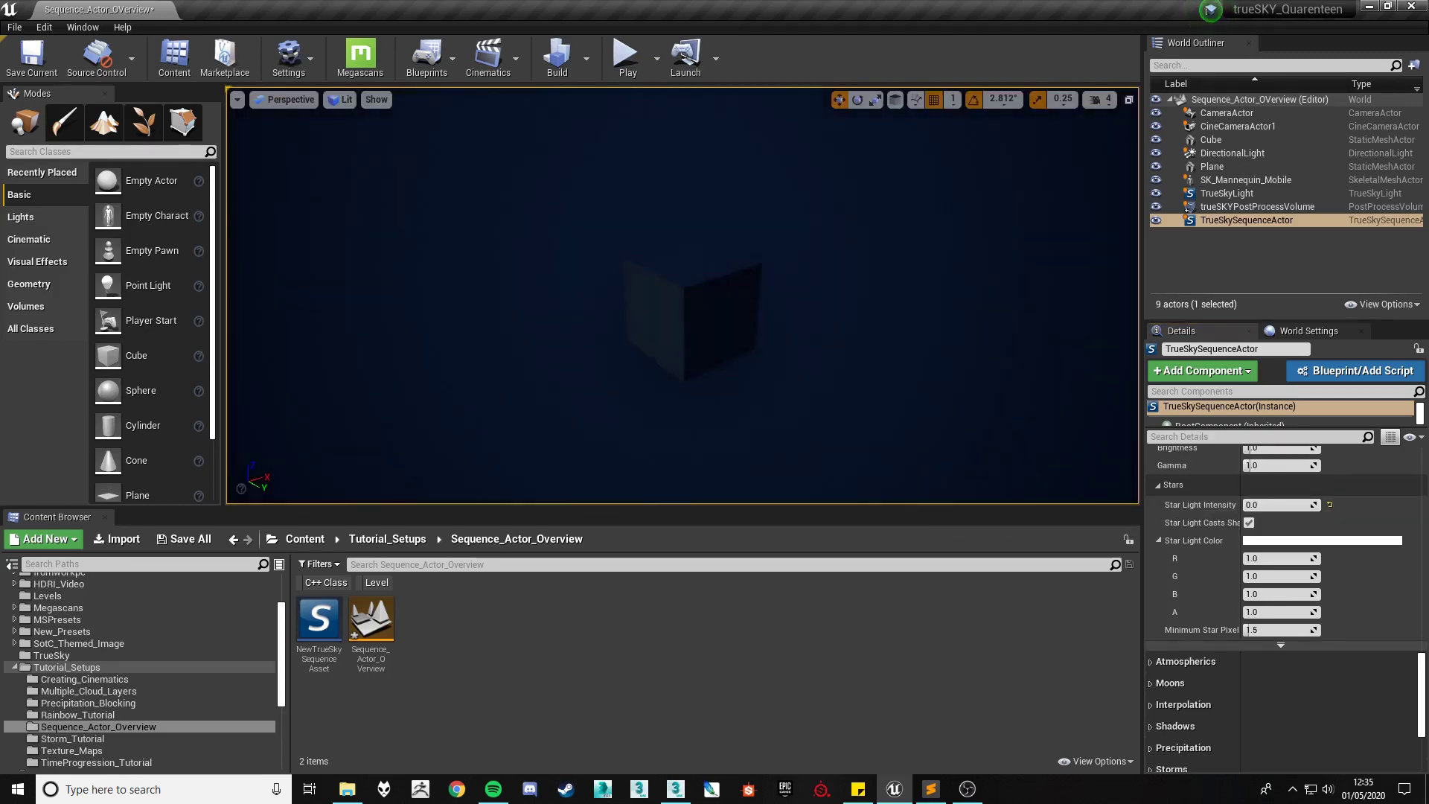
right_drag(682, 295, 626, 298)
drag(1248, 505, 1235, 504)
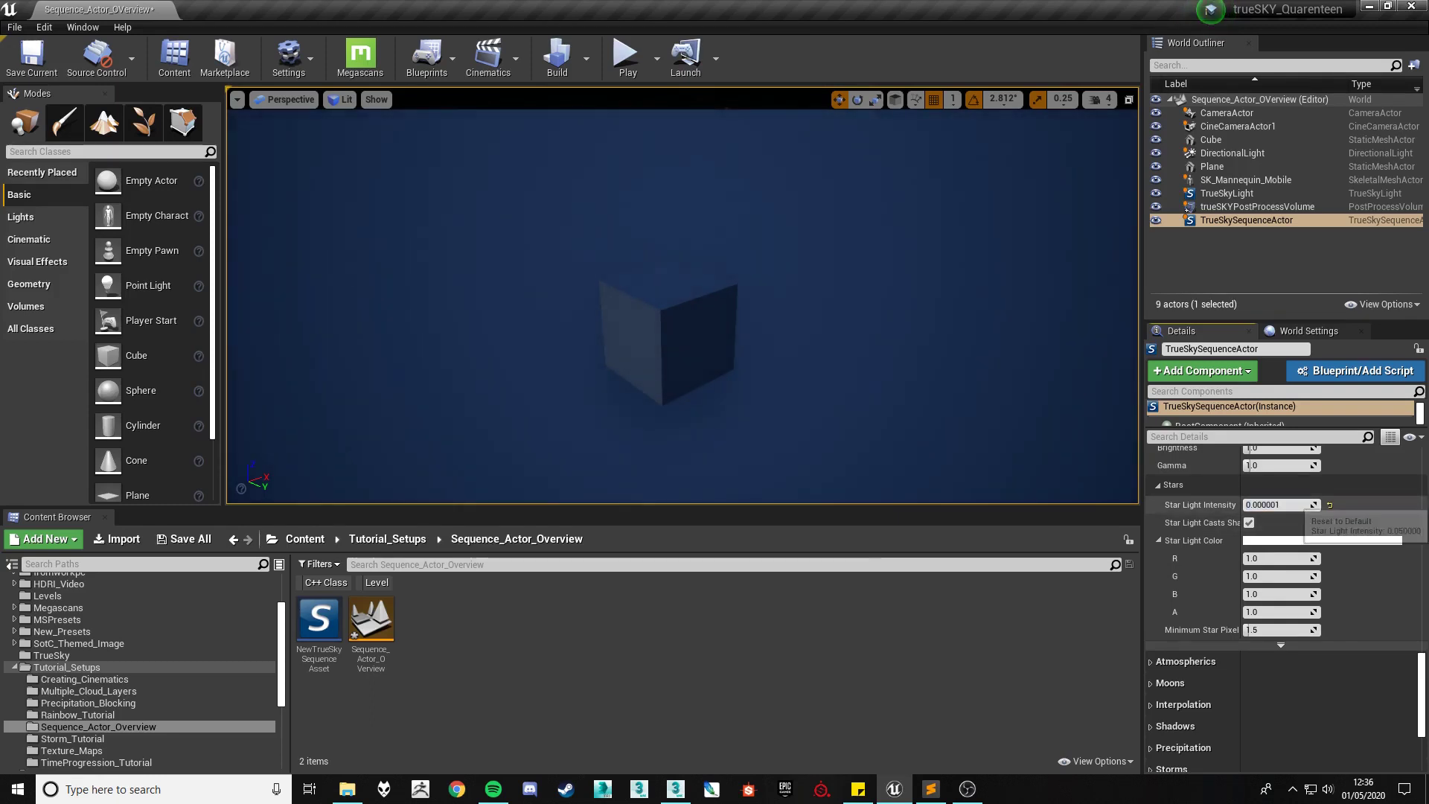
click(1329, 506)
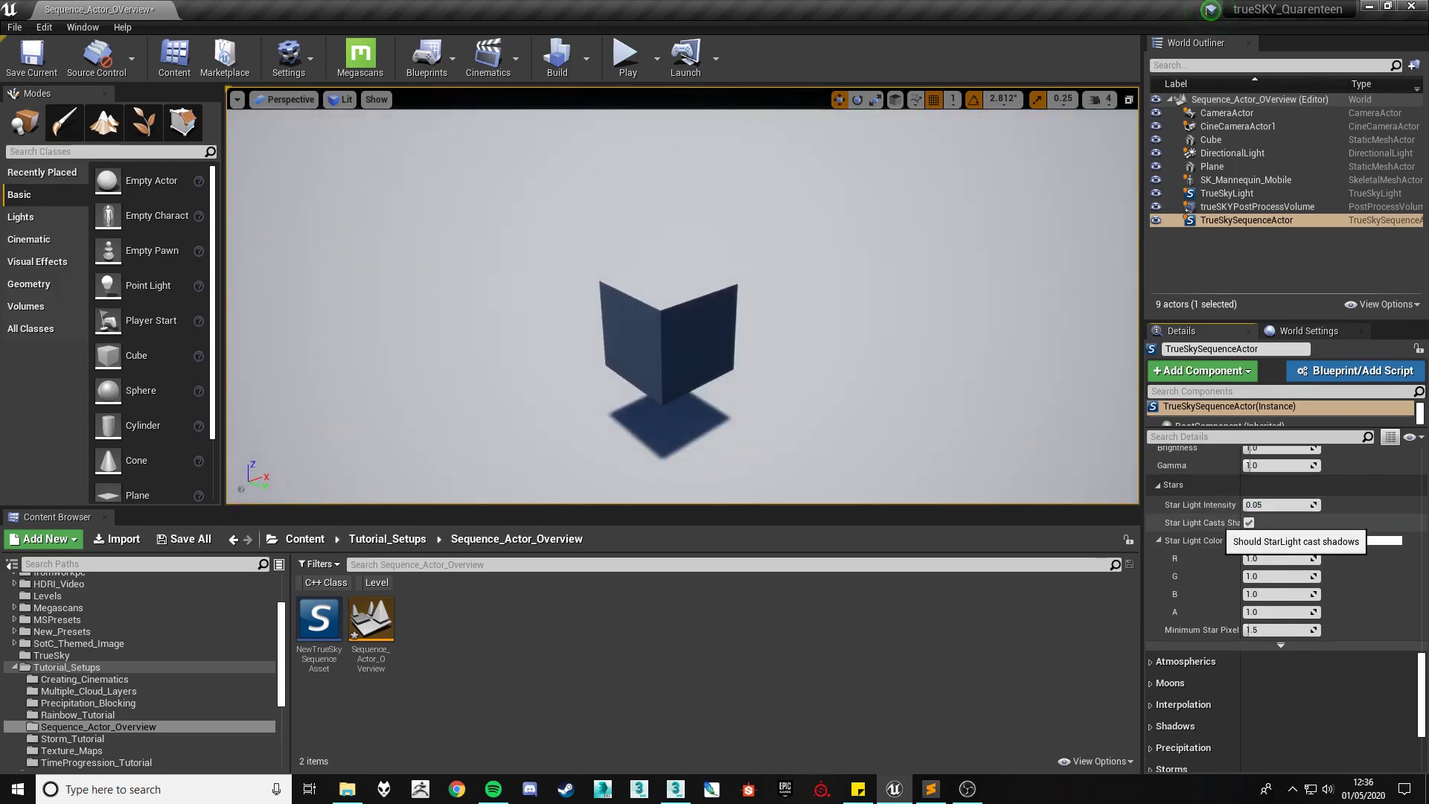
Step: Turn off shadow casting for the star light, look at the cube, and turn shadow casting back on
click(1248, 522)
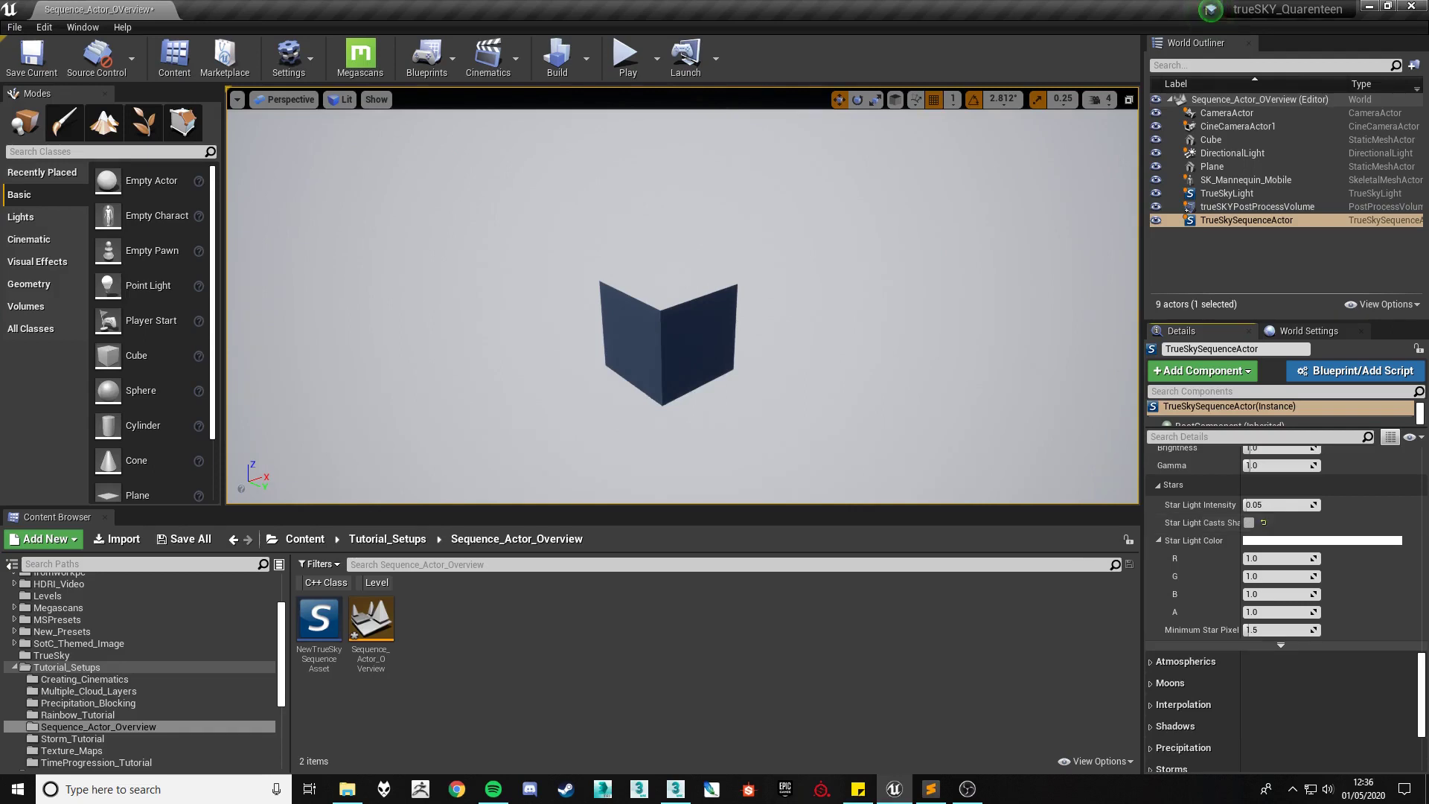
right_drag(682, 296, 576, 272)
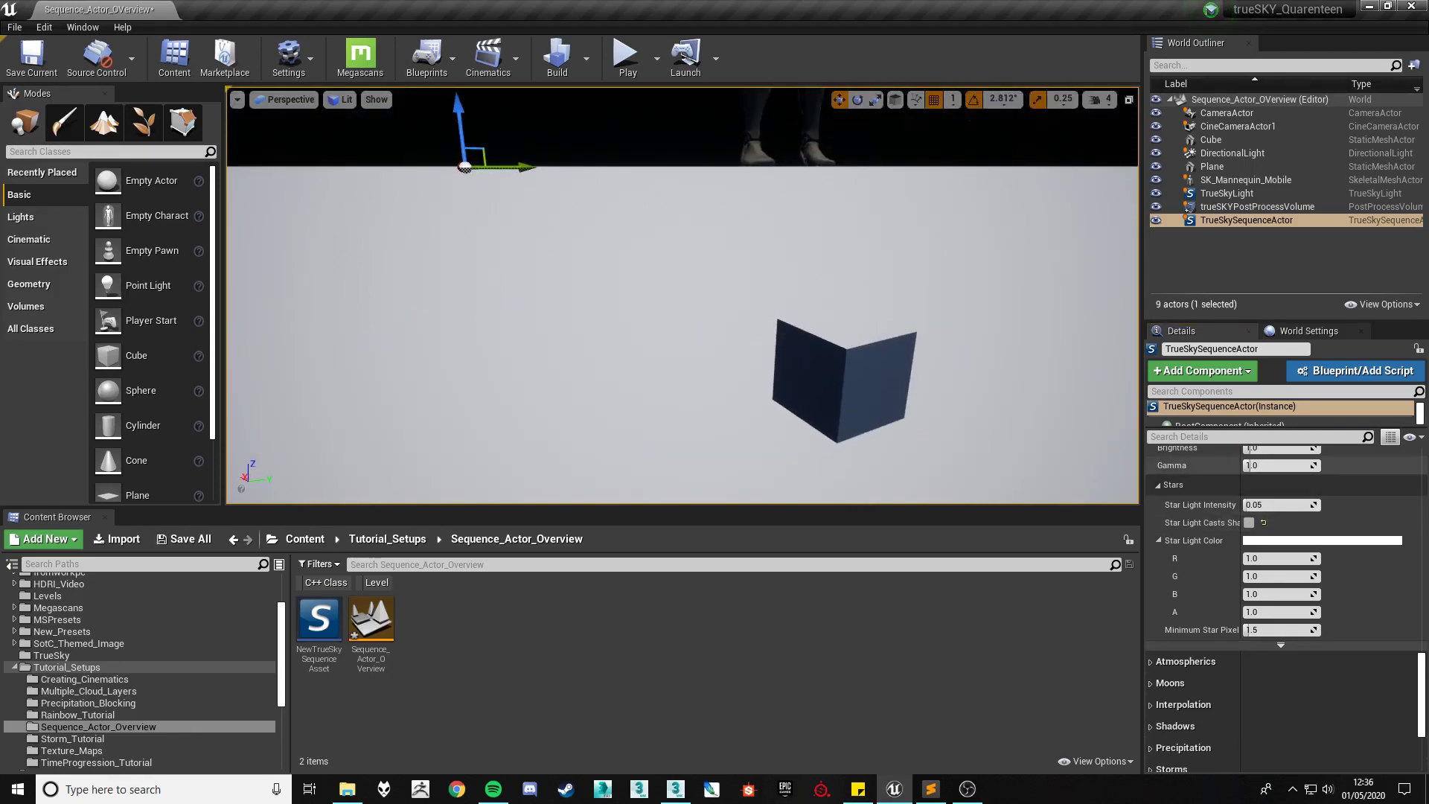
click(1249, 523)
Step: Set the Star Light Color to a pale tan with R 0.713542, G 0.614441 and B 0.397498
click(1265, 541)
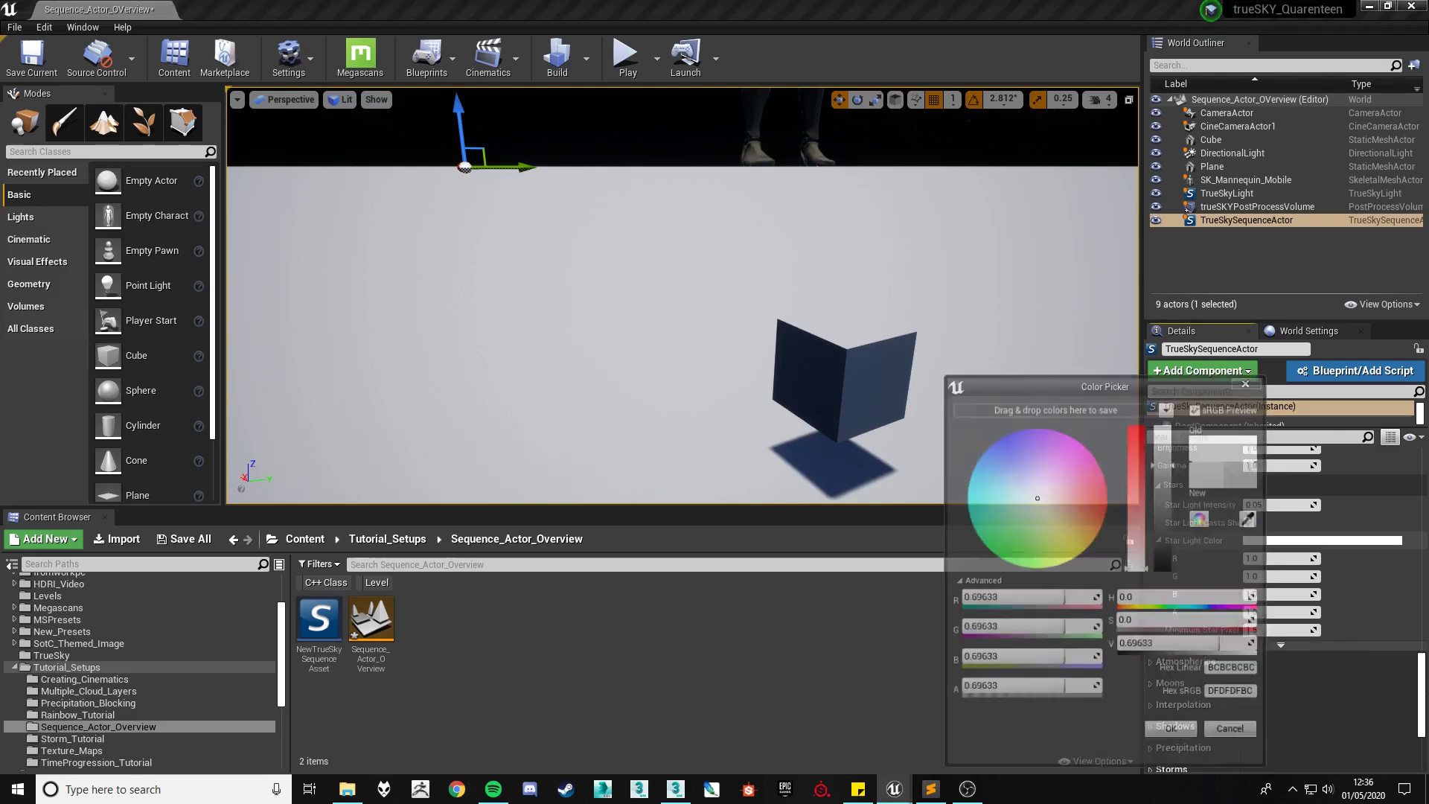
drag(1139, 479, 1139, 455)
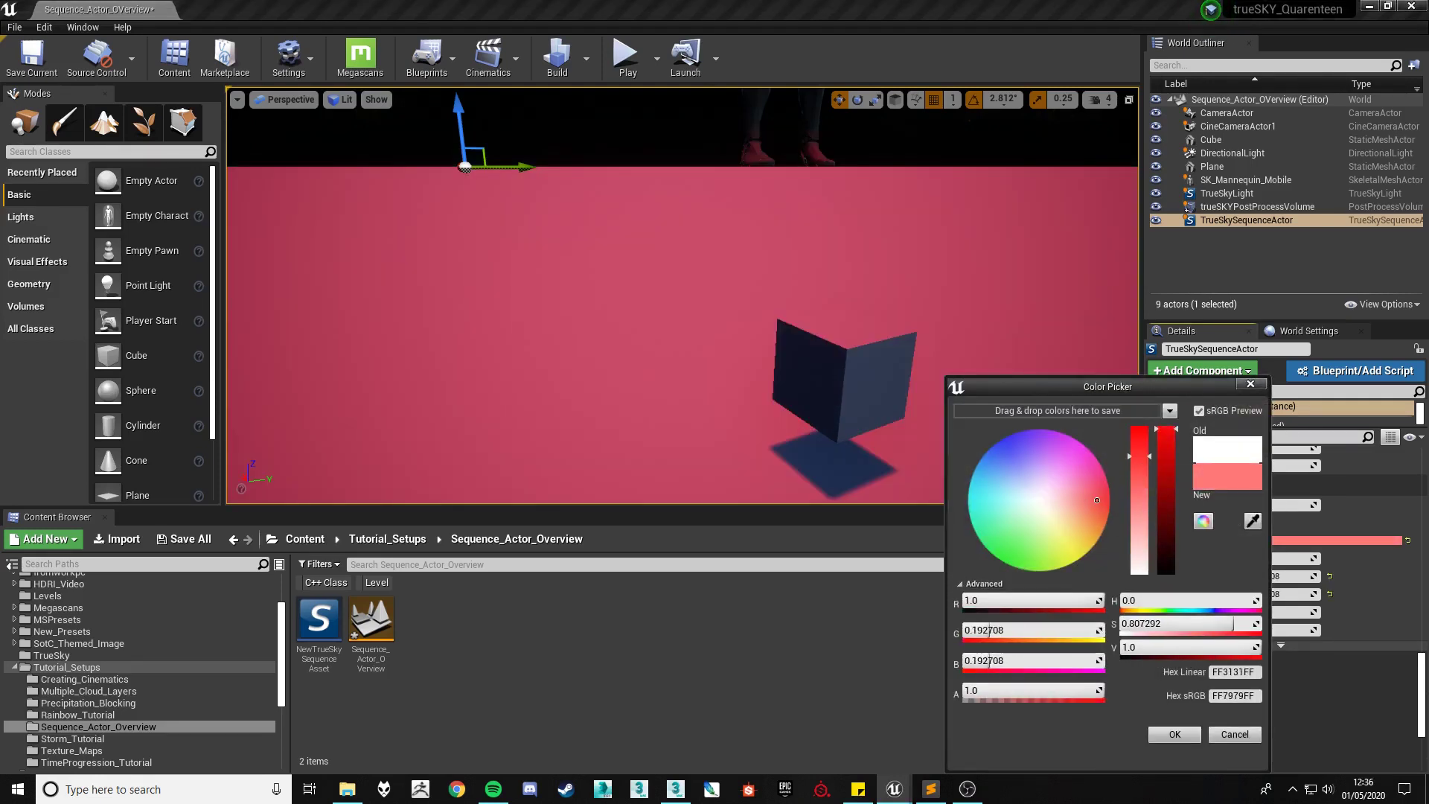
click(1165, 498)
click(1063, 521)
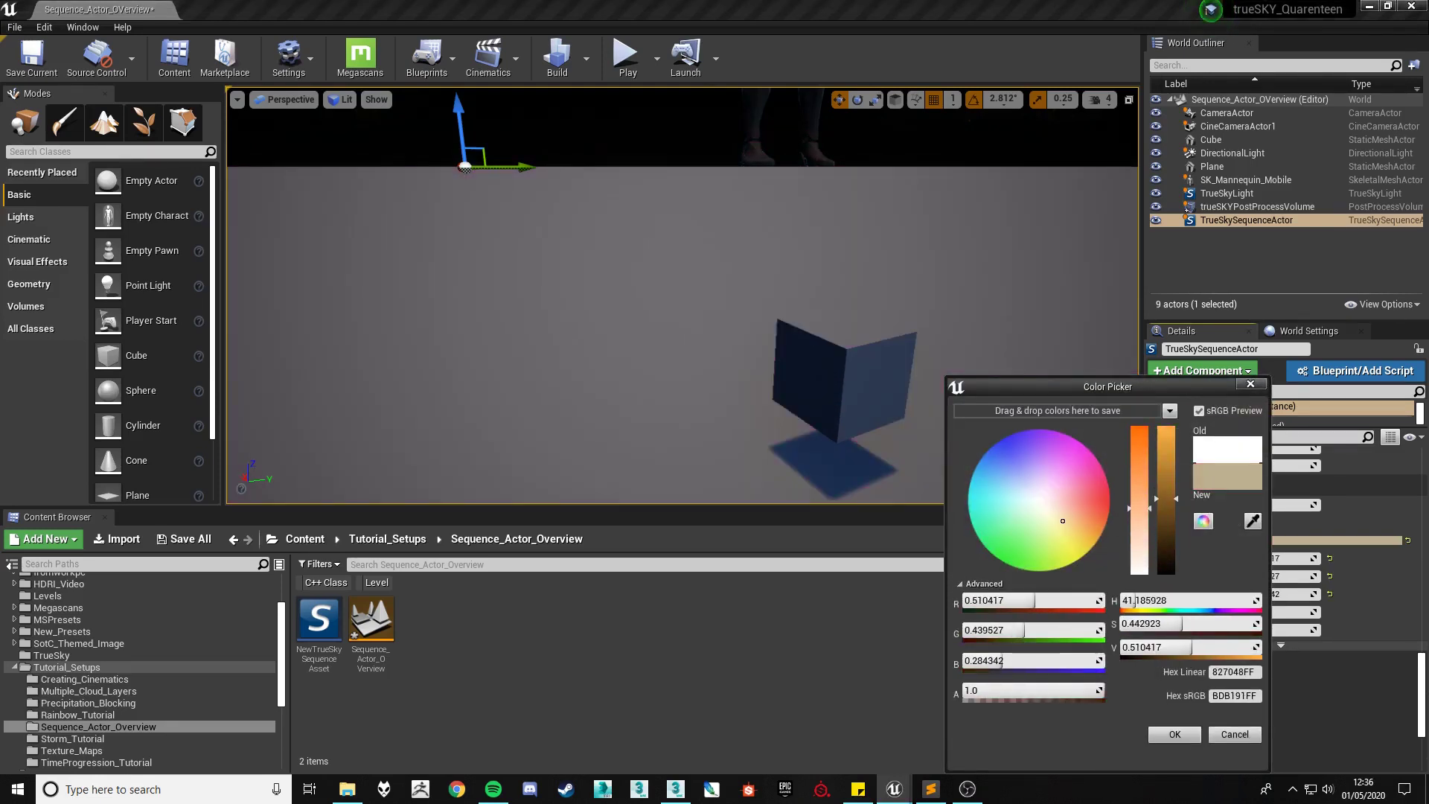
drag(1165, 497, 1166, 471)
click(1175, 734)
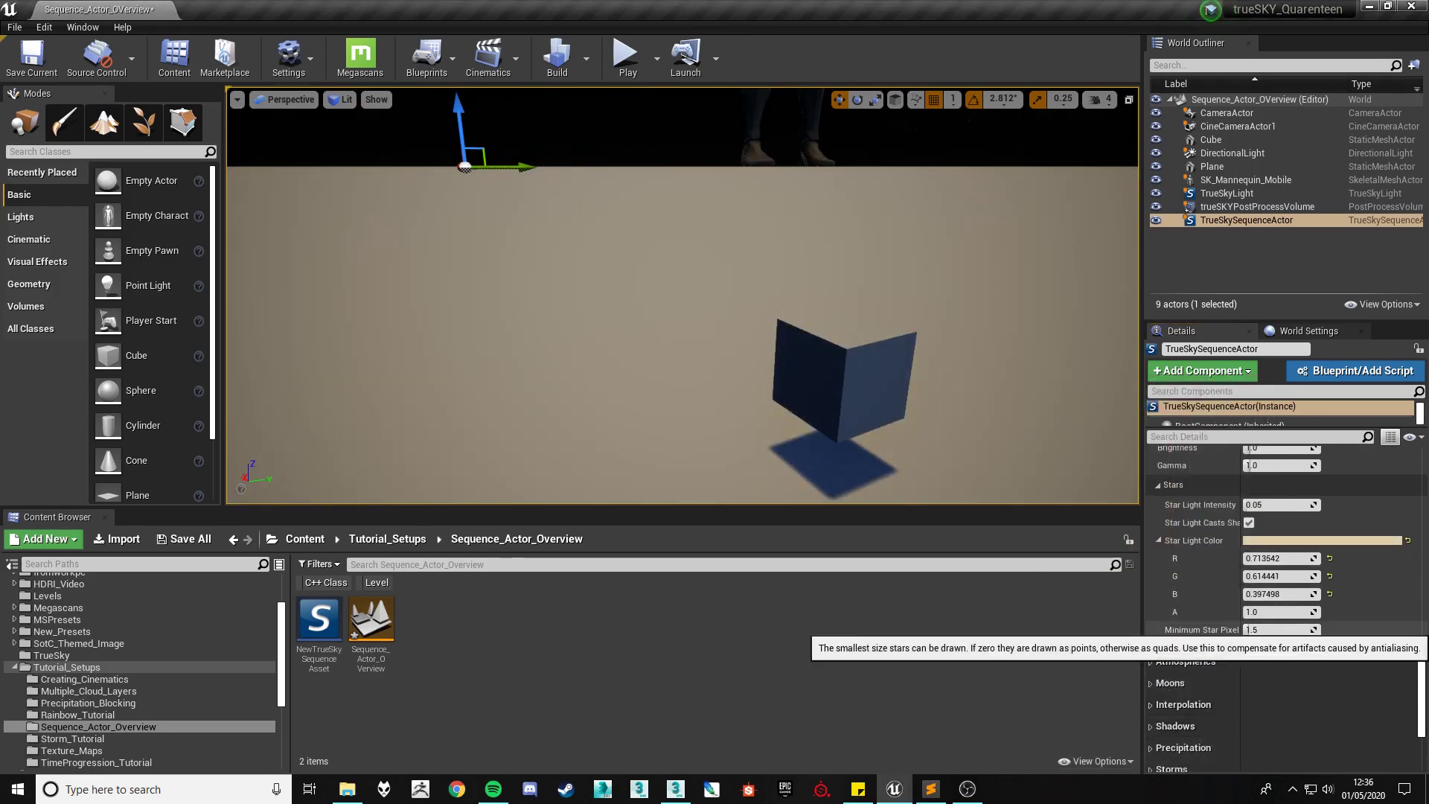
Step: Raise the Minimum Star Pixel Size to about 7.05 while looking up at the night sky
mouse_move(1241, 617)
mouse_down()
mouse_move(1279, 618)
mouse_move(1253, 617)
mouse_up()
right_drag(682, 335, 659, 149)
mouse_move(1263, 630)
mouse_down()
mouse_move(1332, 630)
mouse_move(1283, 629)
mouse_up()
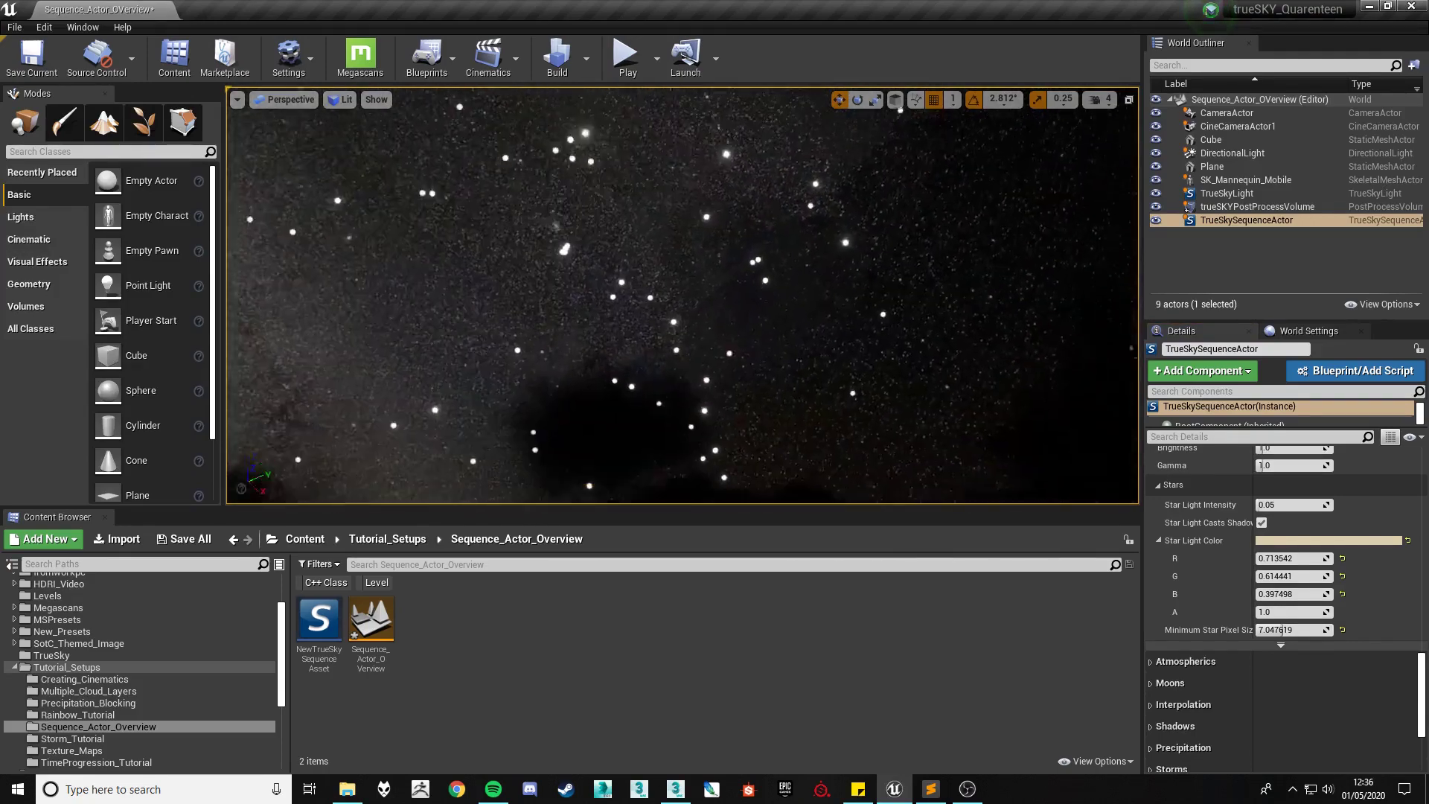
Step: Expand the Atmospherics settings and reset the Cosmic Background Texture from MilkyWay to None while viewing the stars
scroll(1220, 523, down, 4)
click(1185, 565)
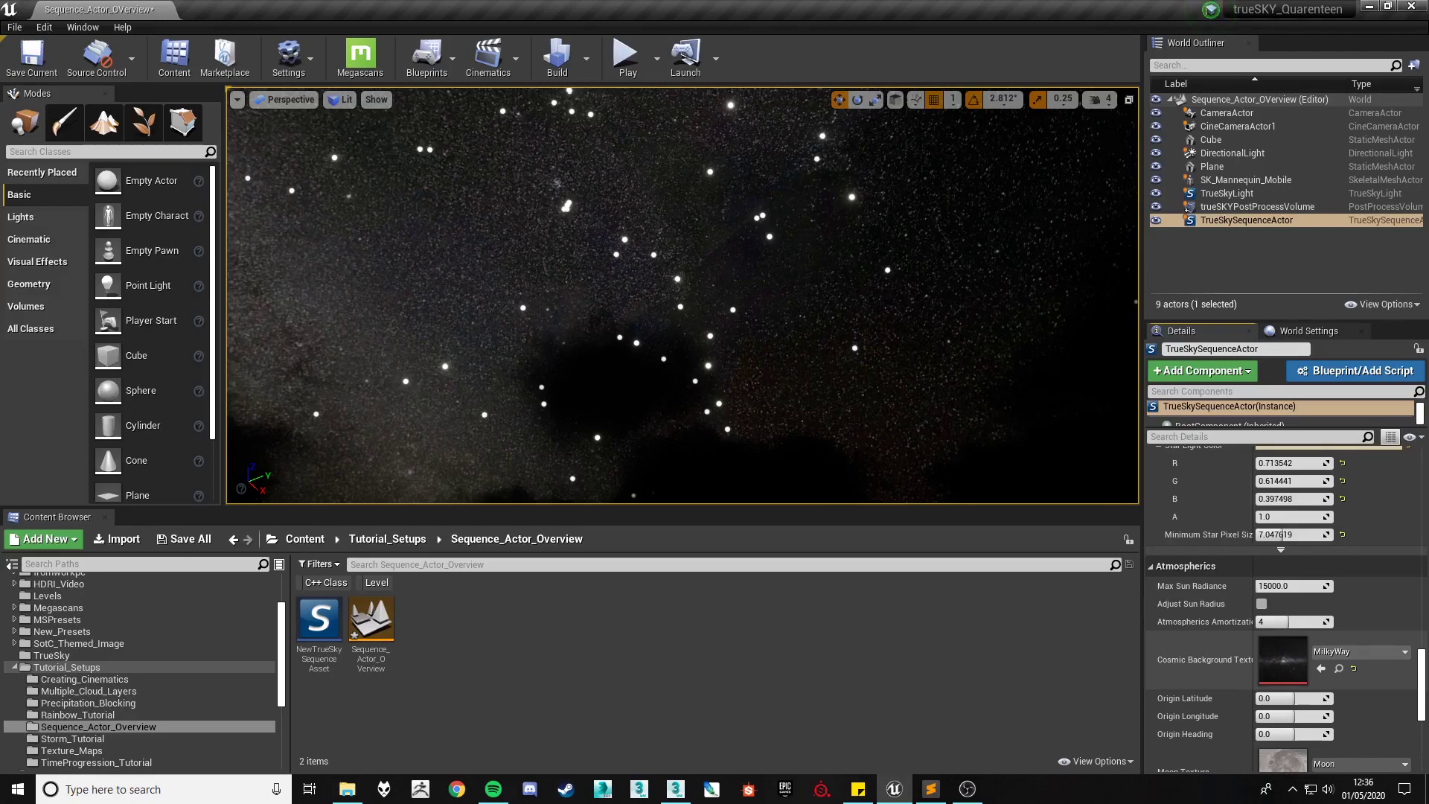
click(1185, 566)
scroll(1185, 565, up, 2)
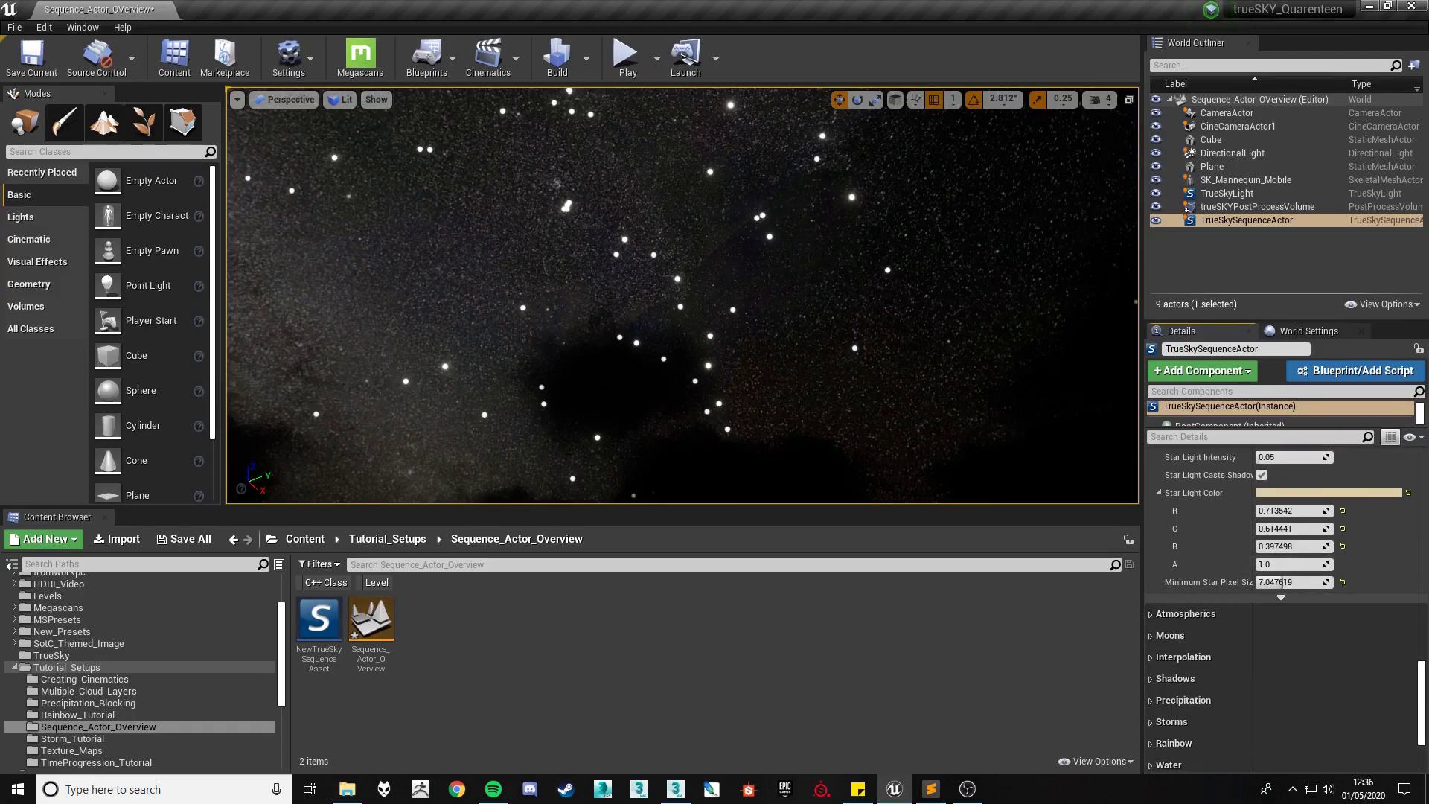
mouse_move(681, 295)
right_down()
mouse_move(682, 387)
mouse_move(691, 303)
mouse_move(669, 305)
right_up()
click(1184, 613)
scroll(1199, 584, down, 2)
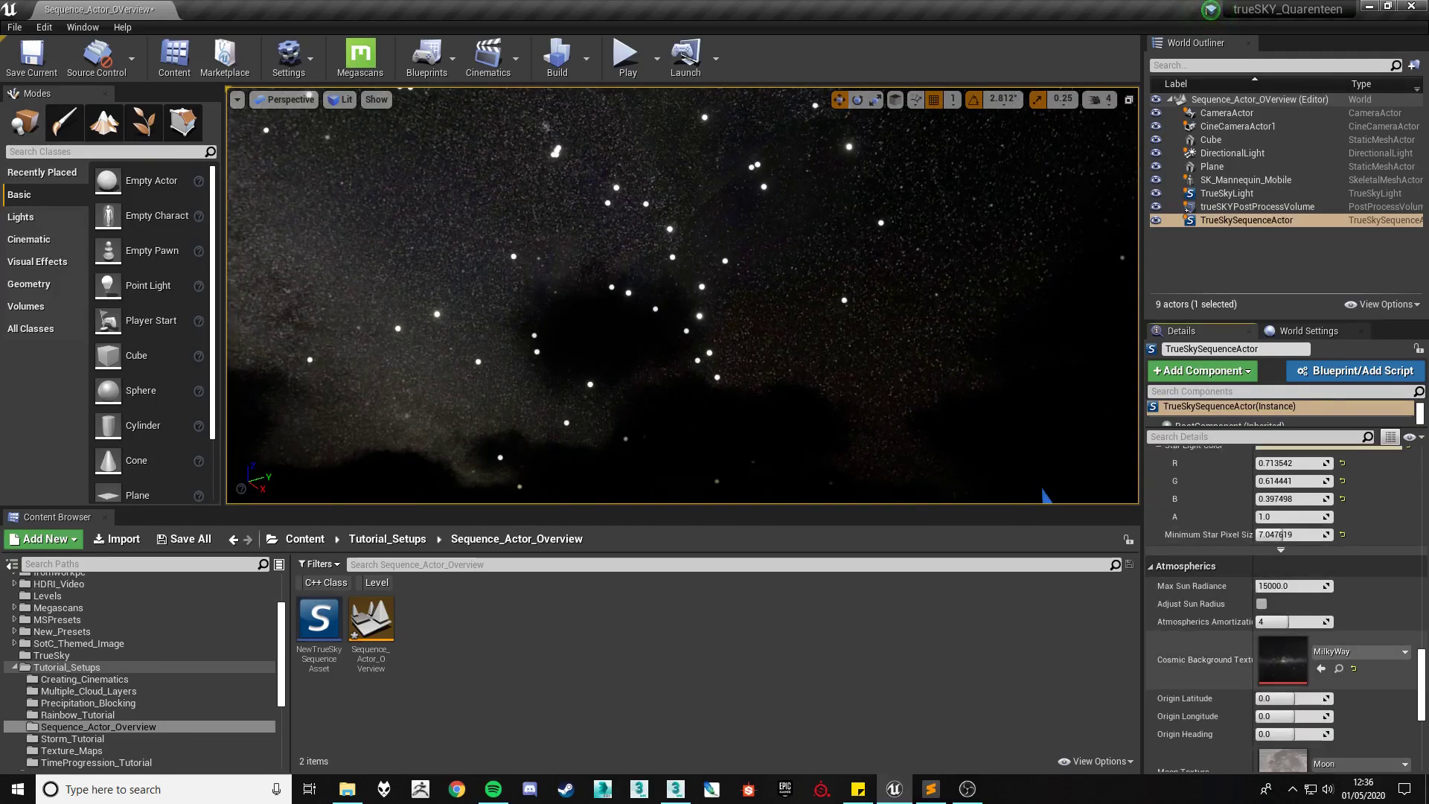
click(1353, 669)
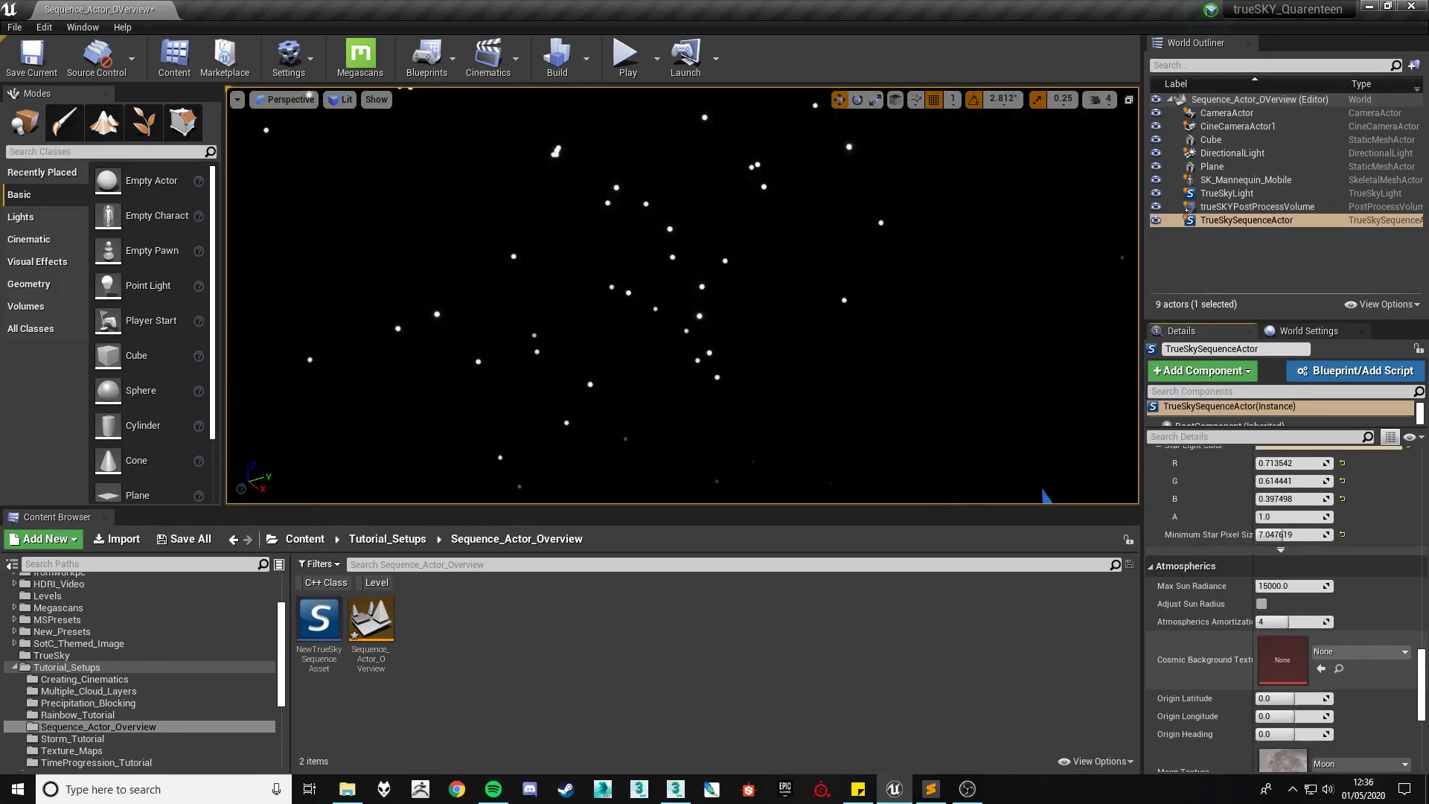
right_drag(681, 295, 667, 332)
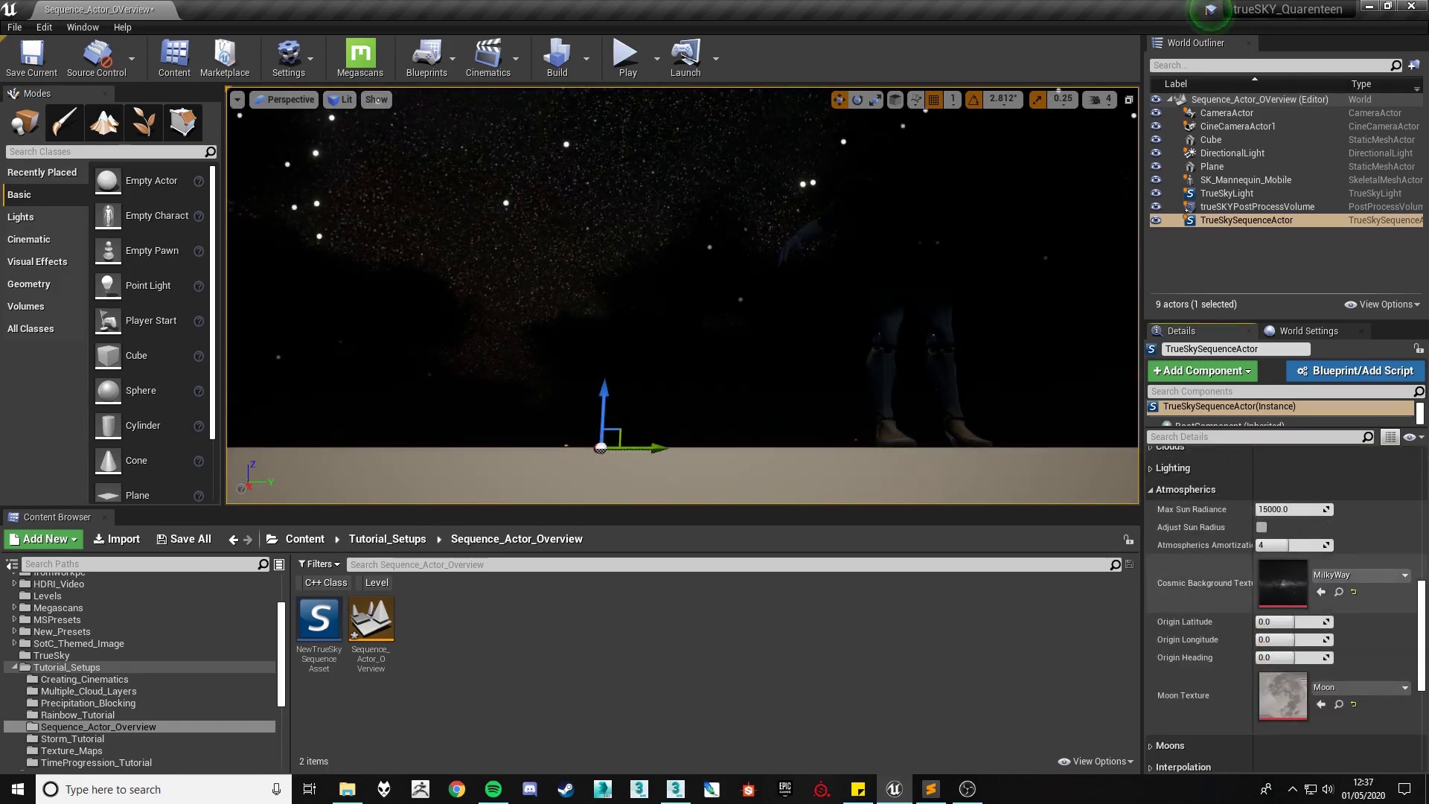
Step: Set the sequence actor's Time to 12.0 and return to its Atmospherics settings
scroll(1280, 595, up, 5)
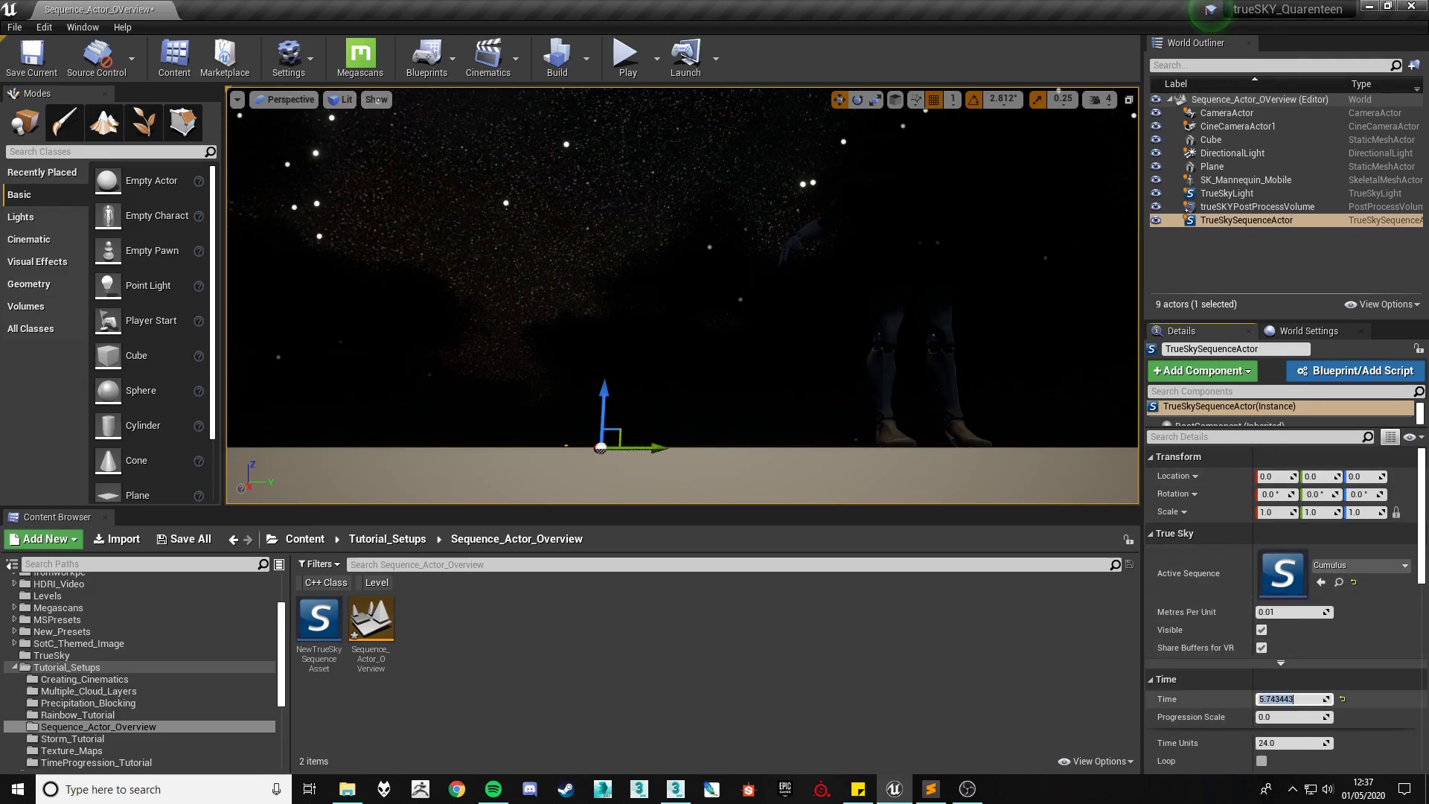
key(Return)
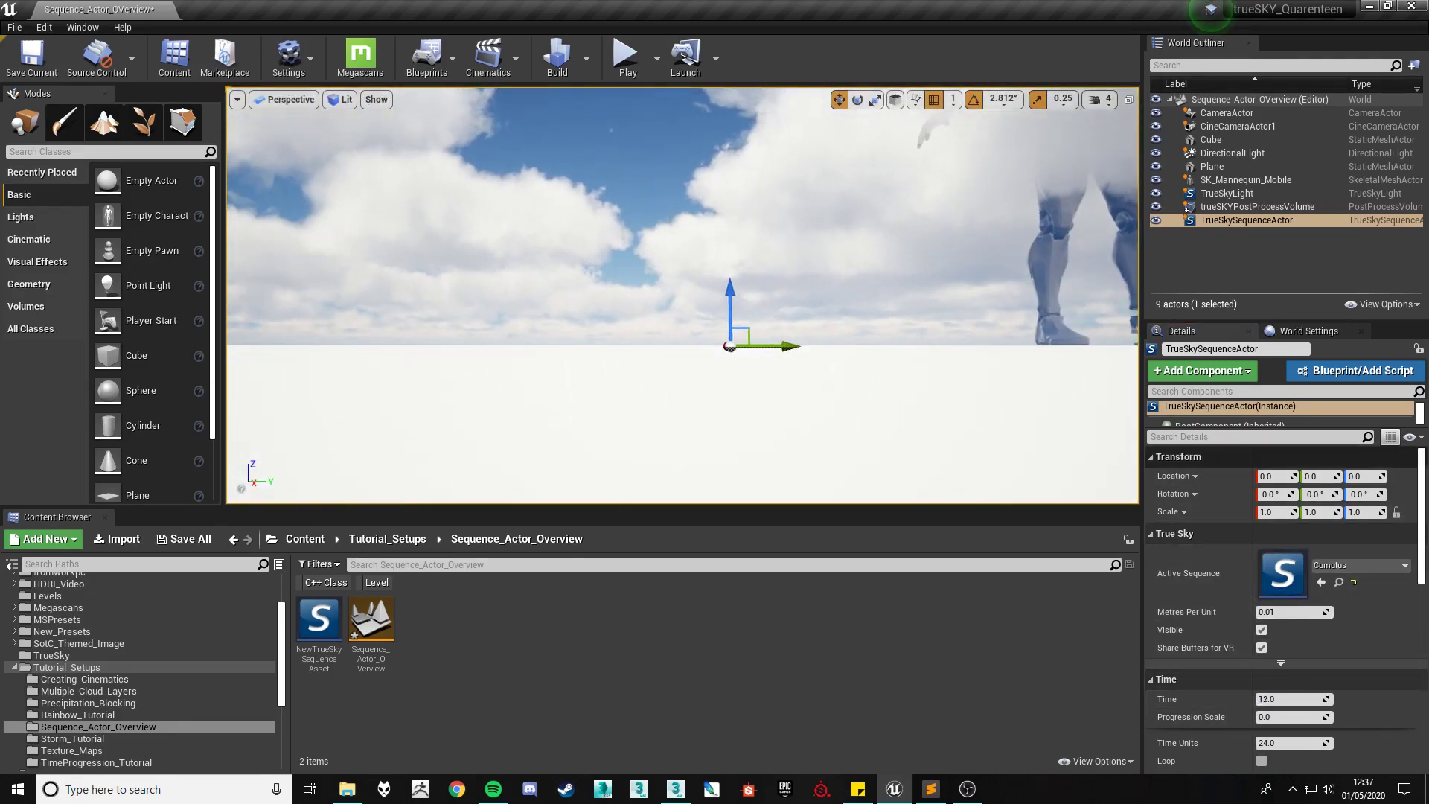
scroll(1280, 596, down, 3)
scroll(1280, 595, down, 8)
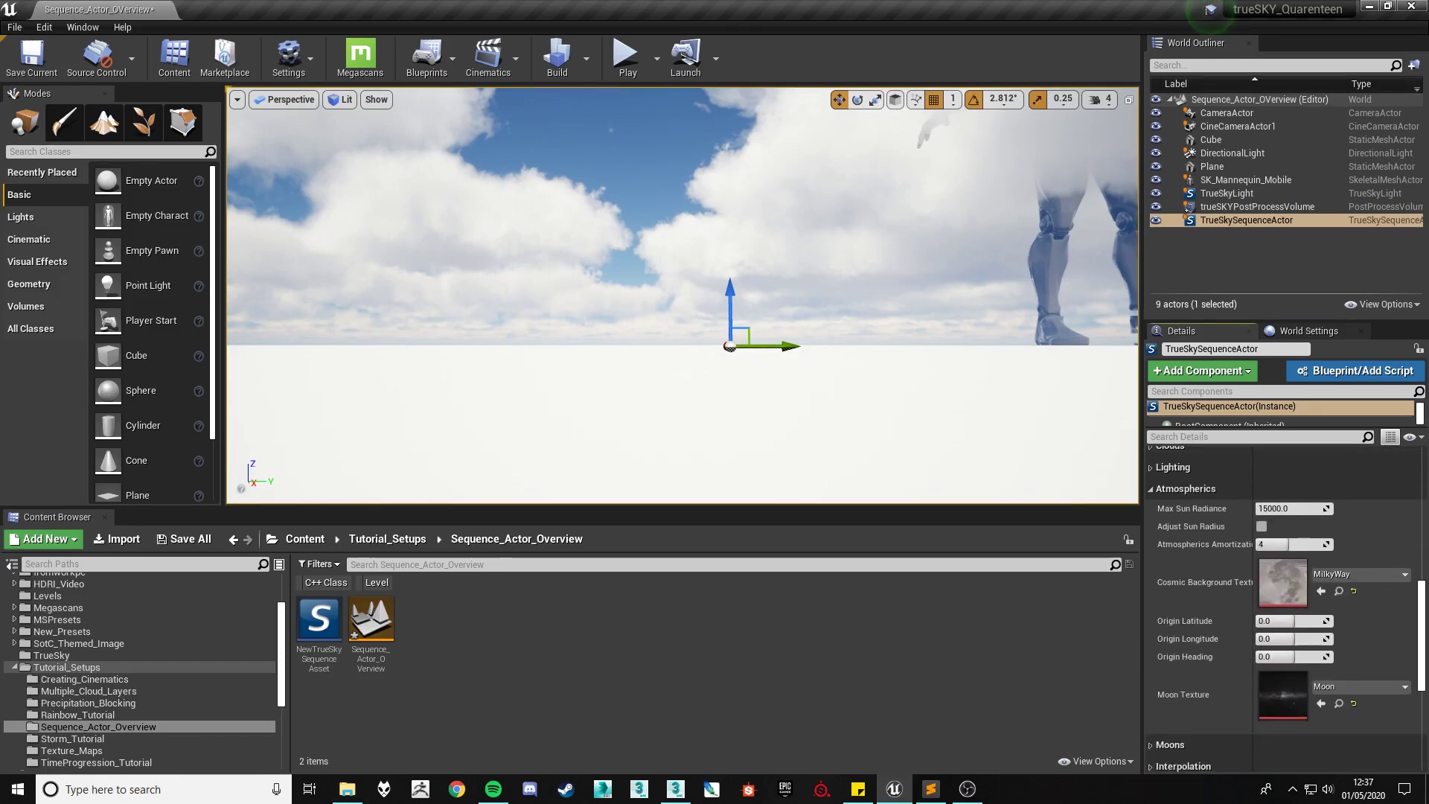
Step: With the sun in view, try Adjust Sun Radius and Max Sun Radiance values up to about 666667, and restore the defaults of off and 15000
right_drag(682, 295, 737, 179)
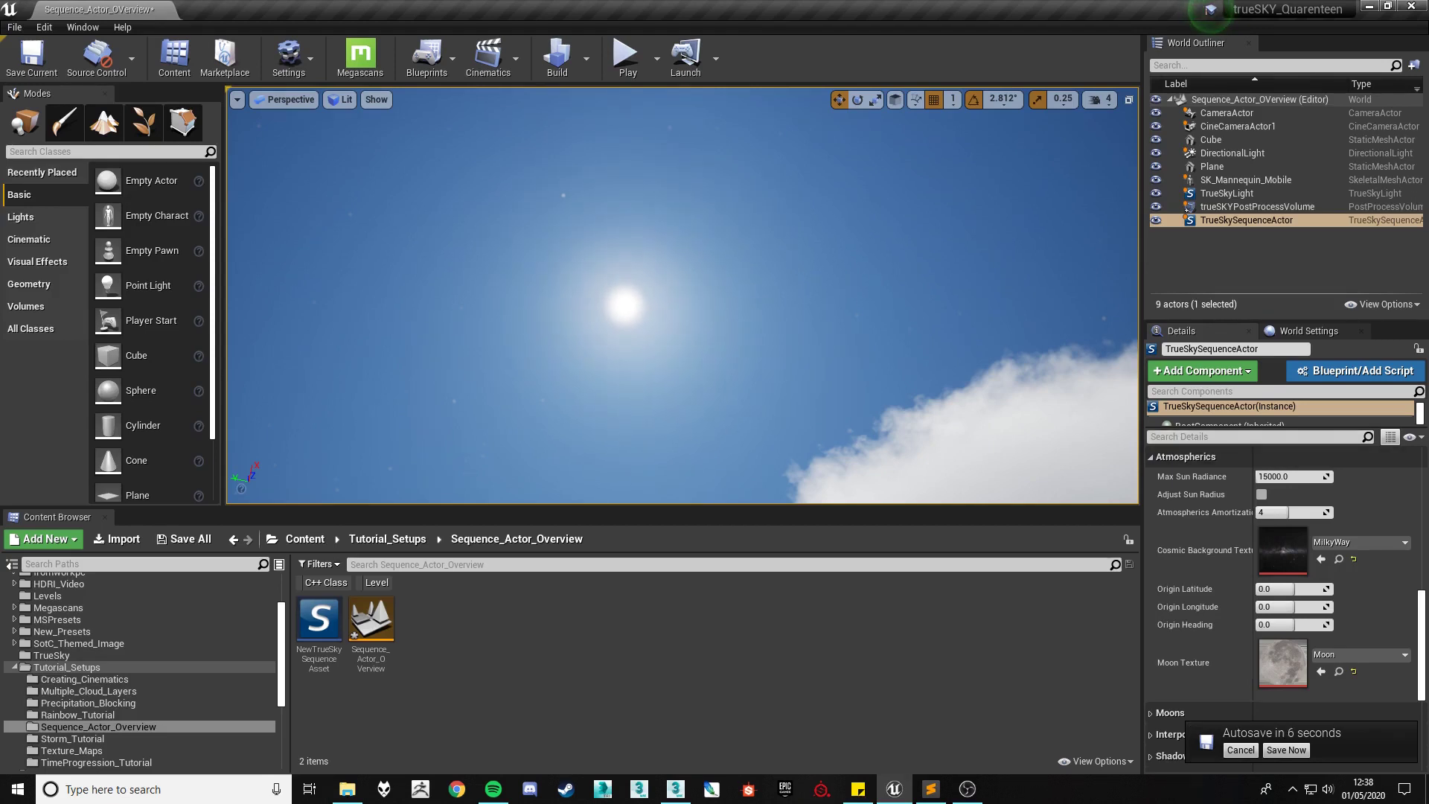
click(1260, 495)
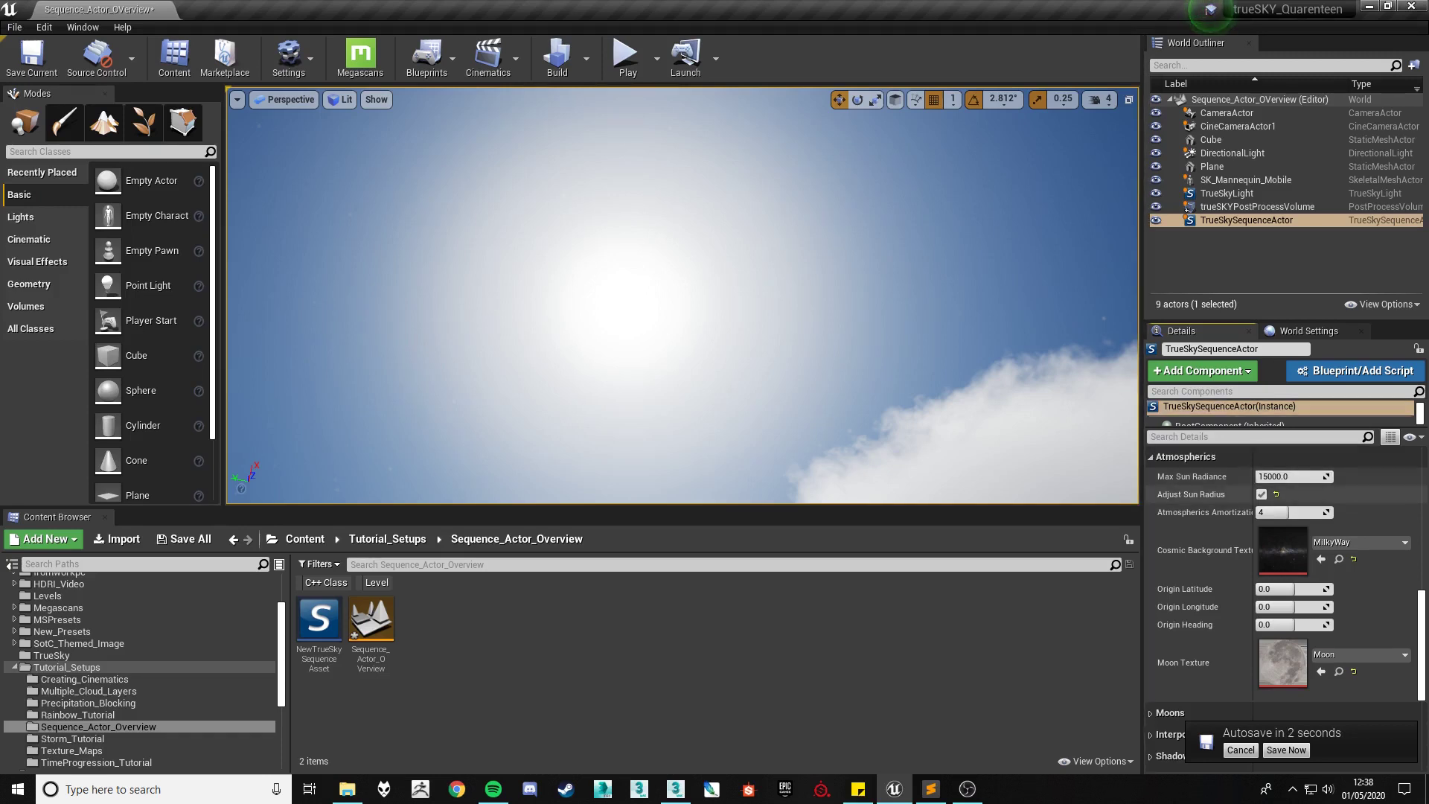
mouse_move(1277, 476)
mouse_down()
mouse_move(1255, 476)
mouse_move(1309, 476)
mouse_move(1272, 476)
mouse_up()
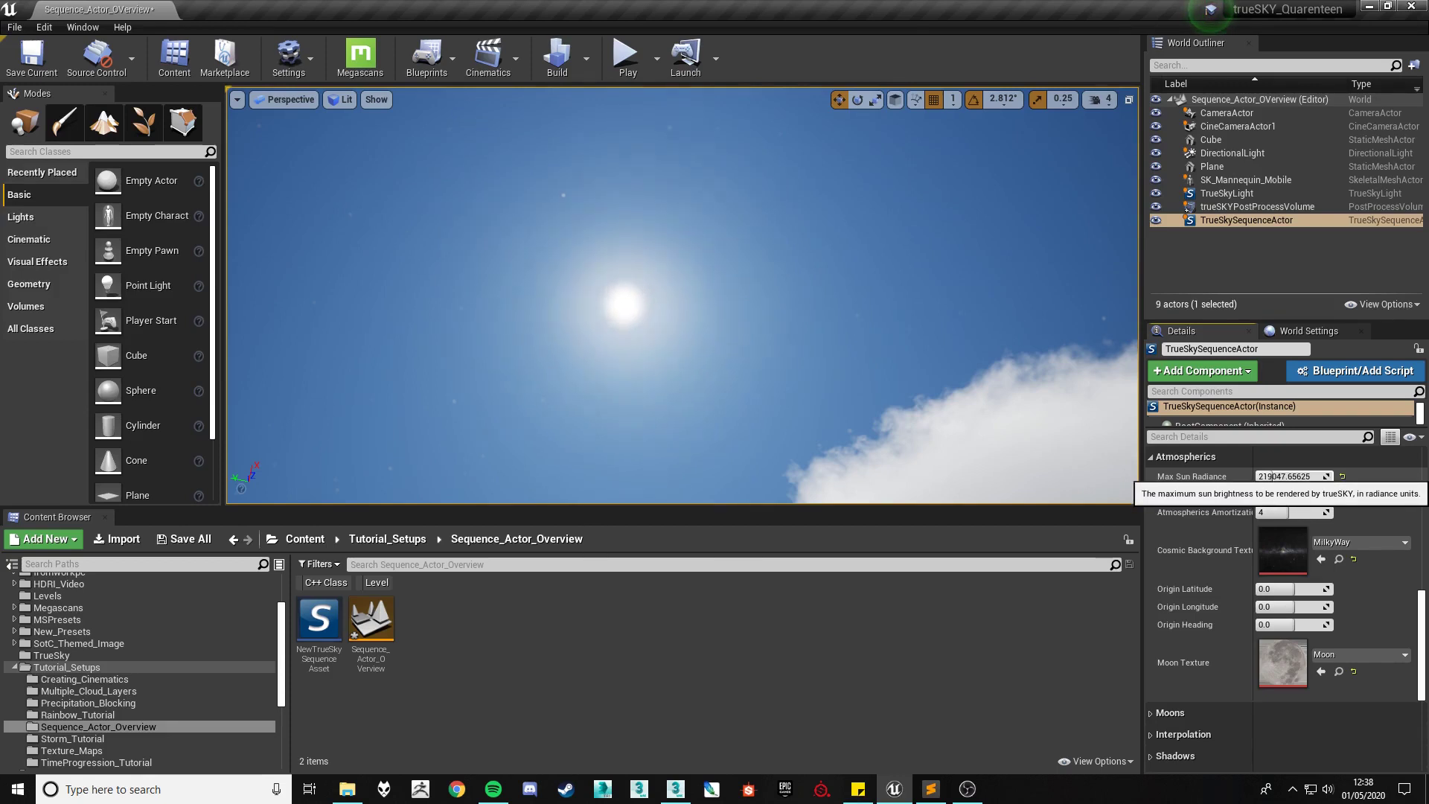
click(1272, 475)
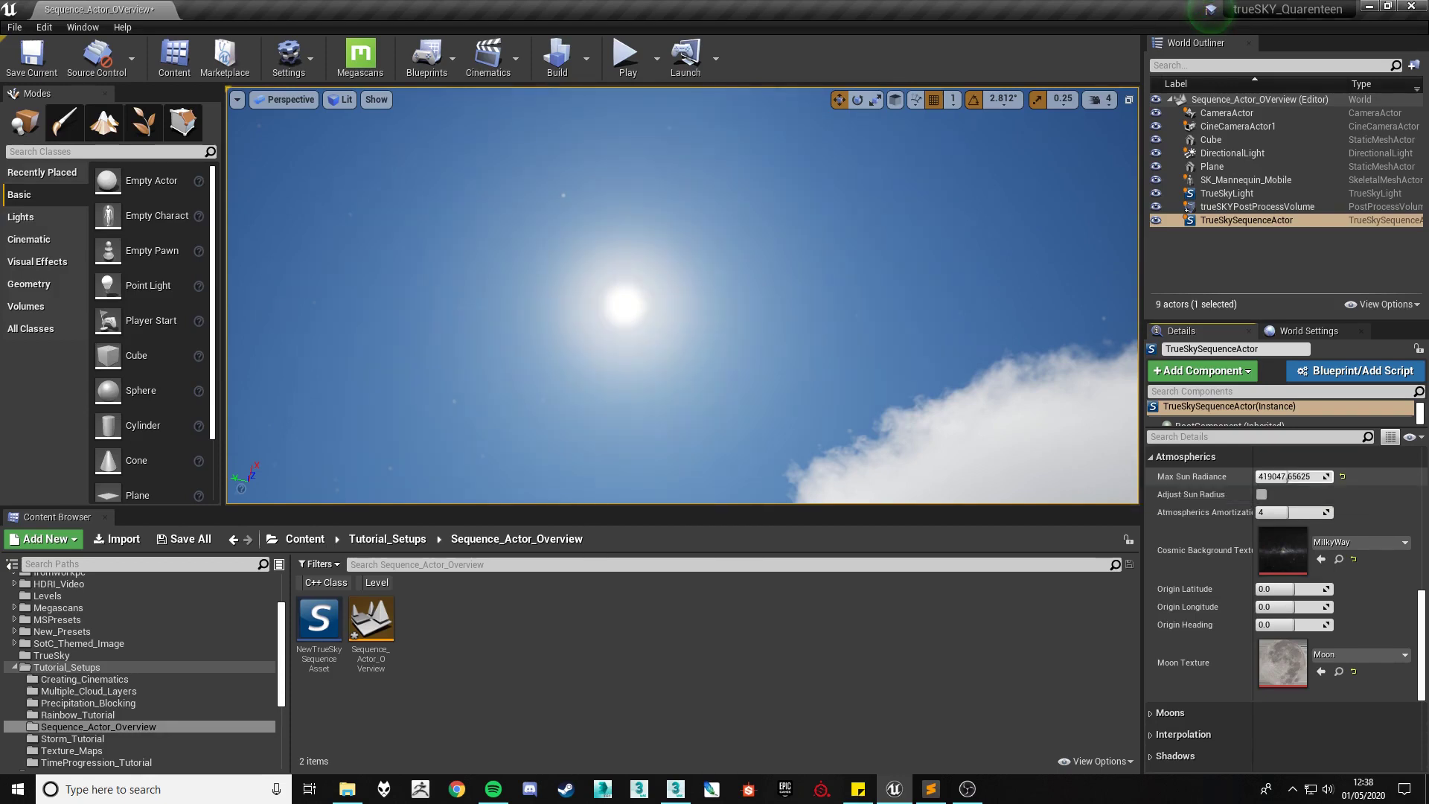
text(600000)
key(Return)
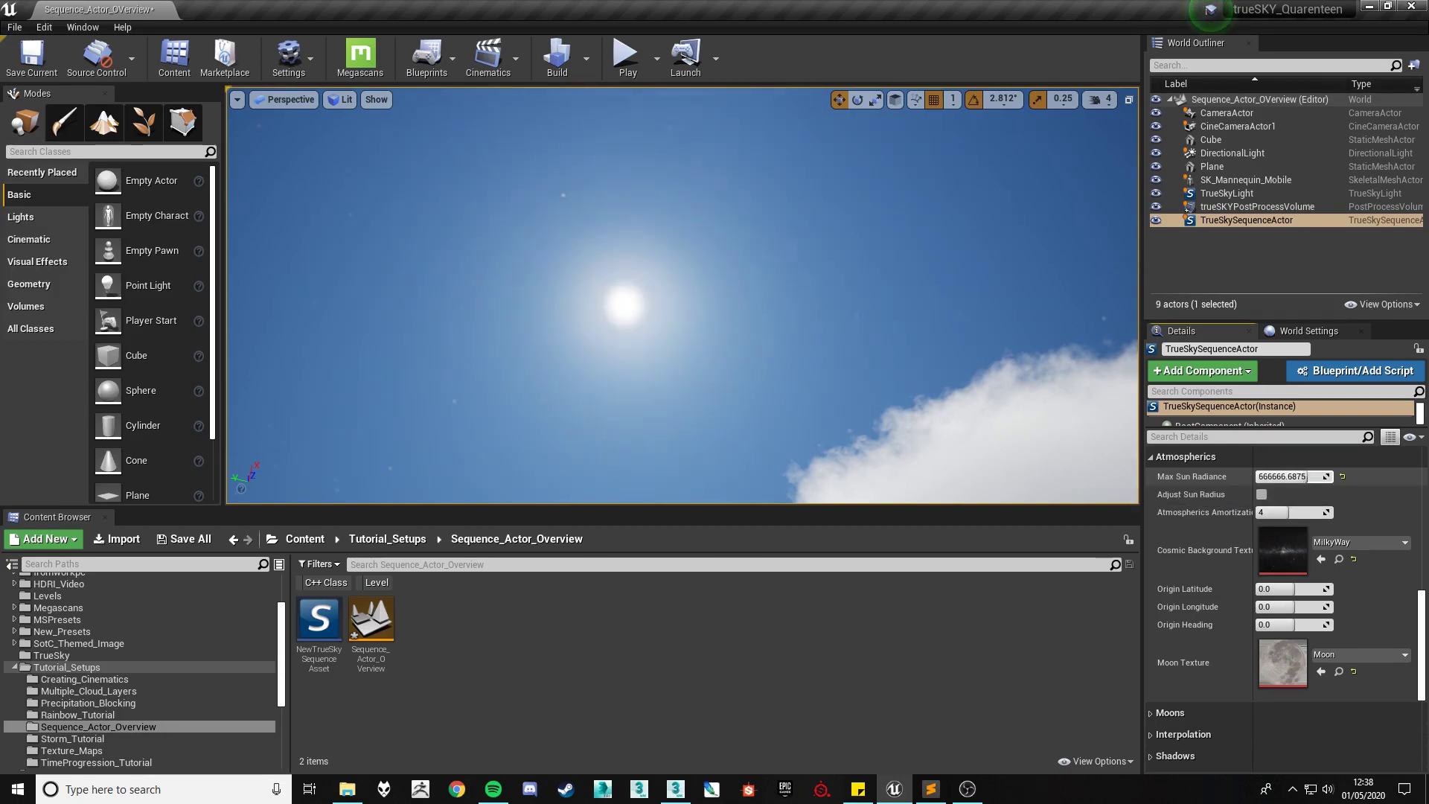
drag(1270, 476, 1270, 476)
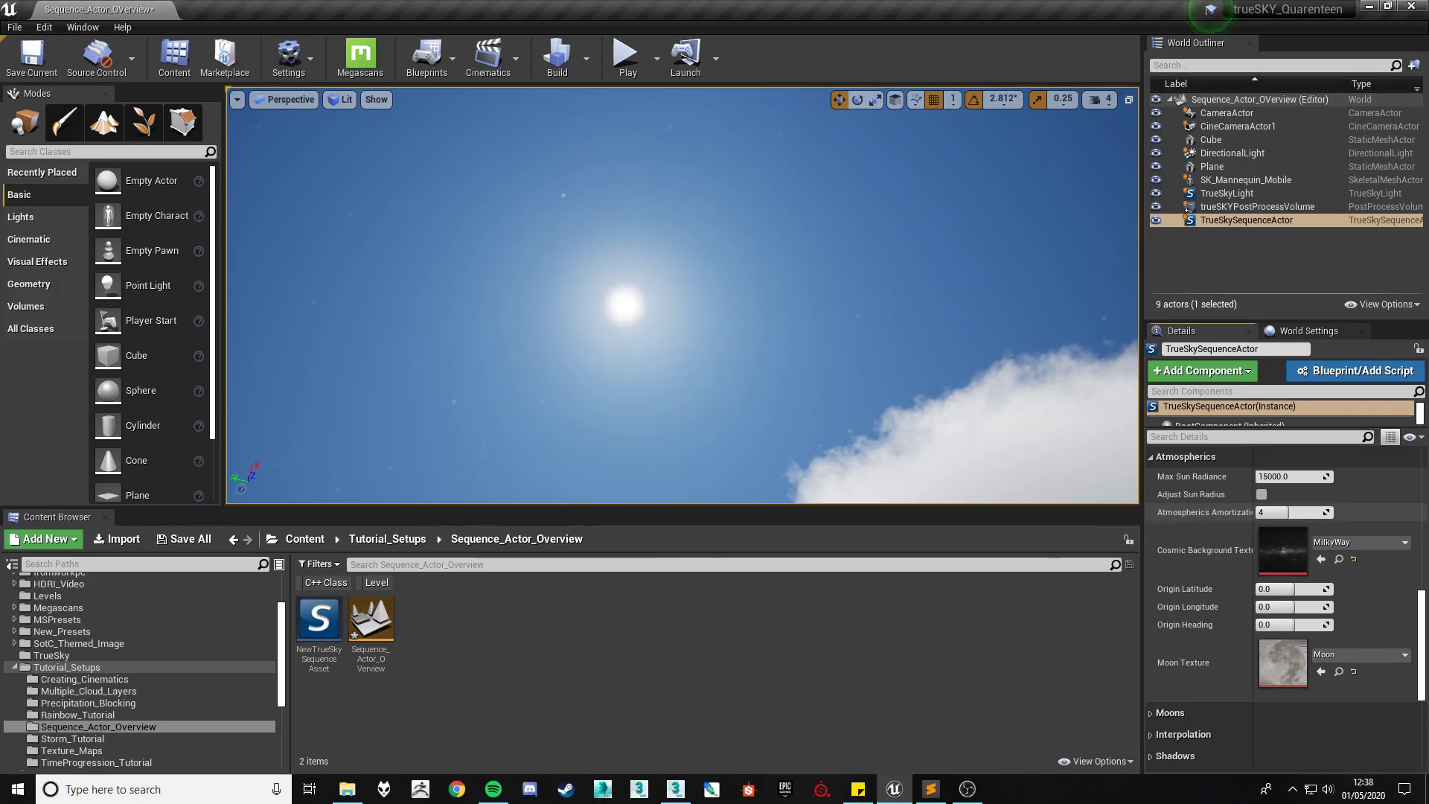
Step: Set the Atmospherics Amortization to 1, look at the clouds near the horizon, and return to the Time settings
drag(1268, 512, 1258, 512)
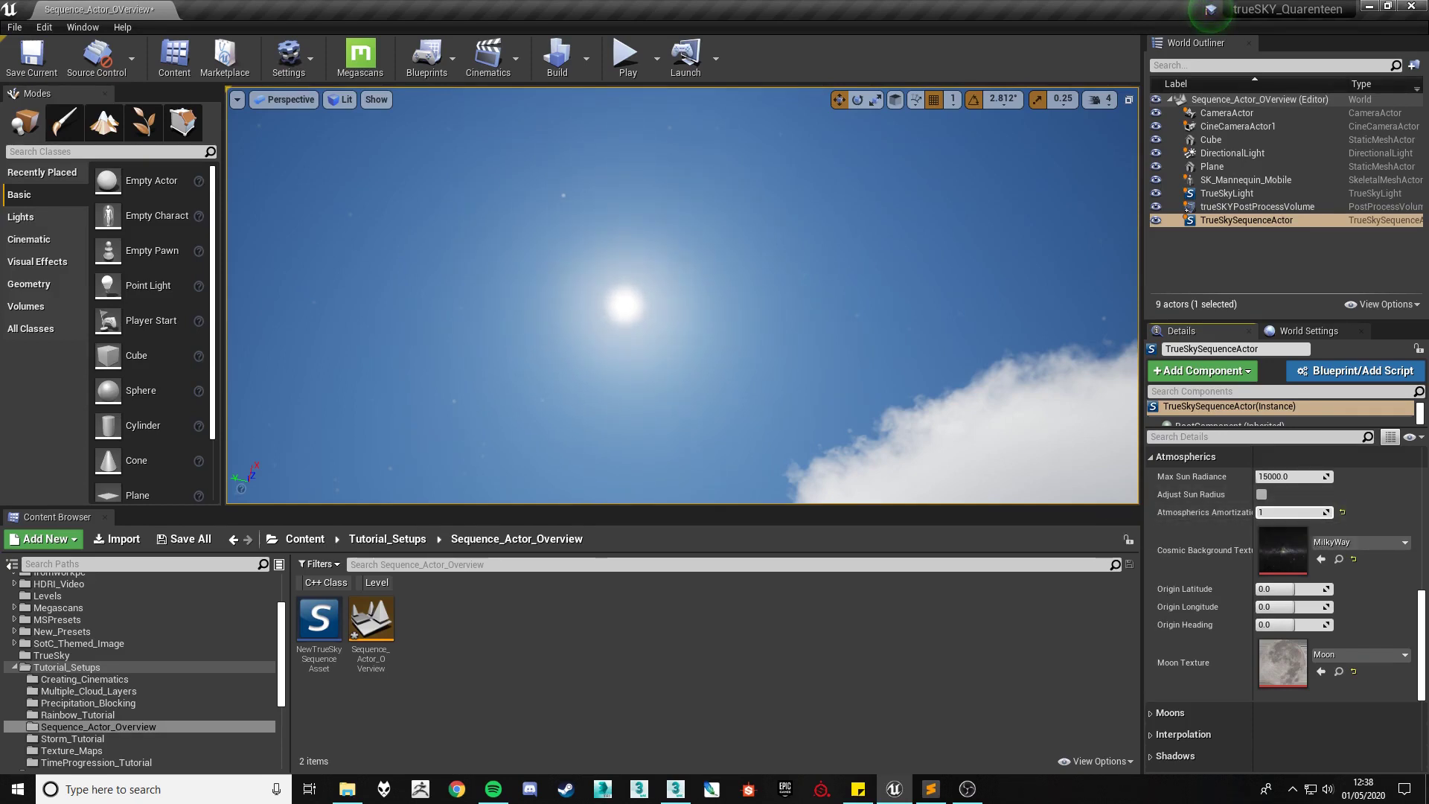
right_drag(682, 295, 682, 432)
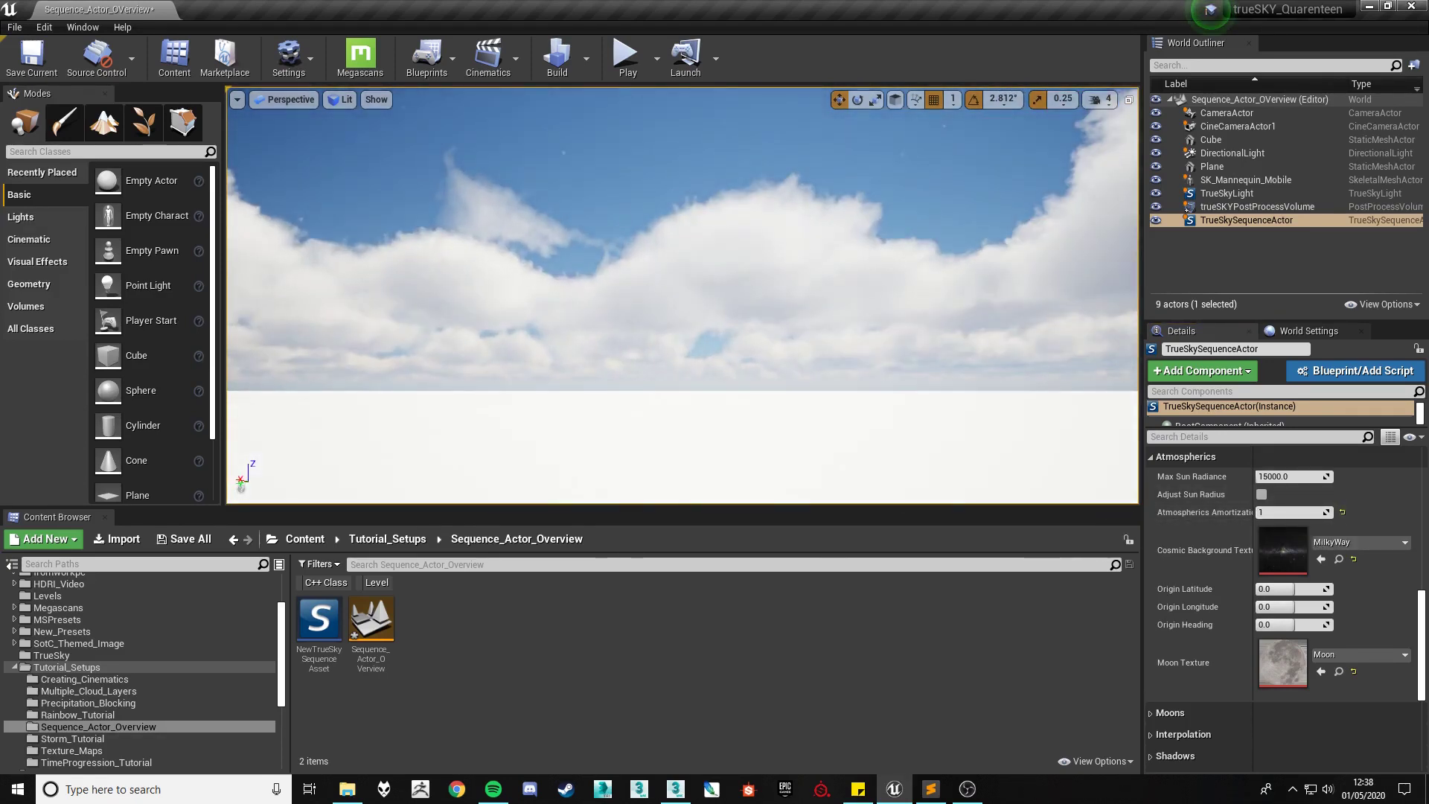
scroll(1282, 607, up, 10)
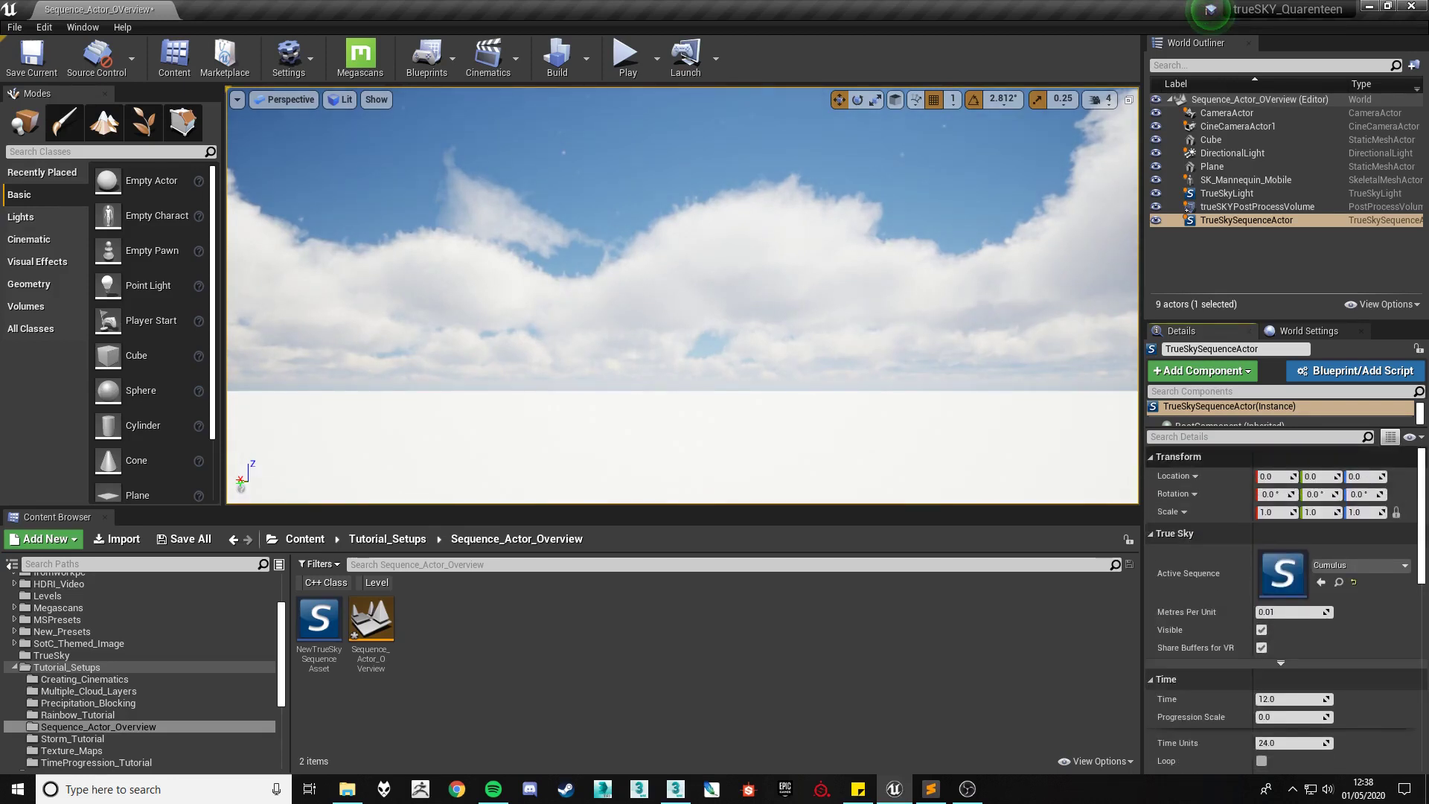
Step: Open the Cumulus sequence and scrub its timeline to about 18:00, close it, reopen it and scrub to about 12:51
double_click(1282, 573)
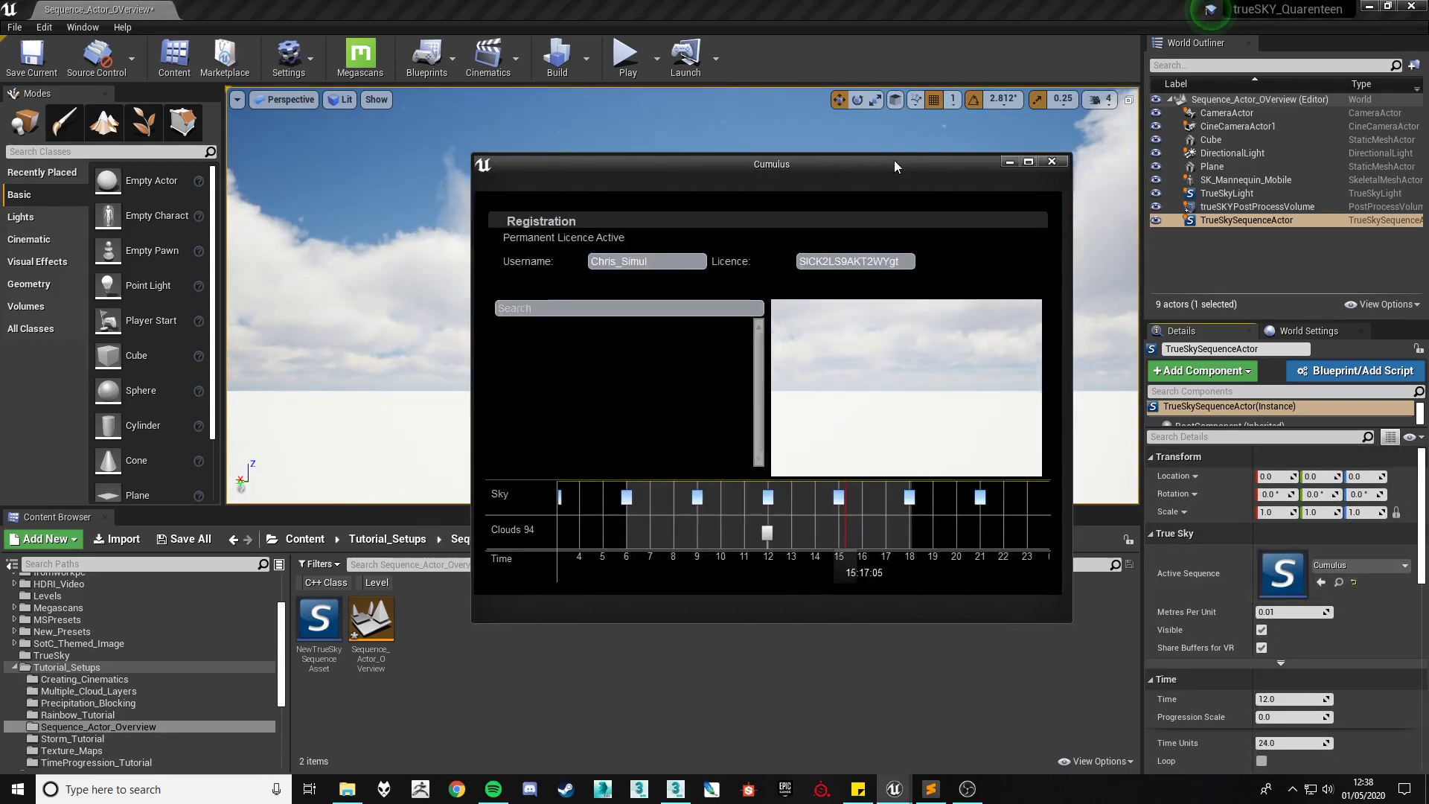
drag(949, 168, 1161, 147)
drag(1115, 547, 1179, 544)
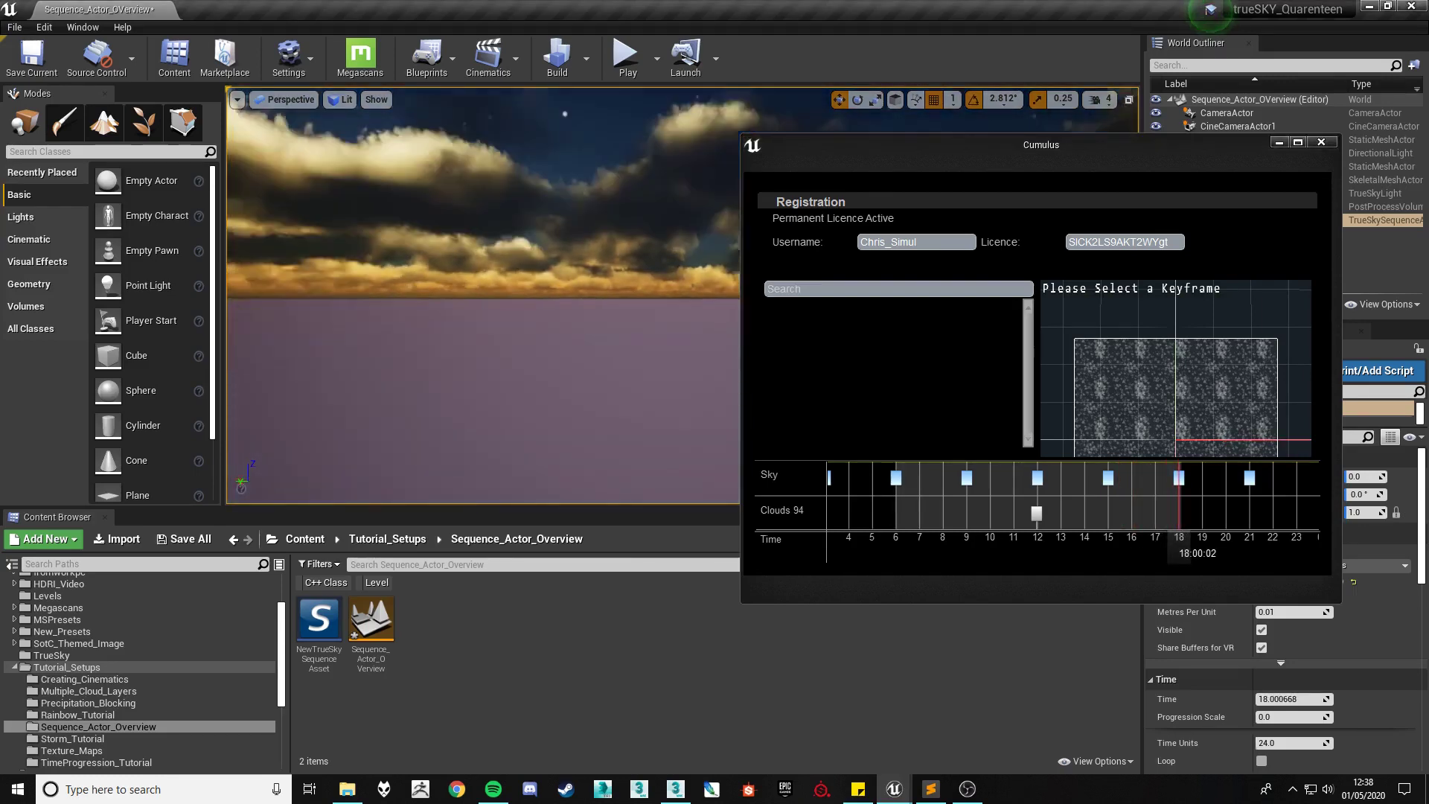
click(1321, 142)
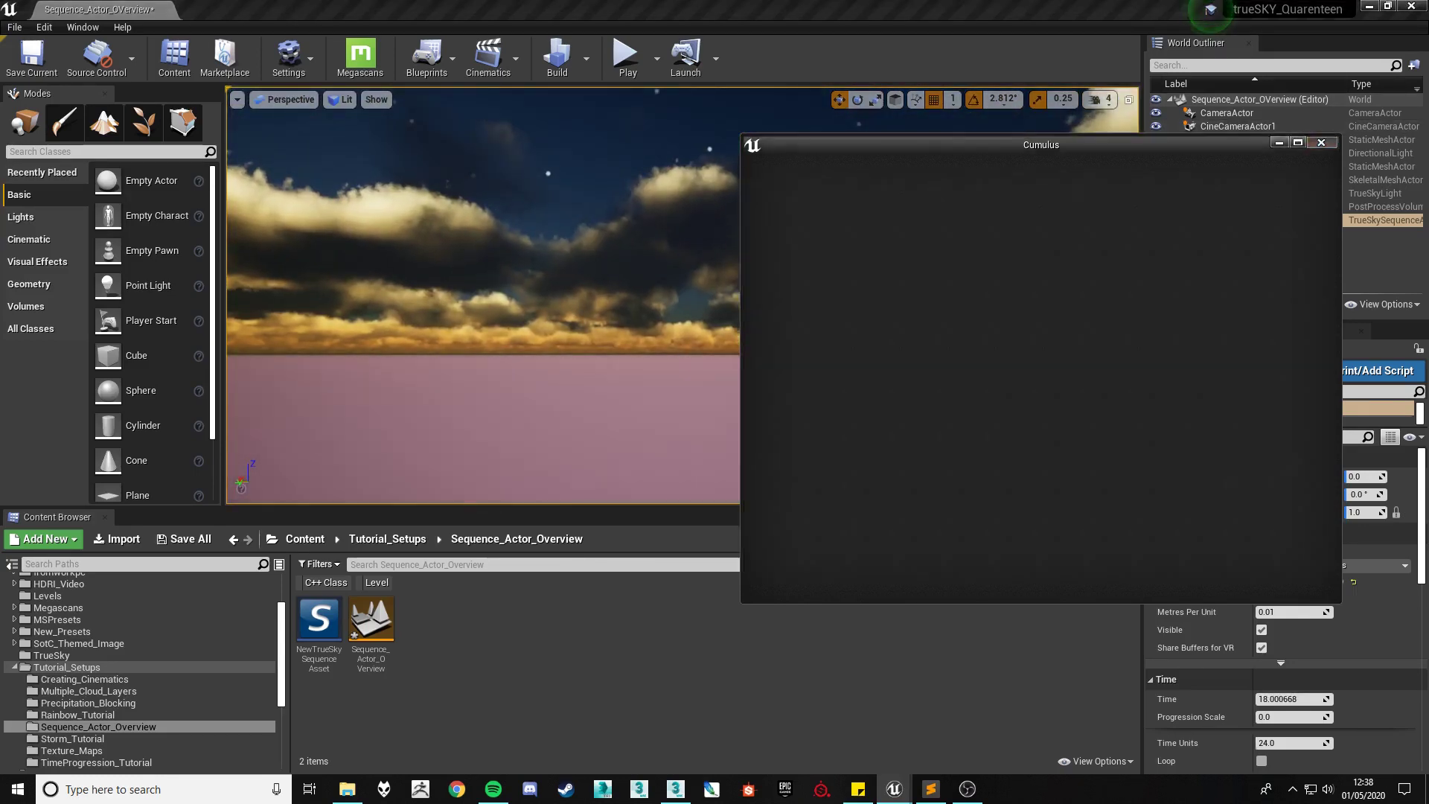
double_click(1281, 573)
drag(852, 565, 812, 566)
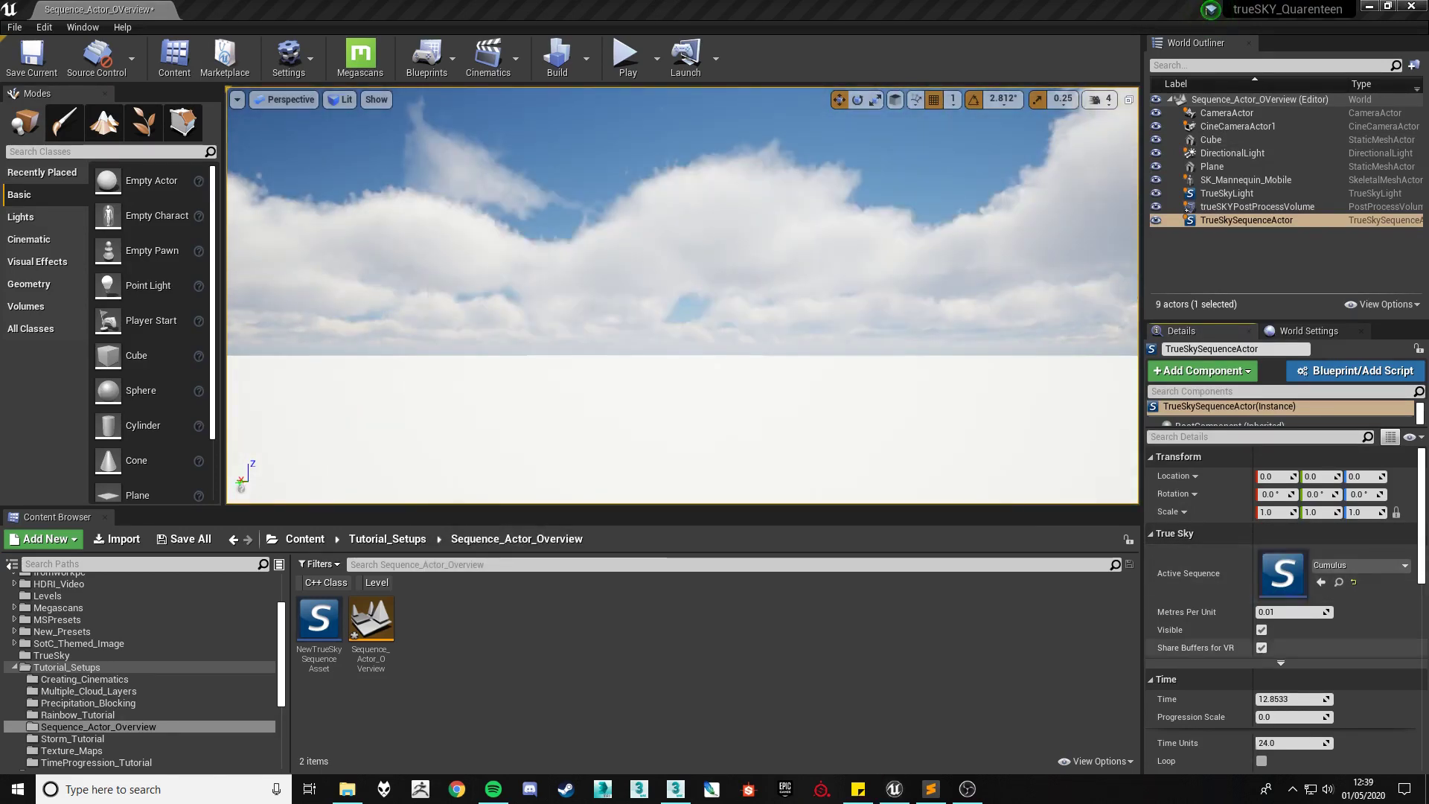
Step: Set the sequence actor's Time to about 2.52 and turn the view toward the Milky Way in the night sky
scroll(1286, 609, down, 10)
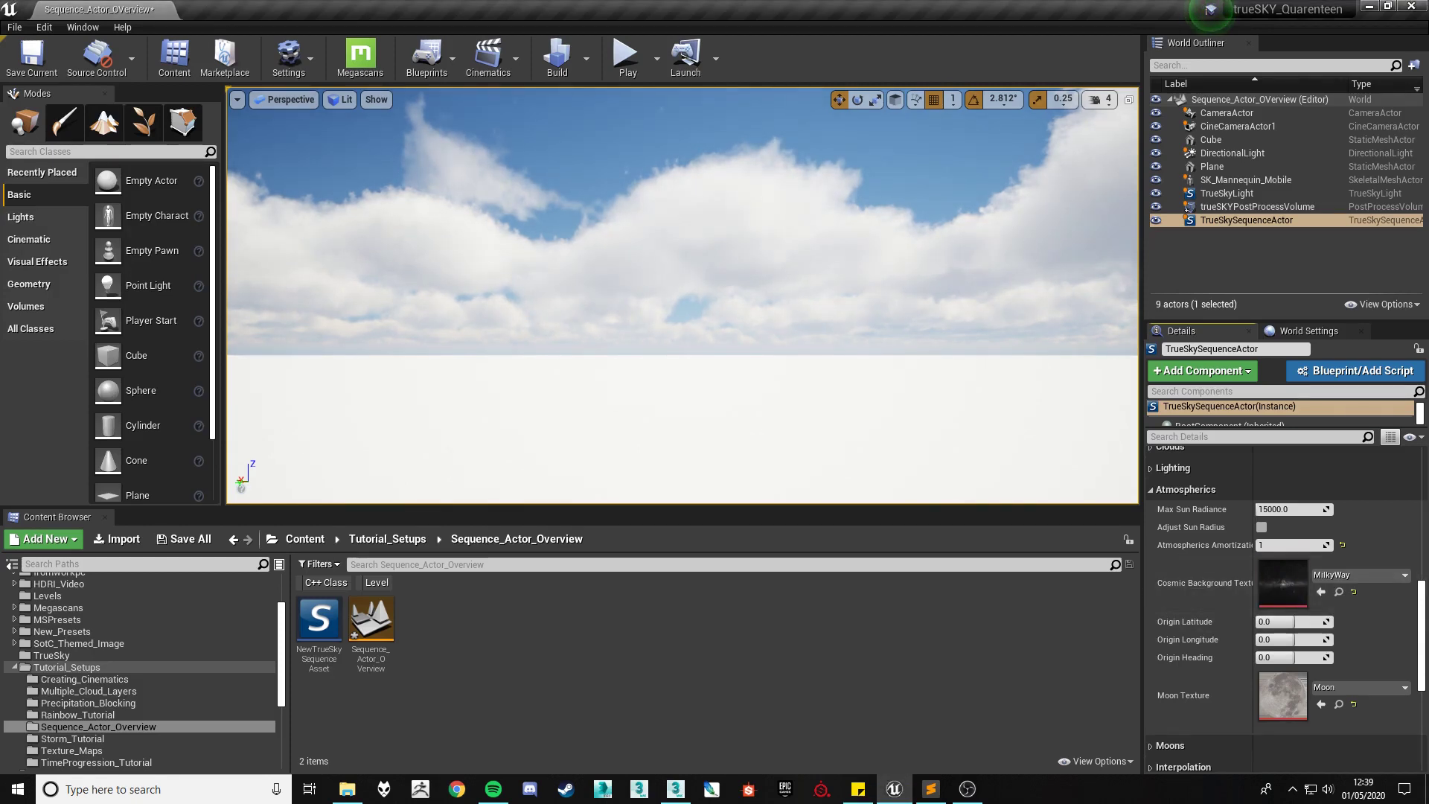
scroll(1265, 591, up, 10)
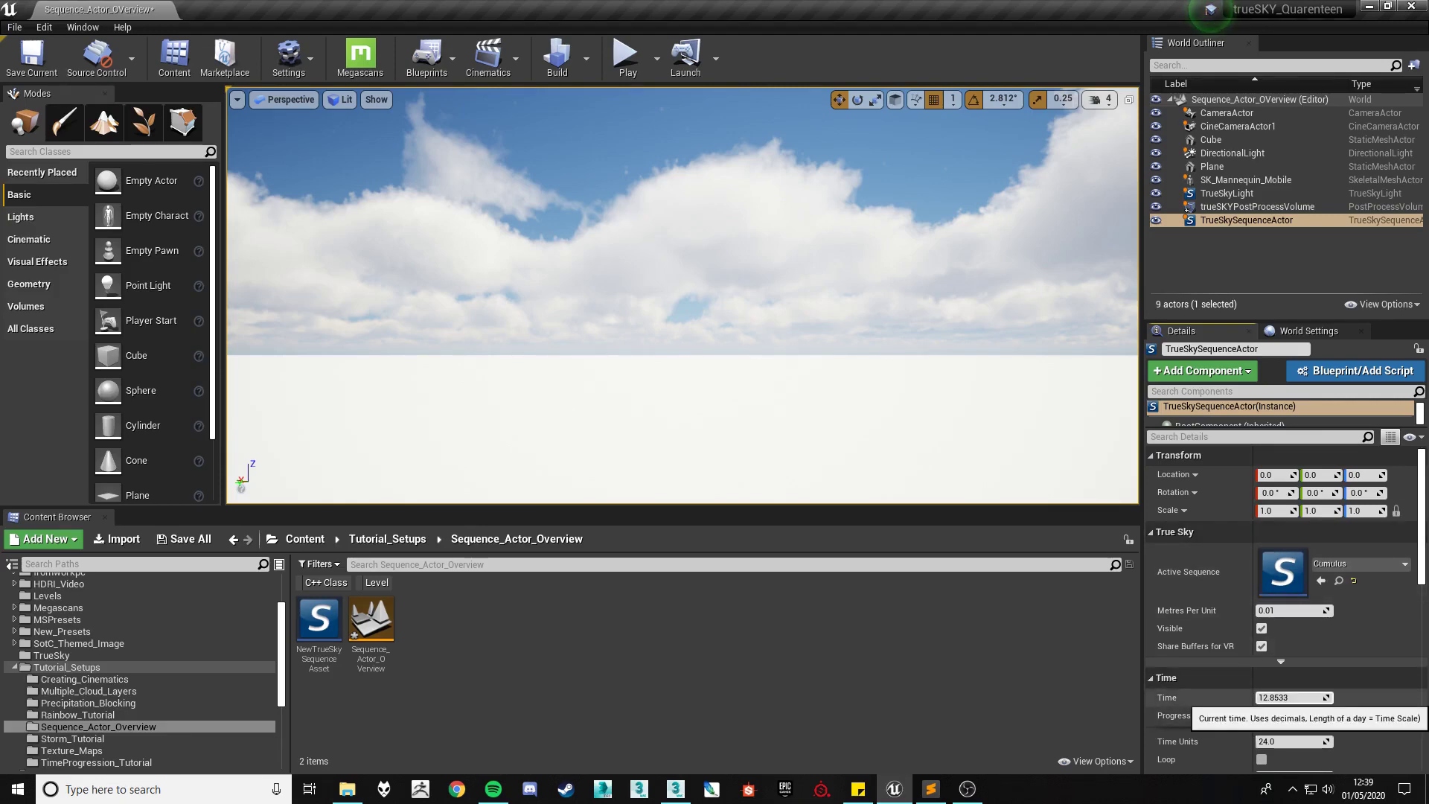
drag(1293, 697, 1274, 696)
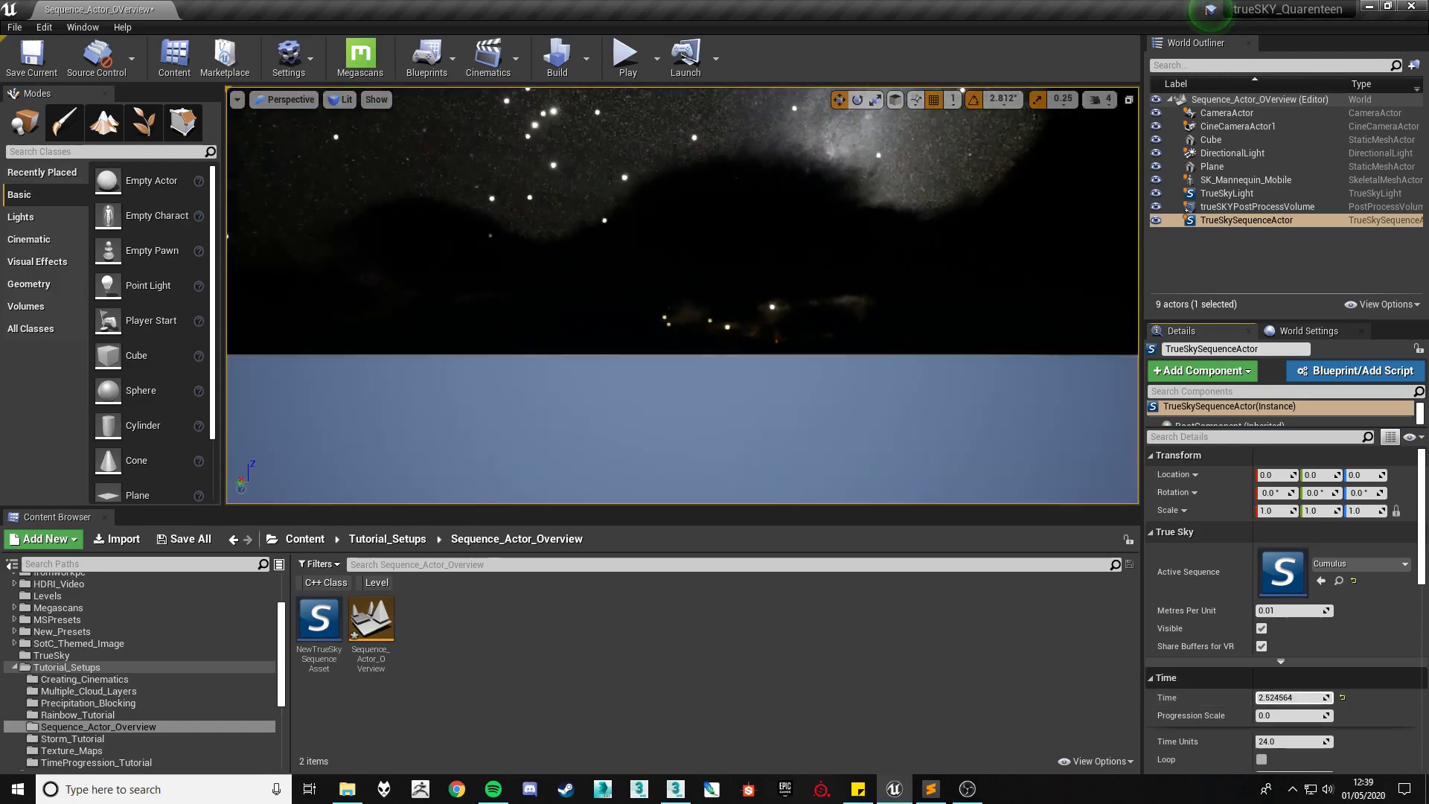
right_drag(682, 295, 864, 197)
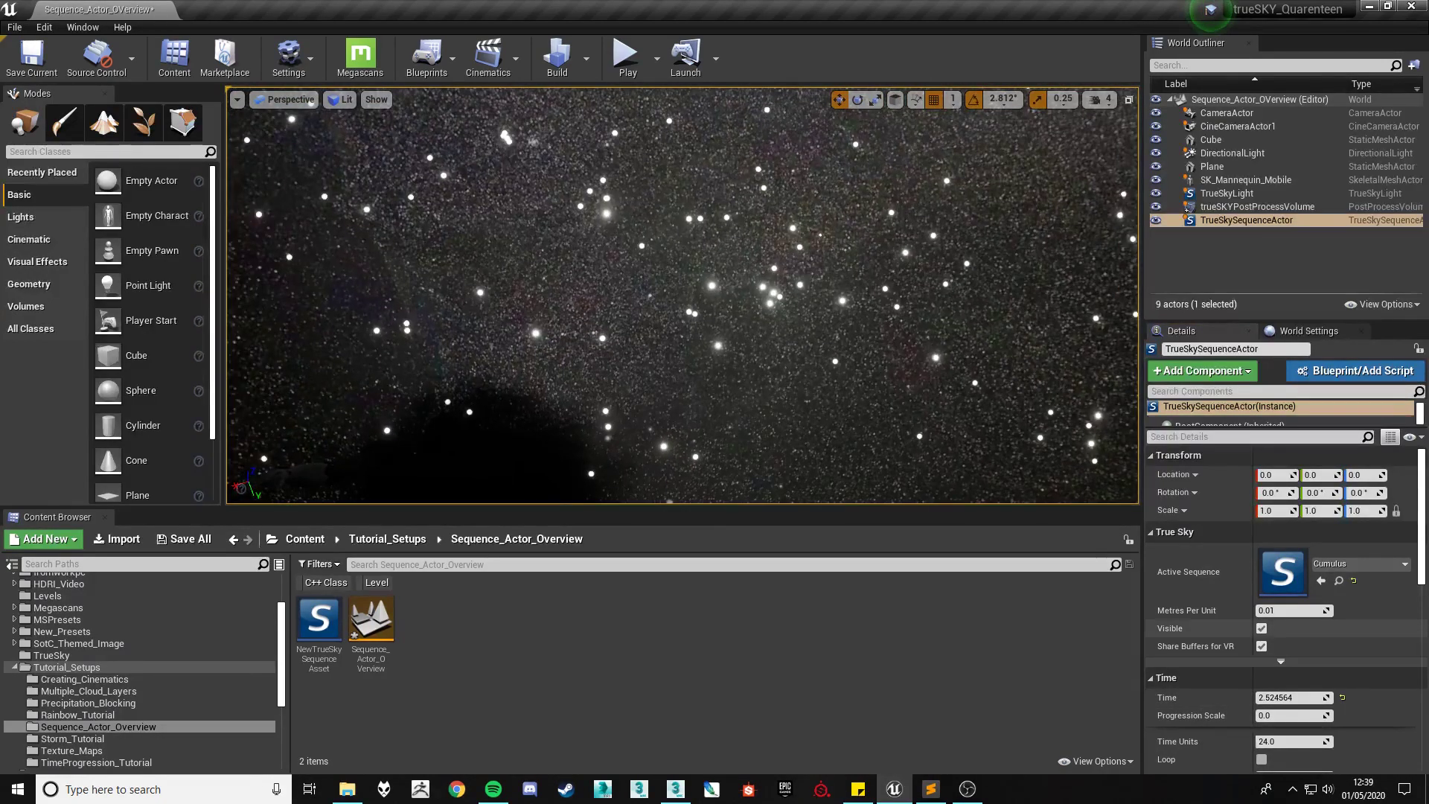
scroll(1280, 625, down, 6)
scroll(1280, 625, down, 7)
right_drag(682, 296, 818, 264)
Step: Clear the Cosmic Background Texture to None and reassign the MilkyWay texture to it
scroll(1280, 573, up, 3)
scroll(1280, 573, down, 4)
scroll(1280, 610, down, 1)
scroll(1280, 610, up, 5)
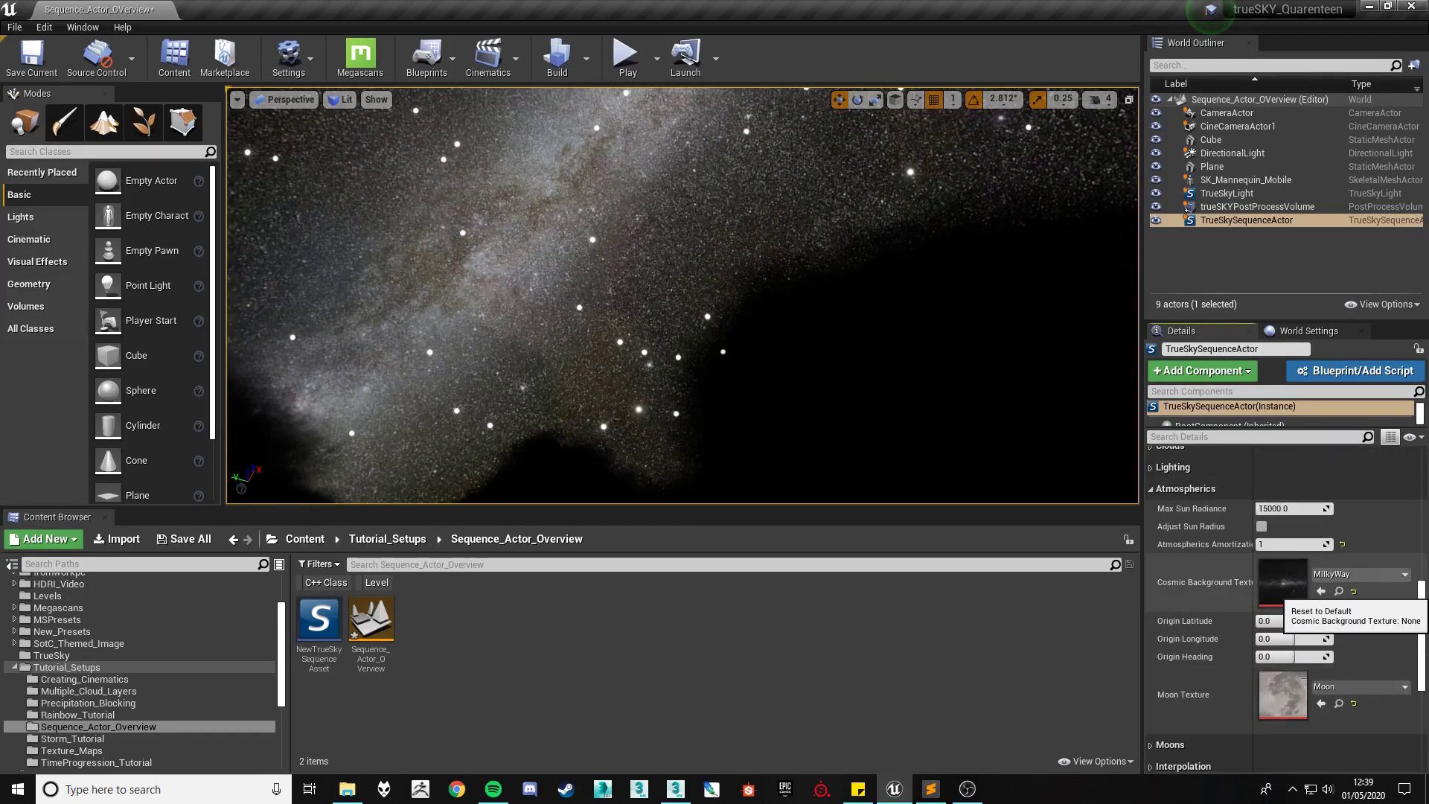
click(1321, 591)
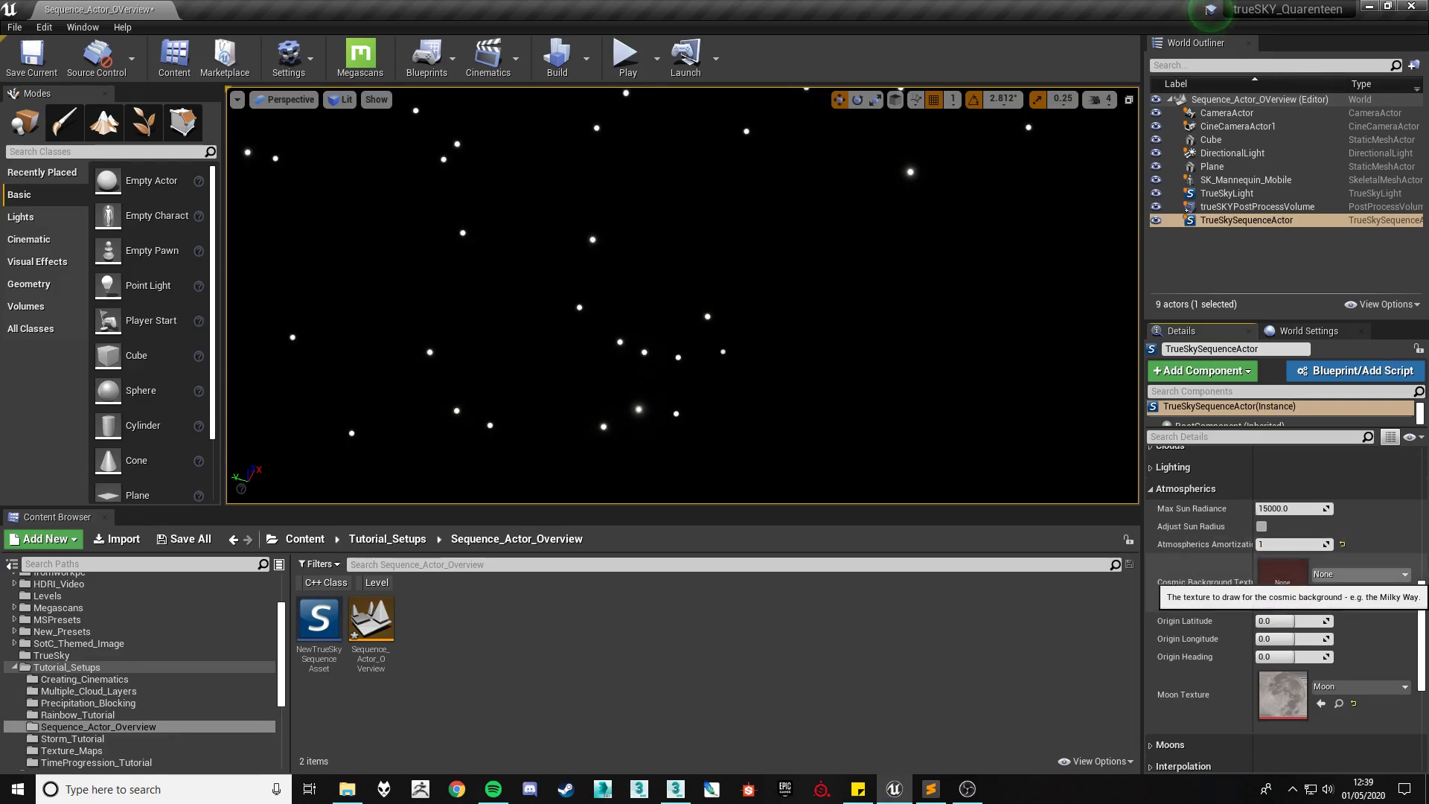
click(1359, 573)
text(milky)
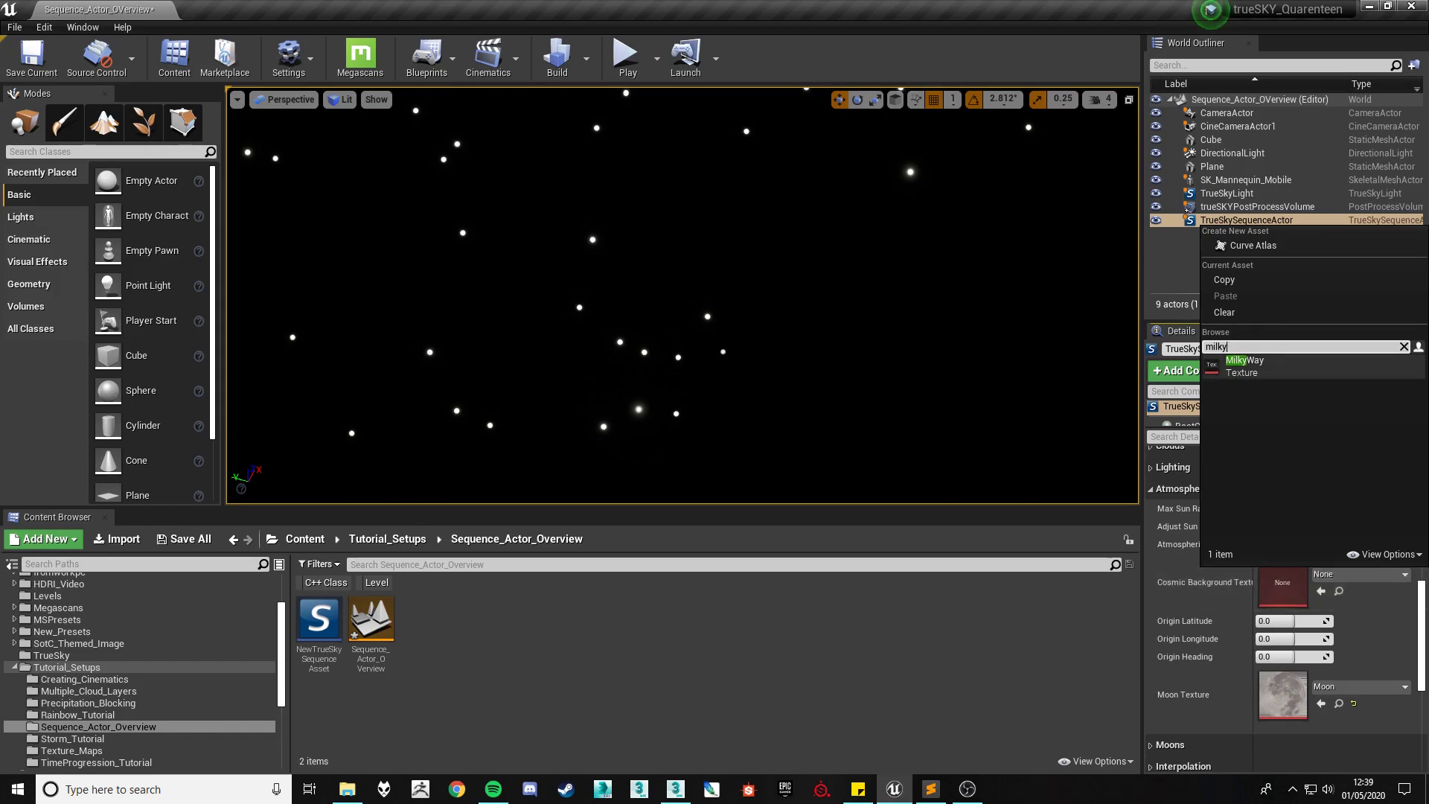
mouse_move(1239, 365)
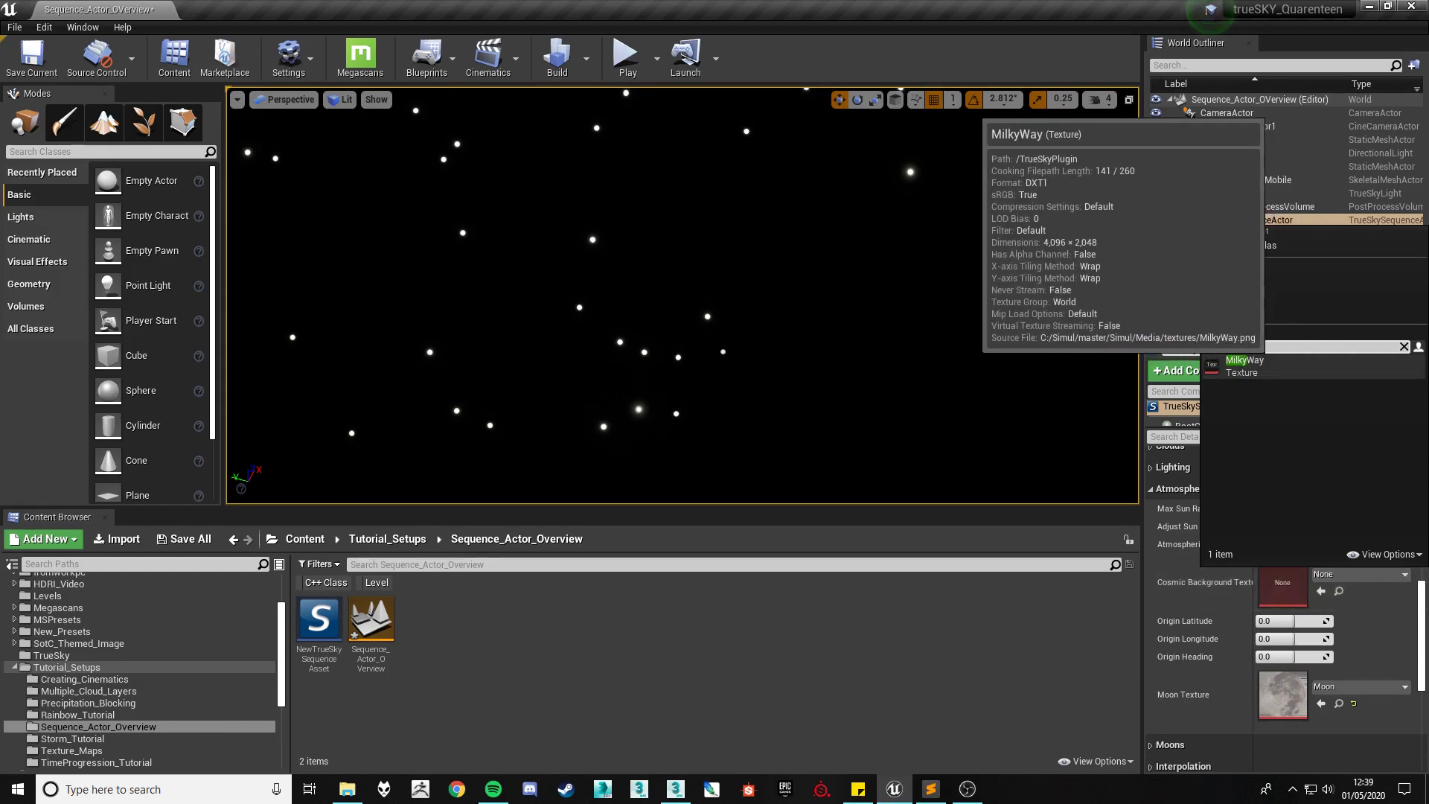
click(1239, 364)
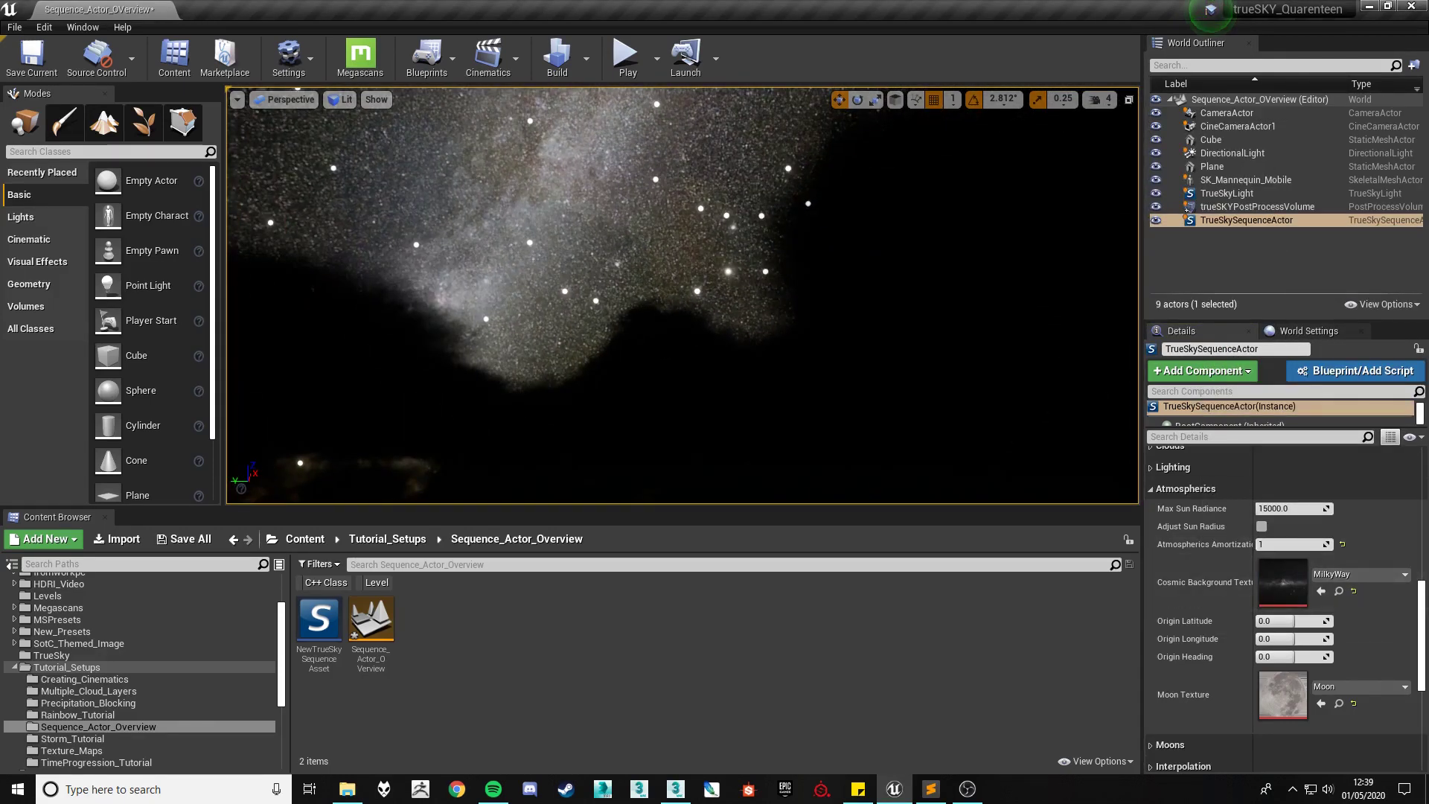
Step: Open the MilkyWay texture asset to inspect its image, and close it
scroll(1280, 625, up, 2)
double_click(1282, 630)
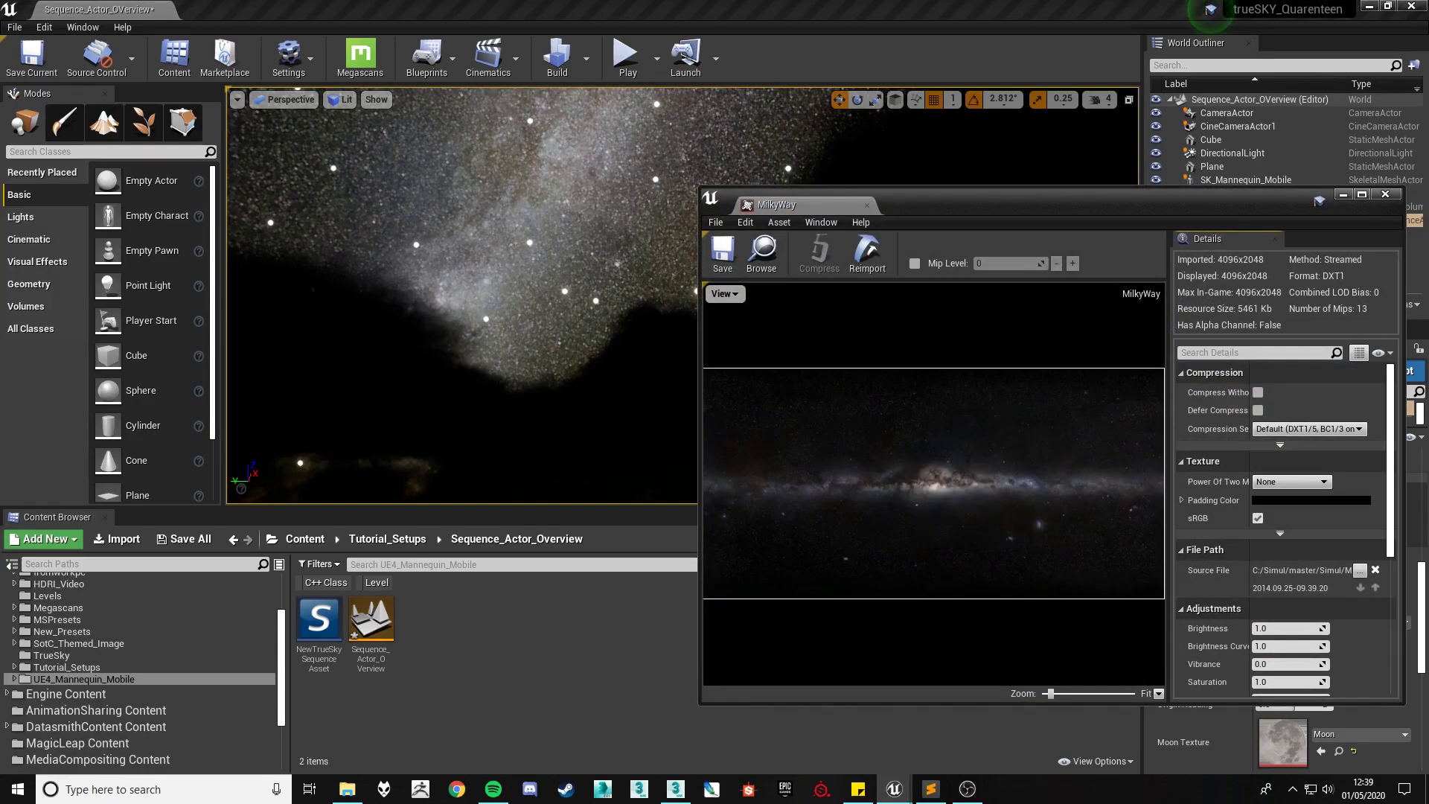
click(1385, 194)
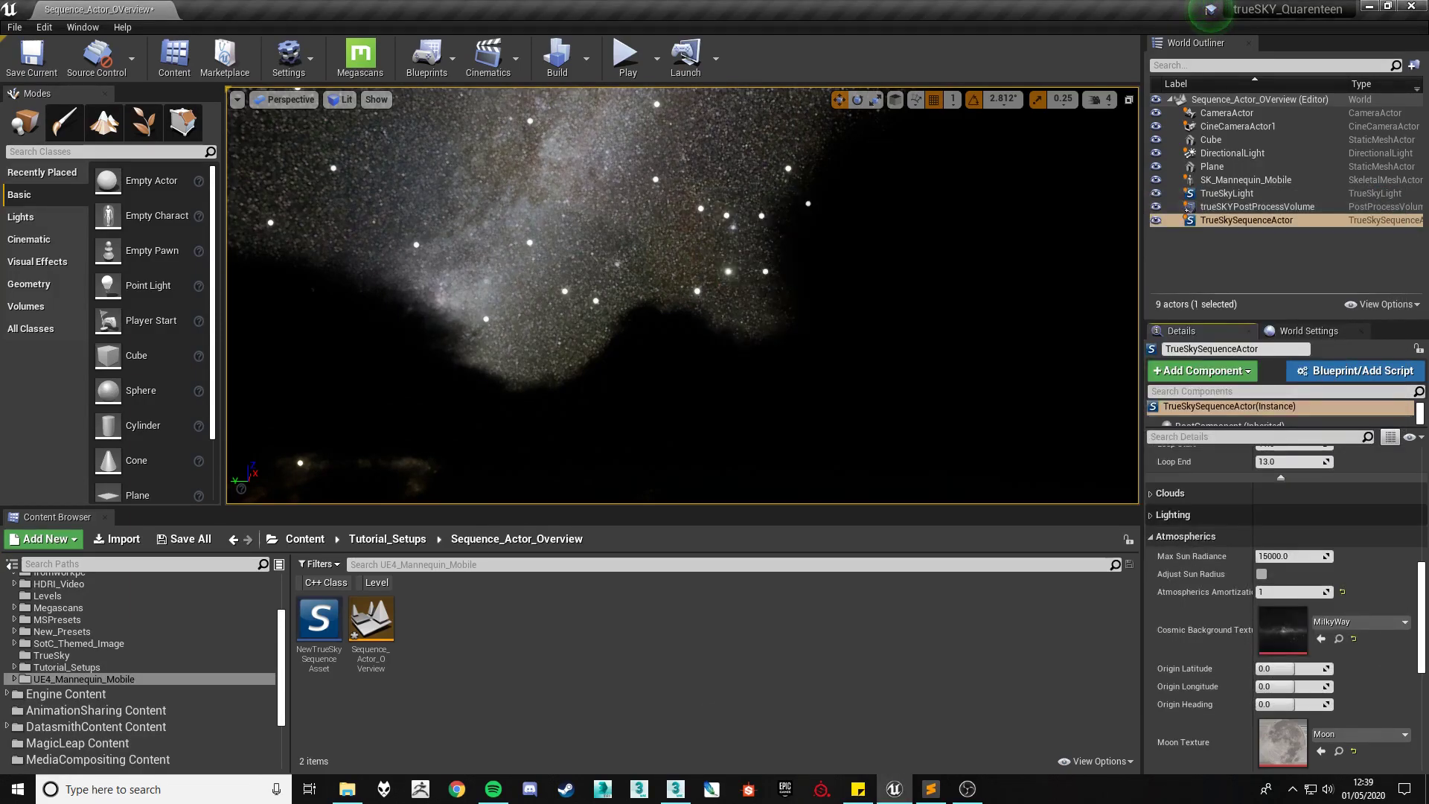
Step: Set the sequence actor's Time to about 8.98 and turn the view to the daytime sun
scroll(1280, 596, up, 10)
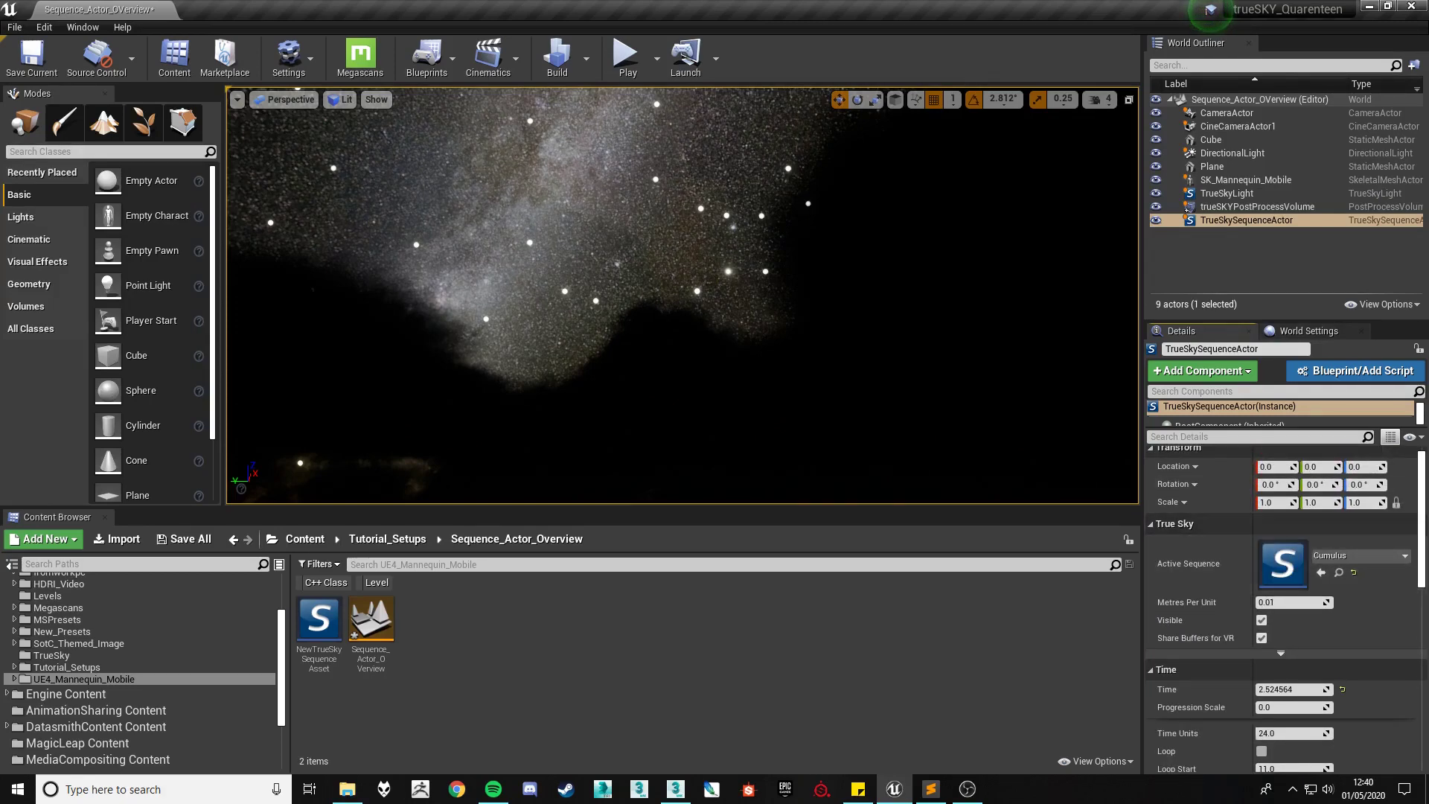
scroll(1282, 565, down, 8)
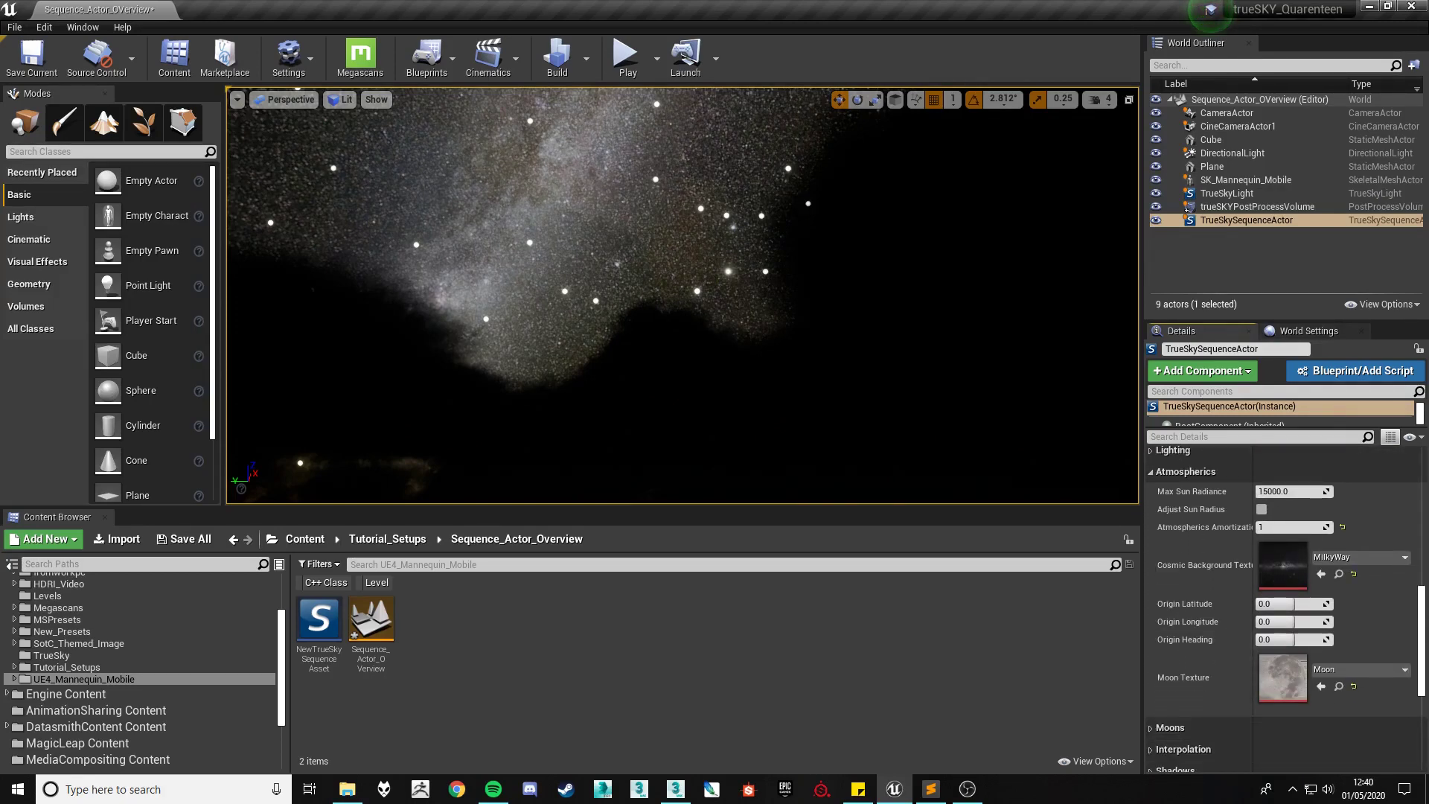
scroll(1280, 603, up, 8)
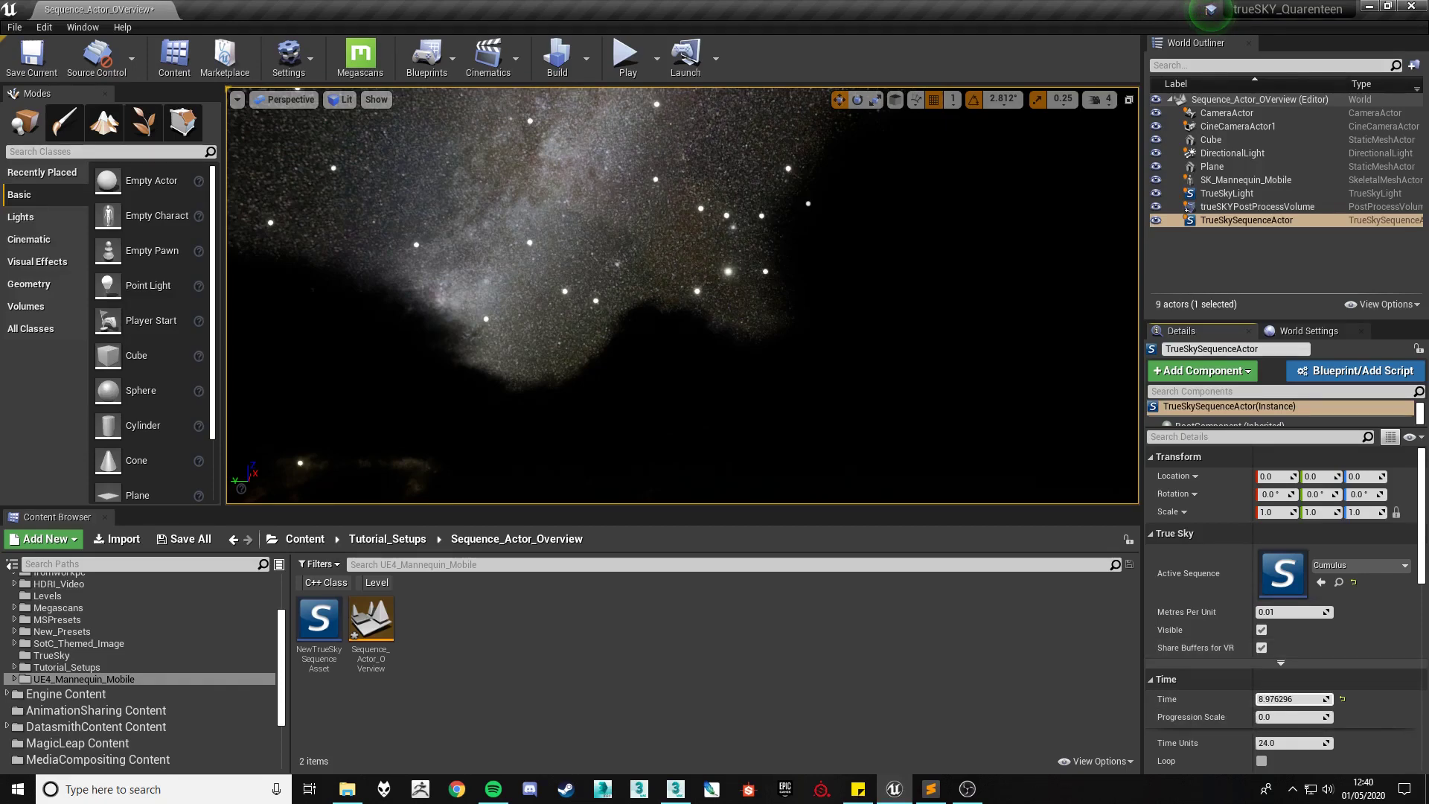
drag(1290, 699, 1266, 699)
right_drag(682, 295, 491, 271)
scroll(1286, 610, down, 10)
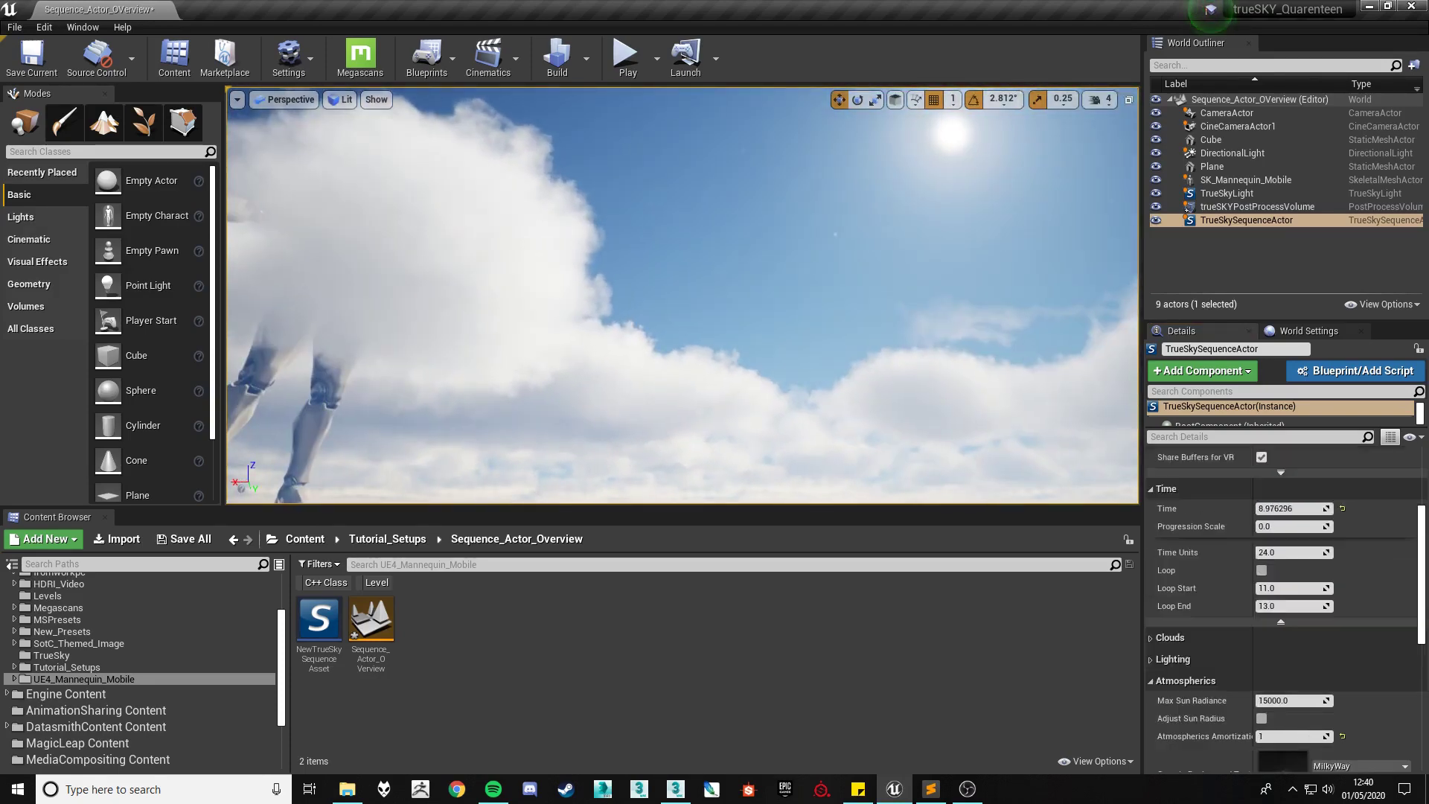
scroll(1286, 610, up, 10)
scroll(1286, 595, up, 1)
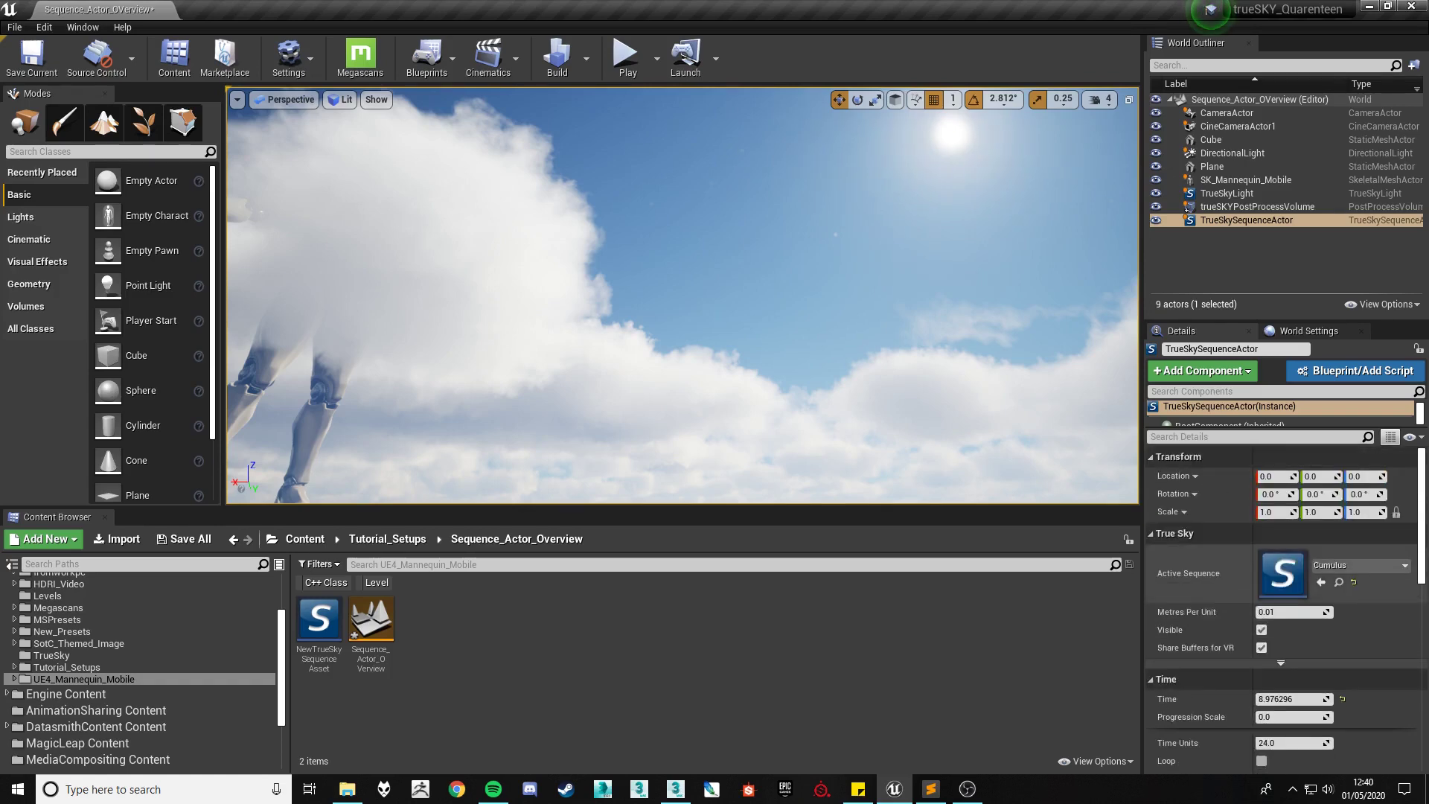
Step: Open the Cumulus sequence's globe view and set Origin Latitude to about 17.14 and Origin Longitude to about 54.86
double_click(1283, 573)
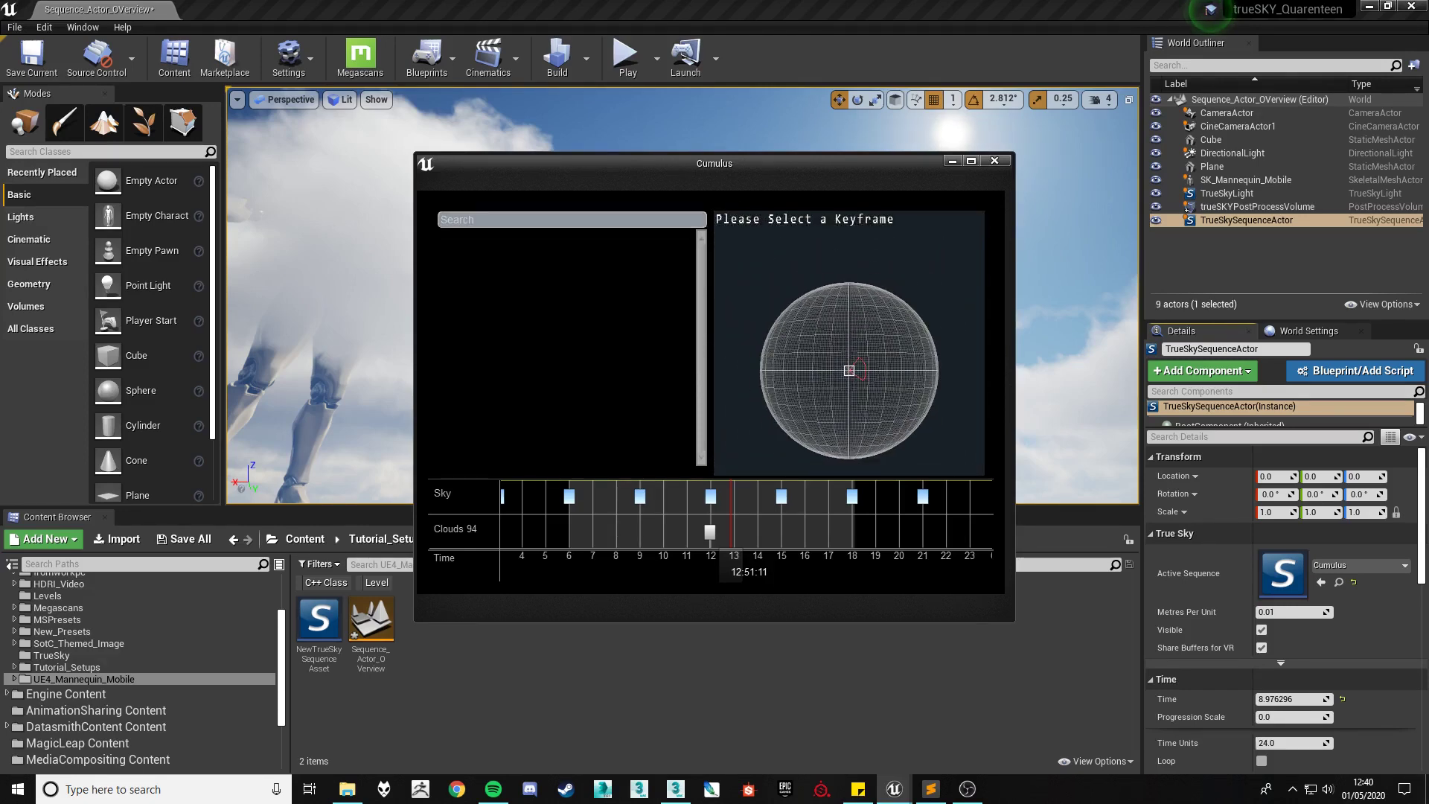
scroll(1284, 596, down, 10)
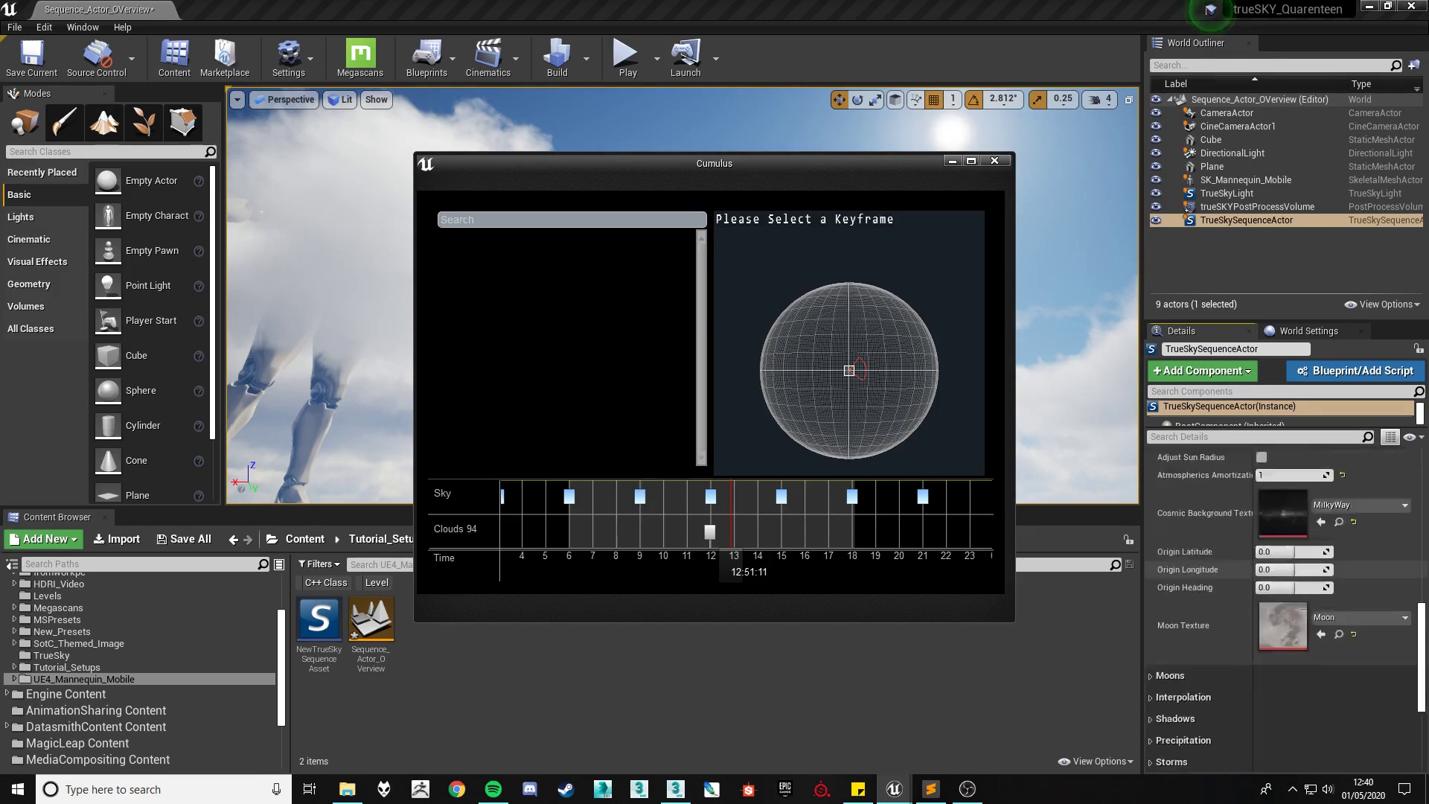
scroll(1284, 596, down, 4)
scroll(1284, 595, up, 4)
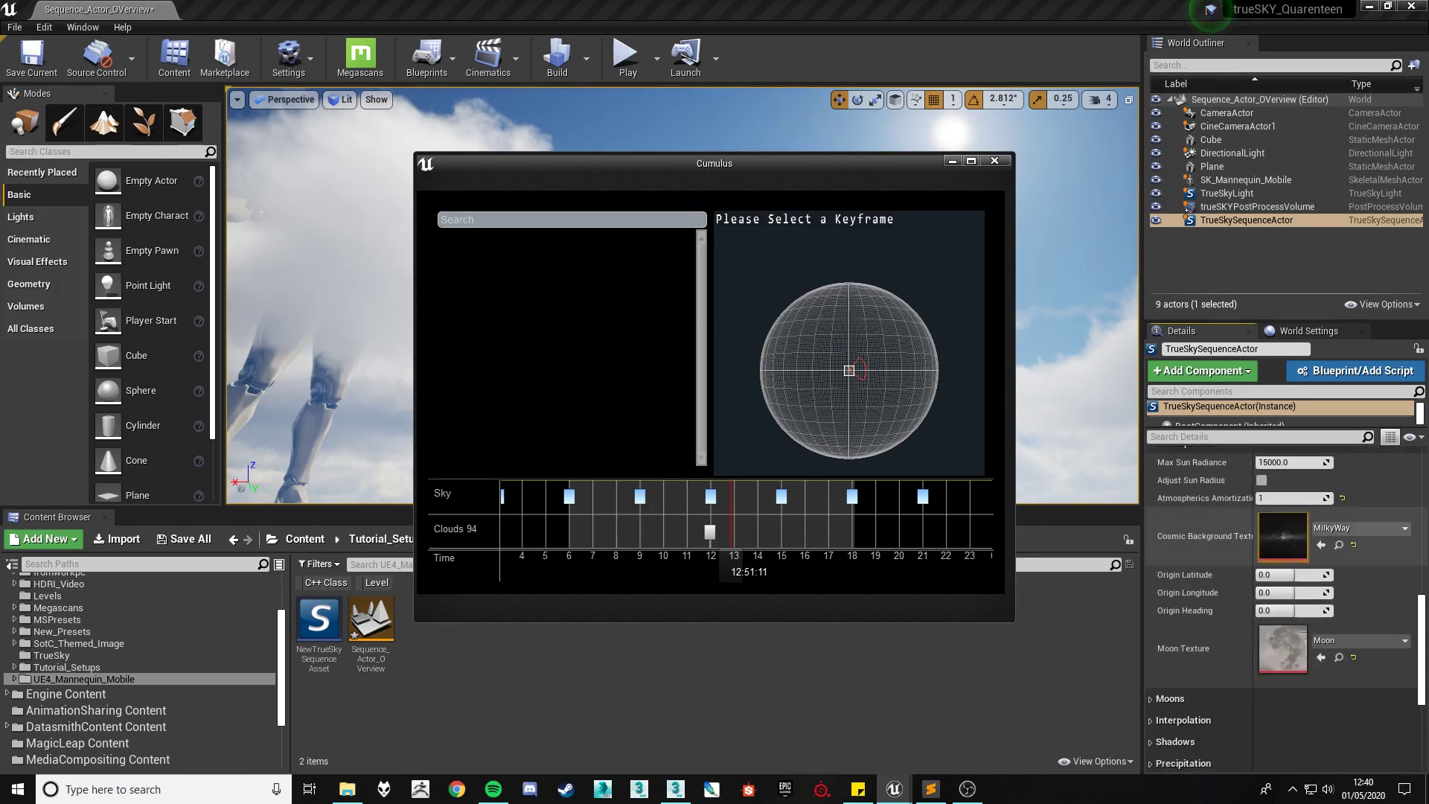
scroll(849, 343, up, 4)
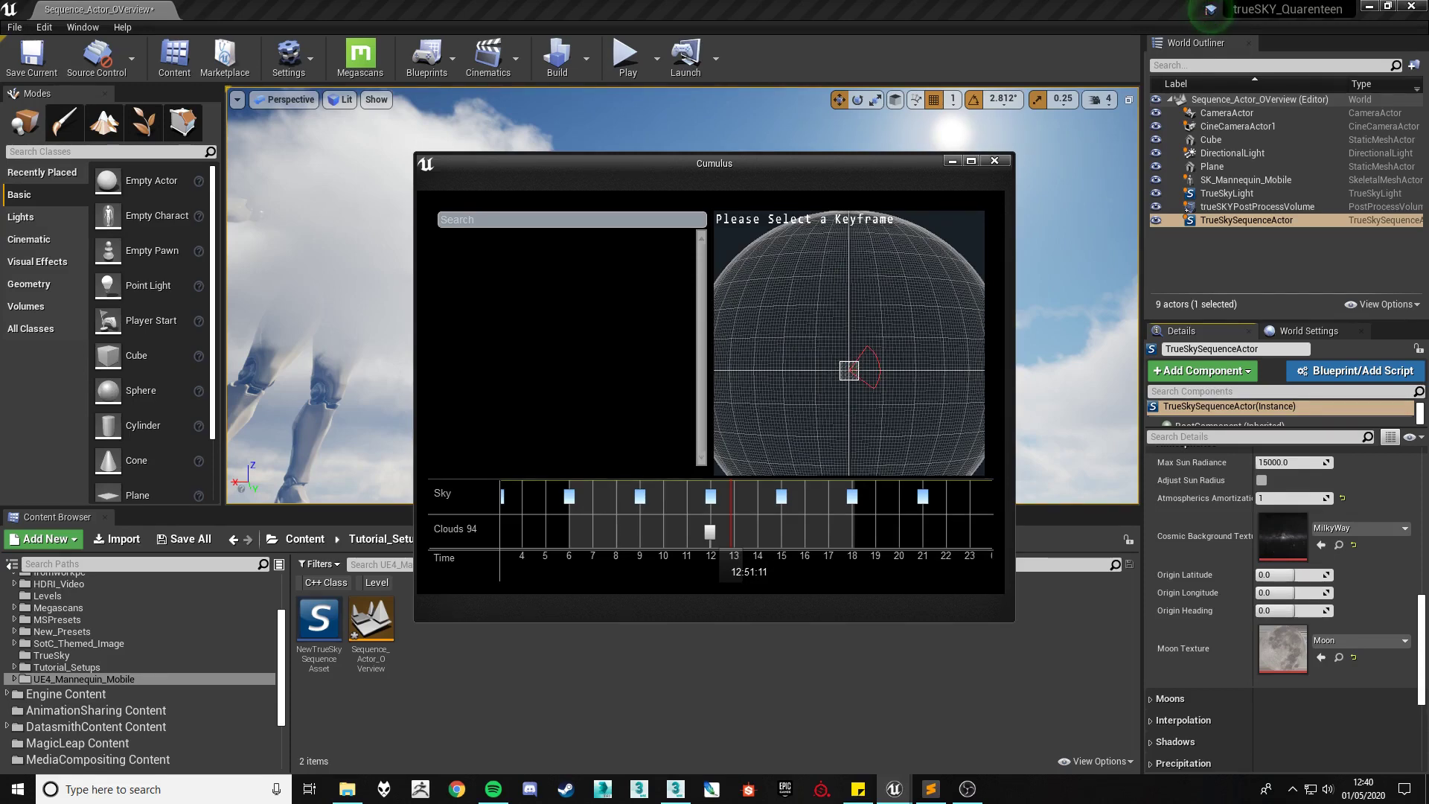
drag(1294, 574, 1302, 574)
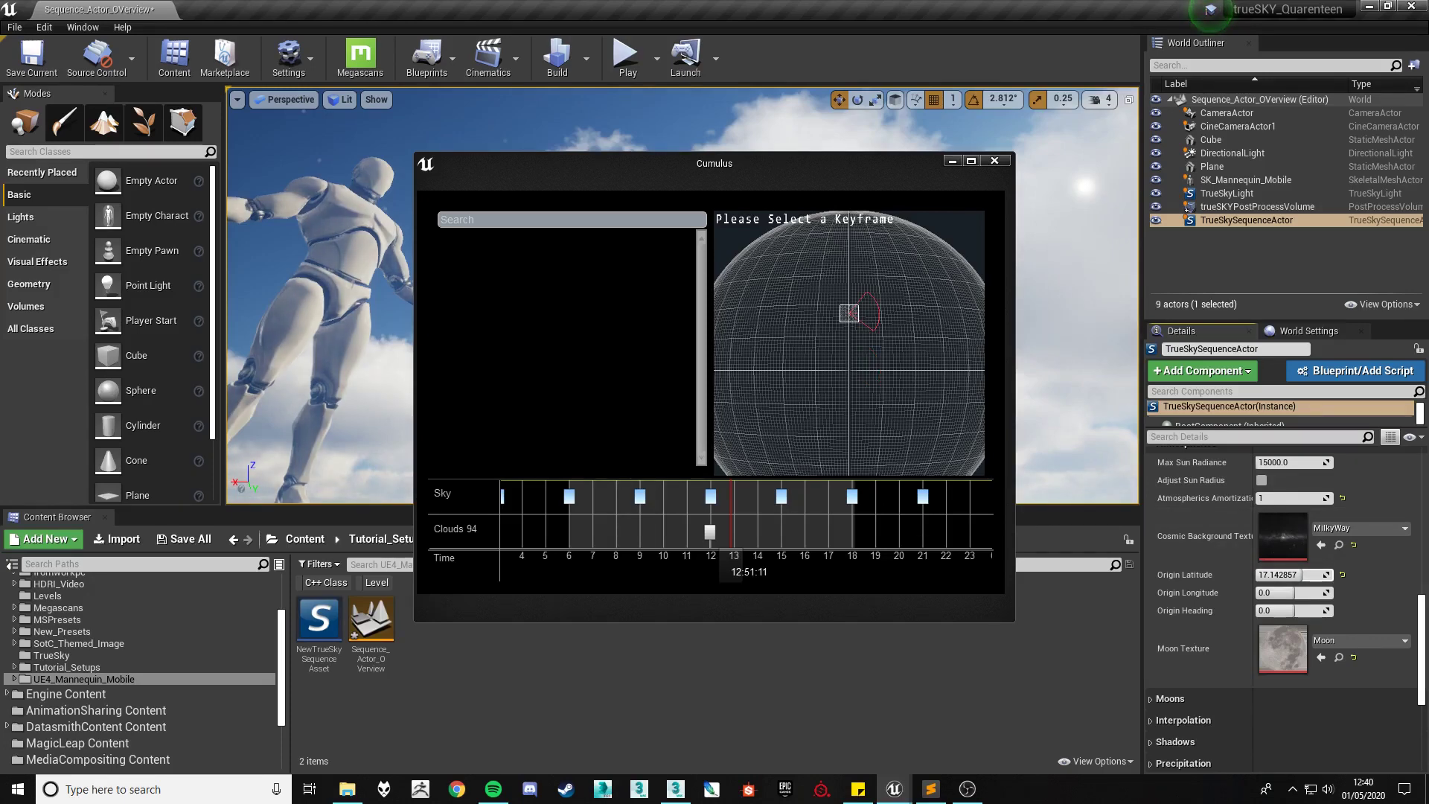
drag(1292, 593, 1328, 593)
drag(848, 370, 782, 390)
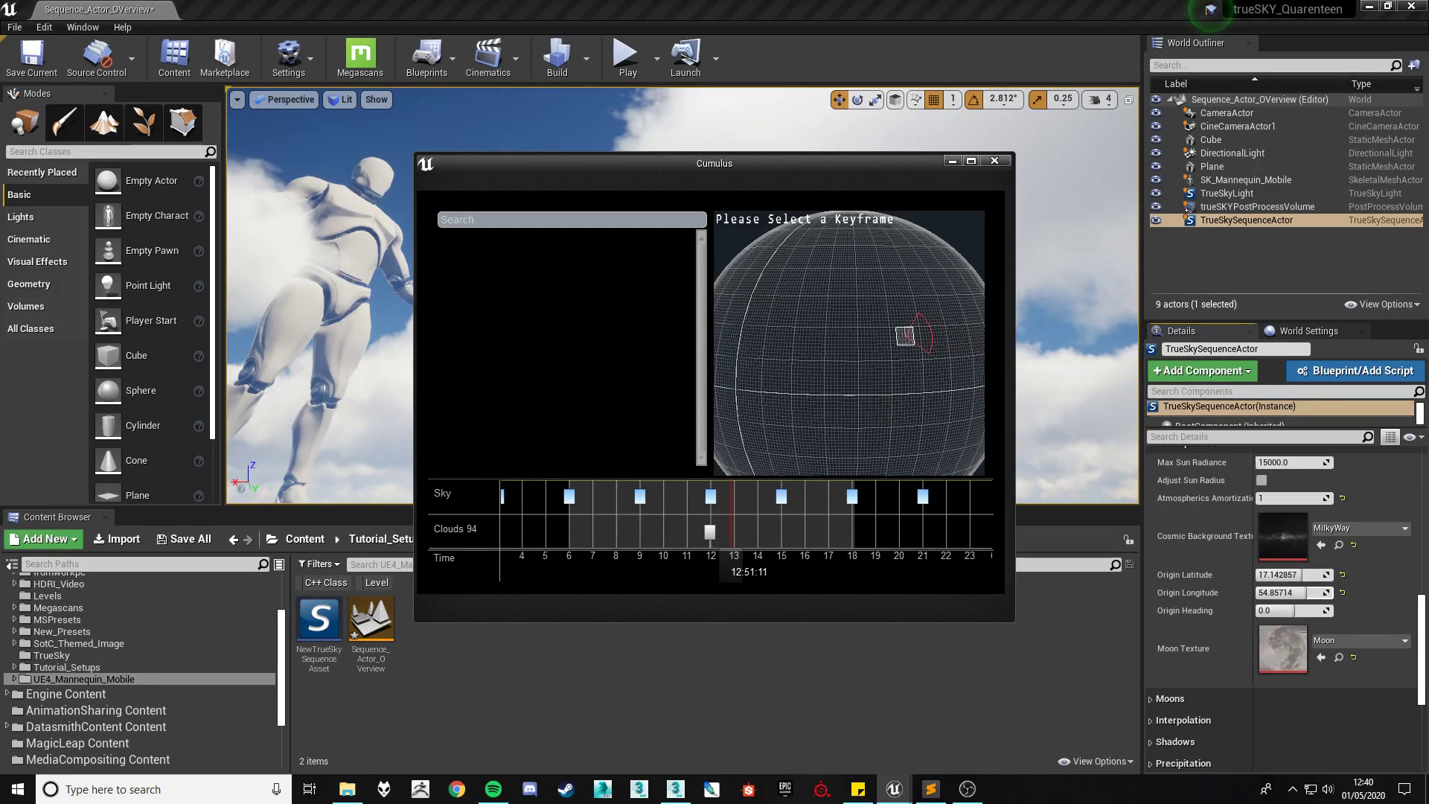
Step: Move the Cumulus window off the viewport, raise the camera speed to 7, and fly the camera above the clouds to view the sun
drag(863, 164, 1210, 279)
right_drag(521, 297, 343, 320)
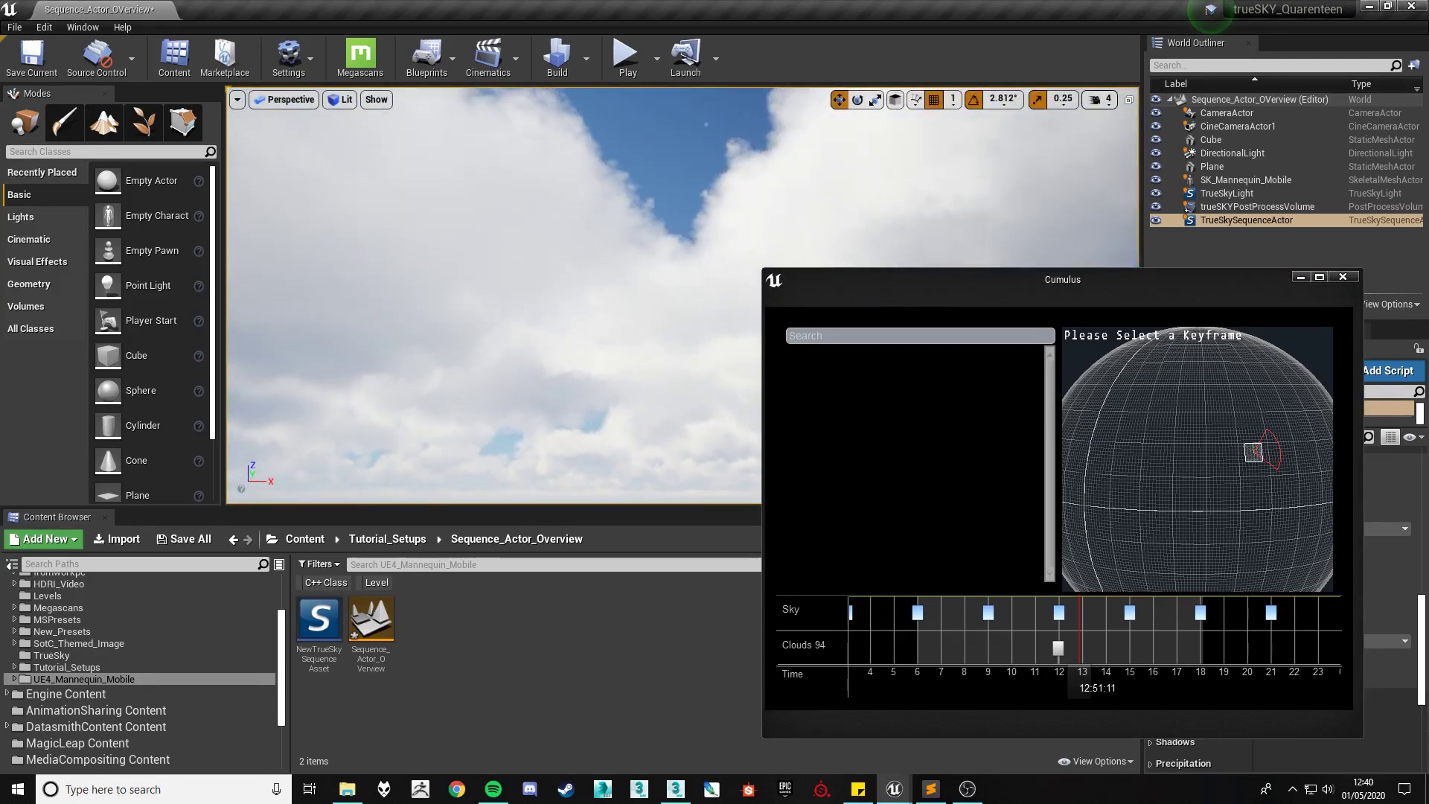
click(1098, 98)
right_drag(714, 224, 707, 230)
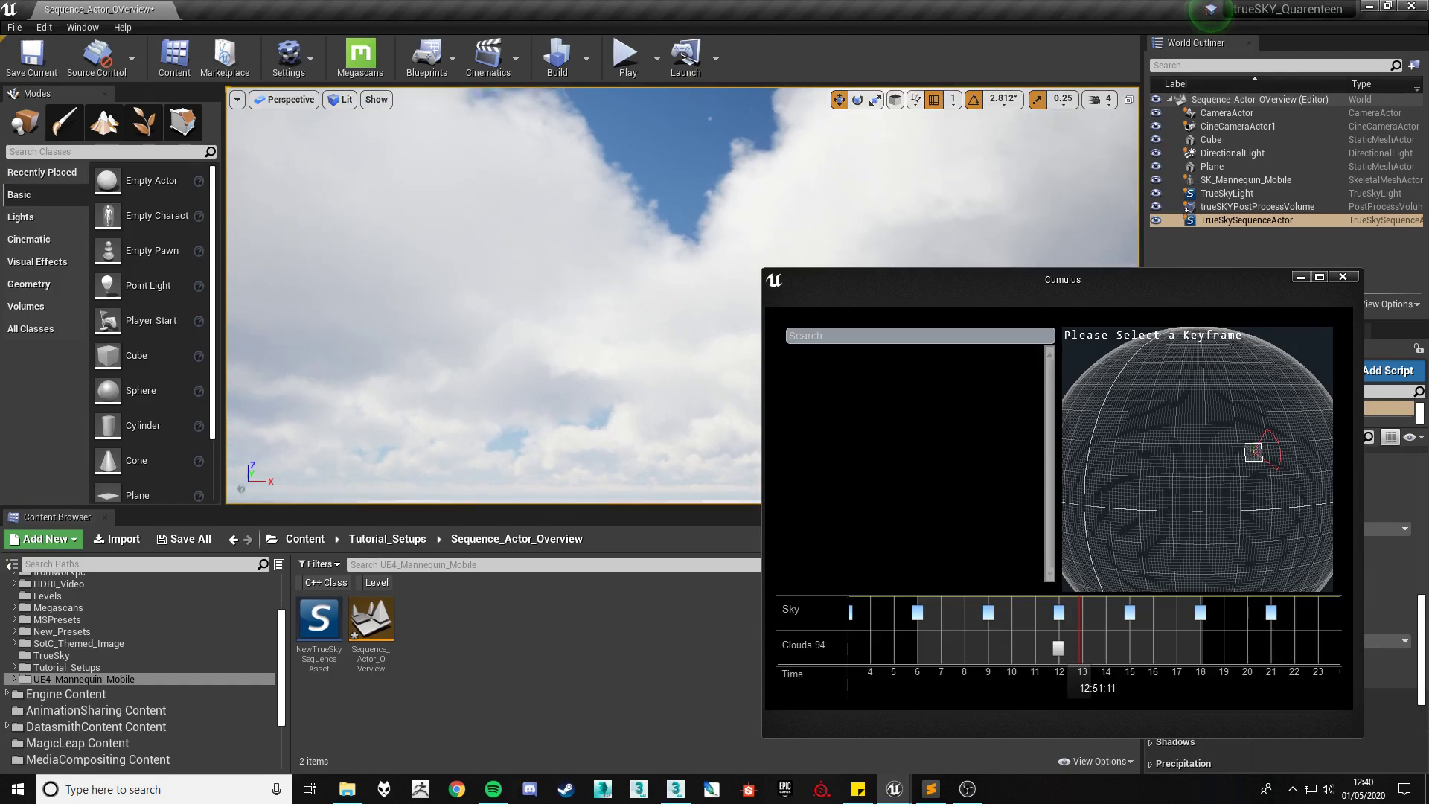
click(1100, 99)
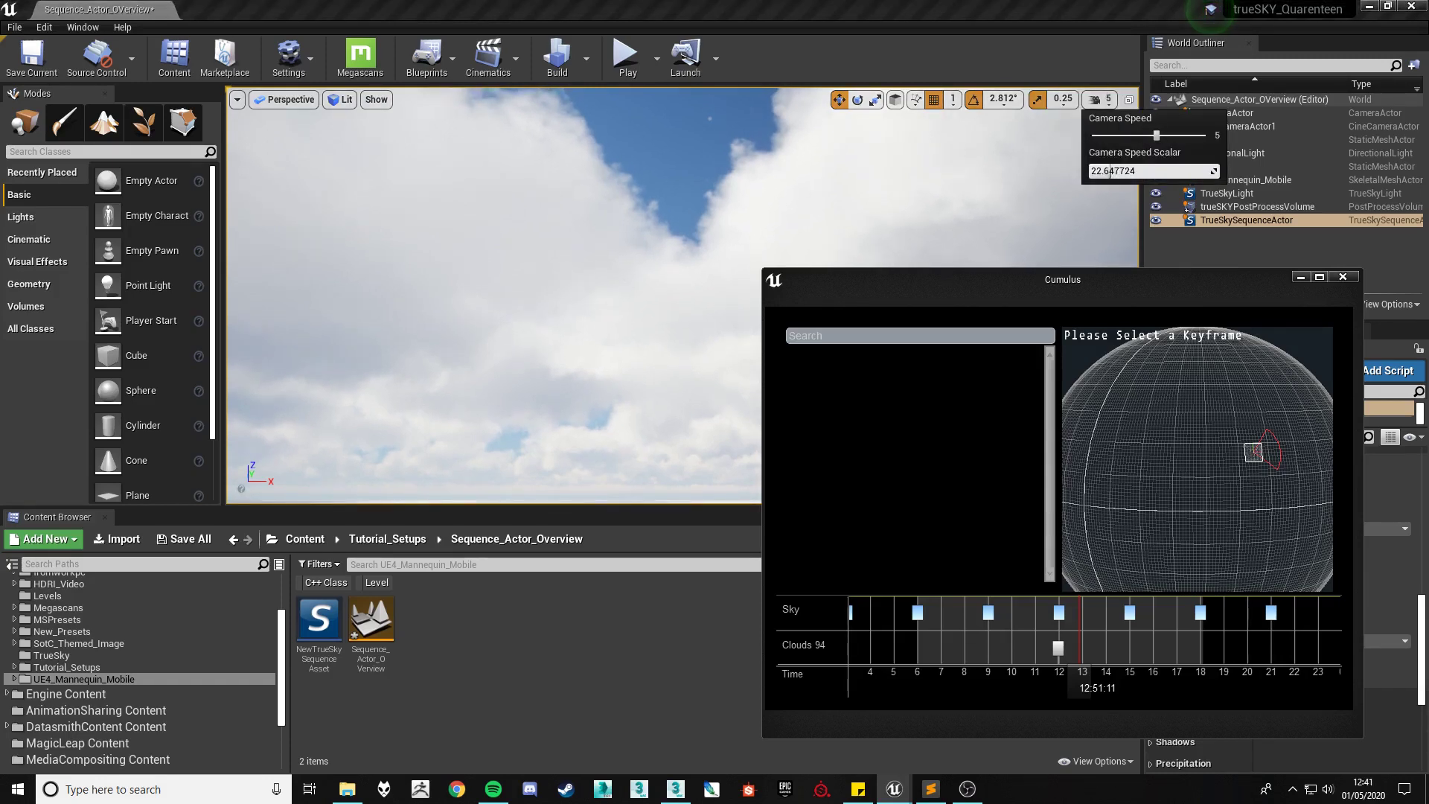
right_drag(566, 298, 521, 163)
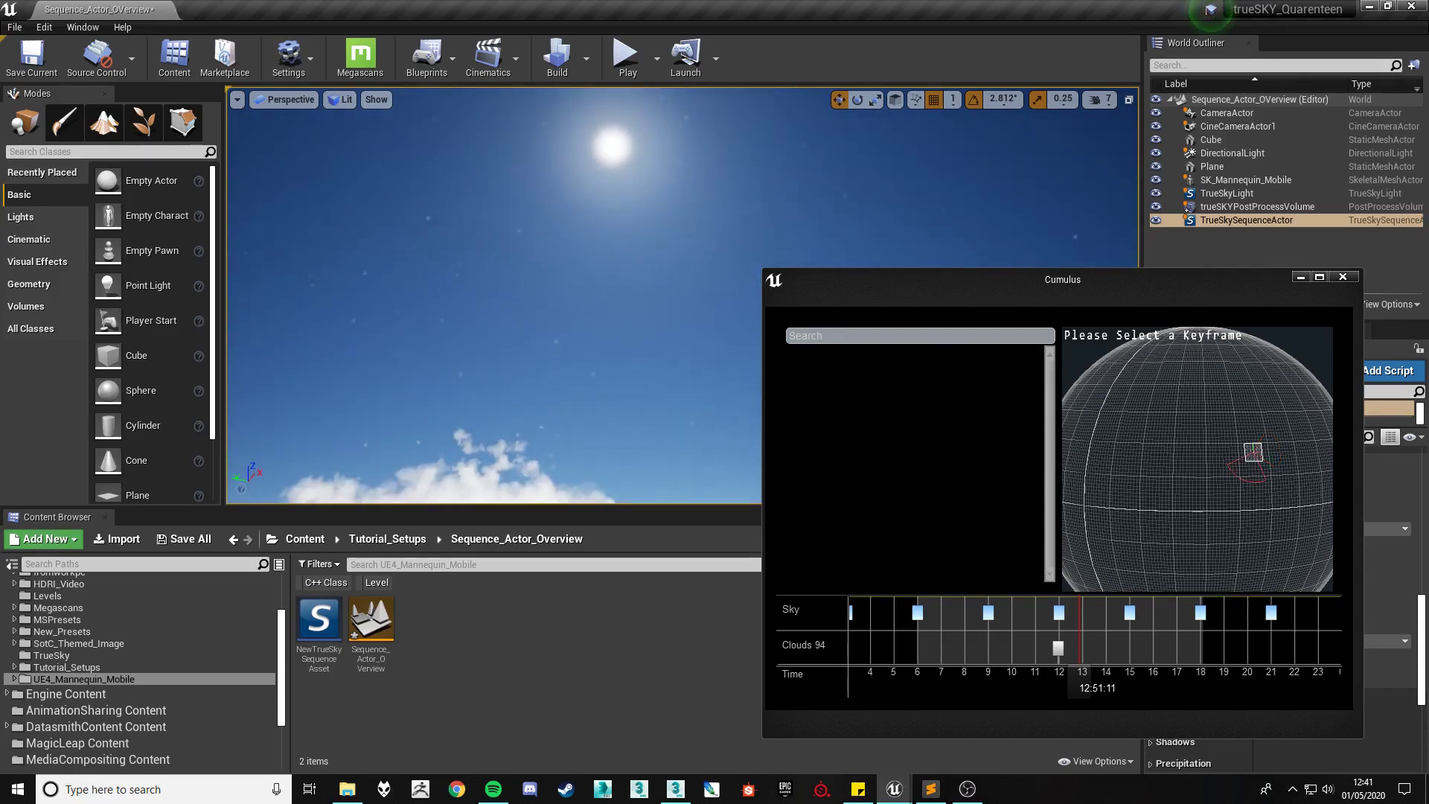
Step: Scrub the Cumulus sequence's timeline to about 09:53 while watching the sun's position, and close the sequence window
mouse_move(1079, 681)
mouse_down()
mouse_move(1131, 681)
mouse_move(876, 674)
mouse_move(1086, 673)
mouse_move(1010, 673)
mouse_up()
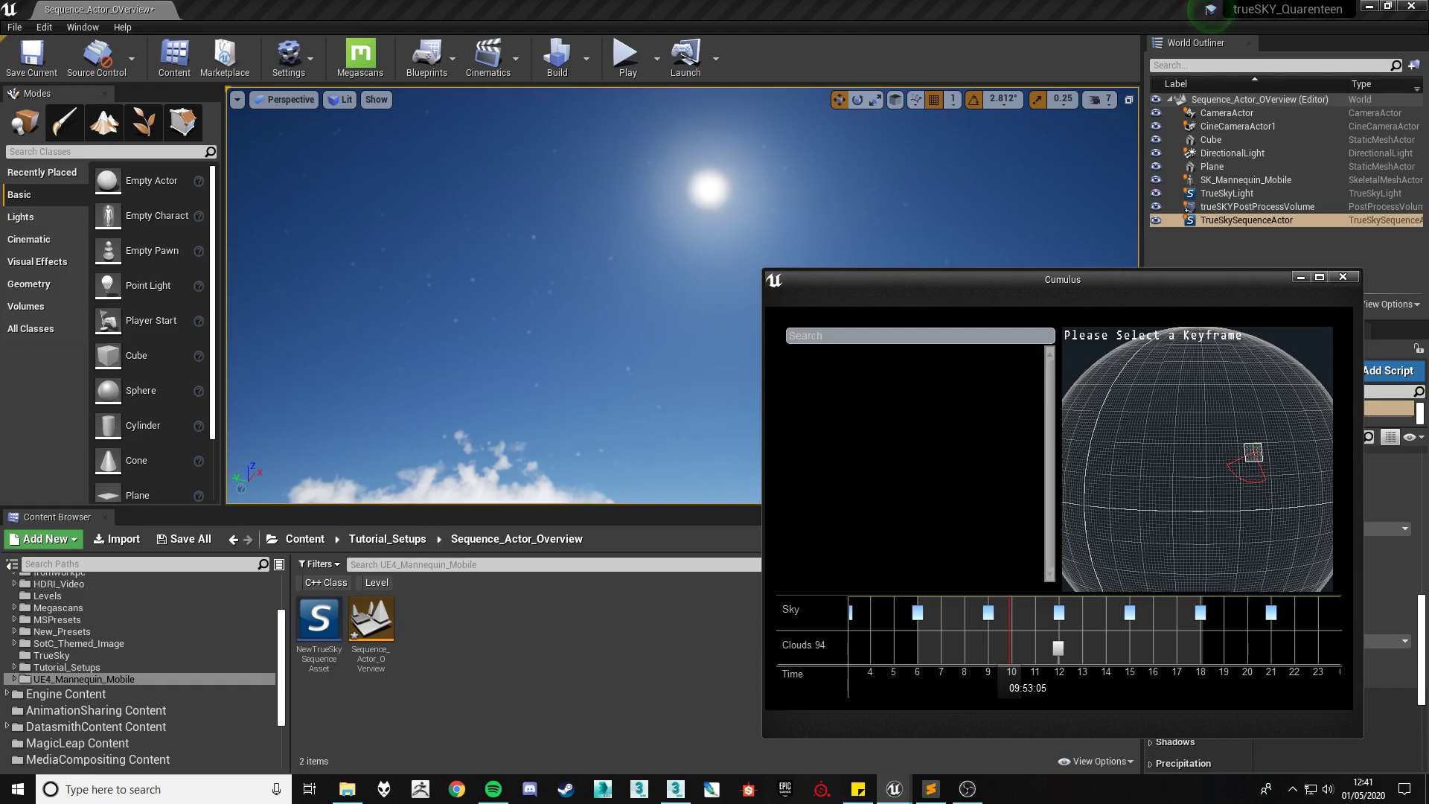
drag(1213, 283, 1027, 286)
click(1157, 278)
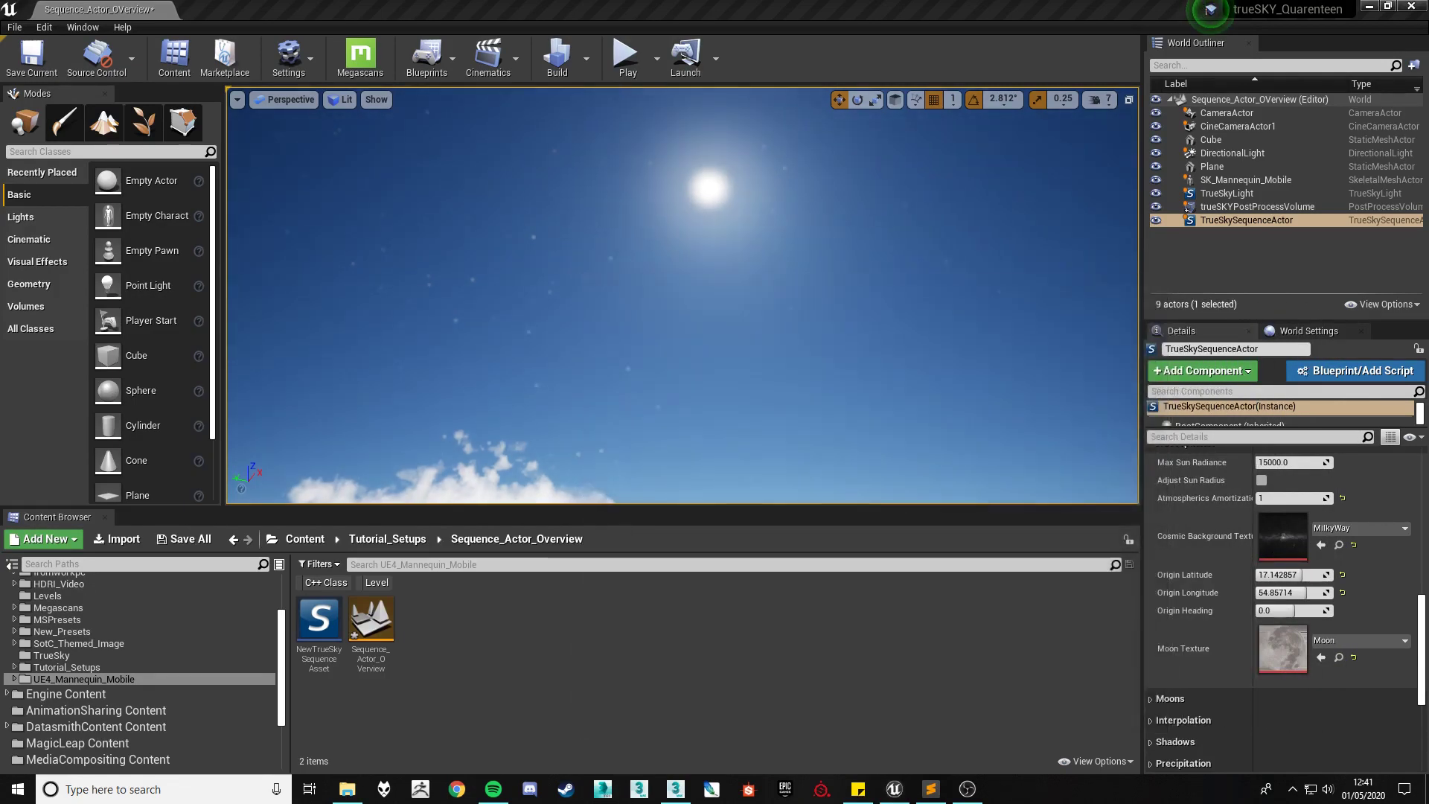
Step: Scrub the Cumulus sequence's timeline to a time of about 11.56, close the sequence window, and view the sun over the clouds
right_drag(681, 294, 645, 416)
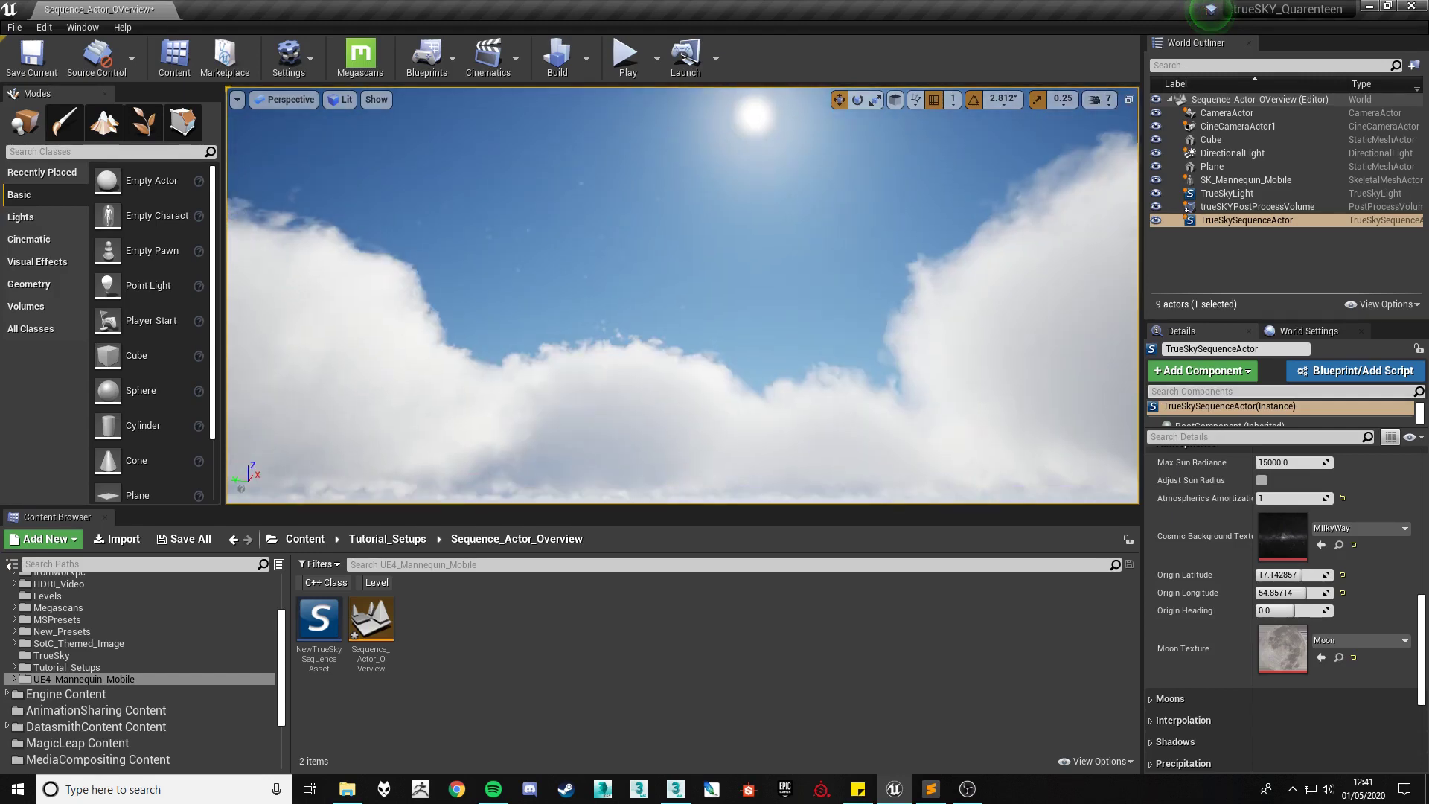
scroll(1286, 608, up, 10)
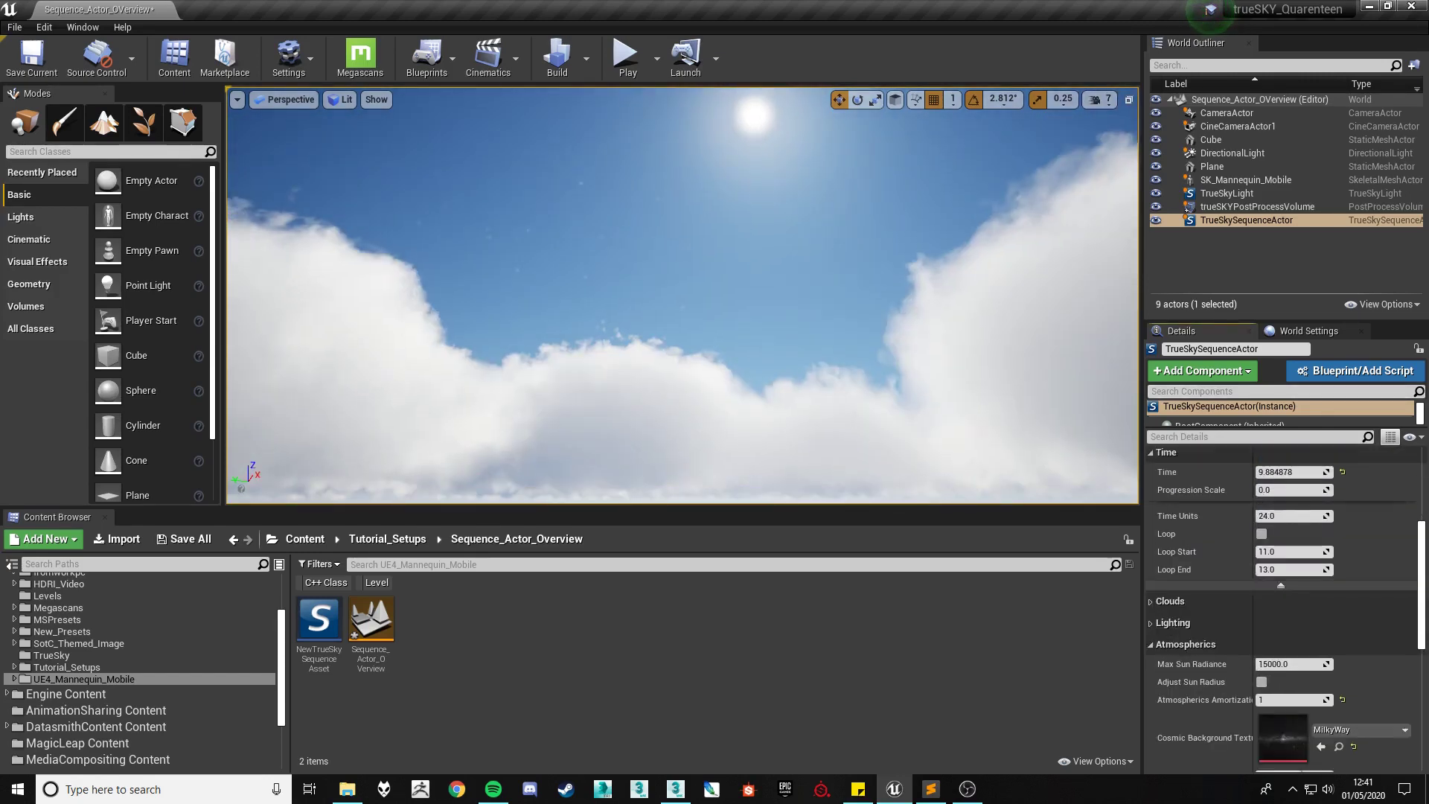
double_click(1281, 570)
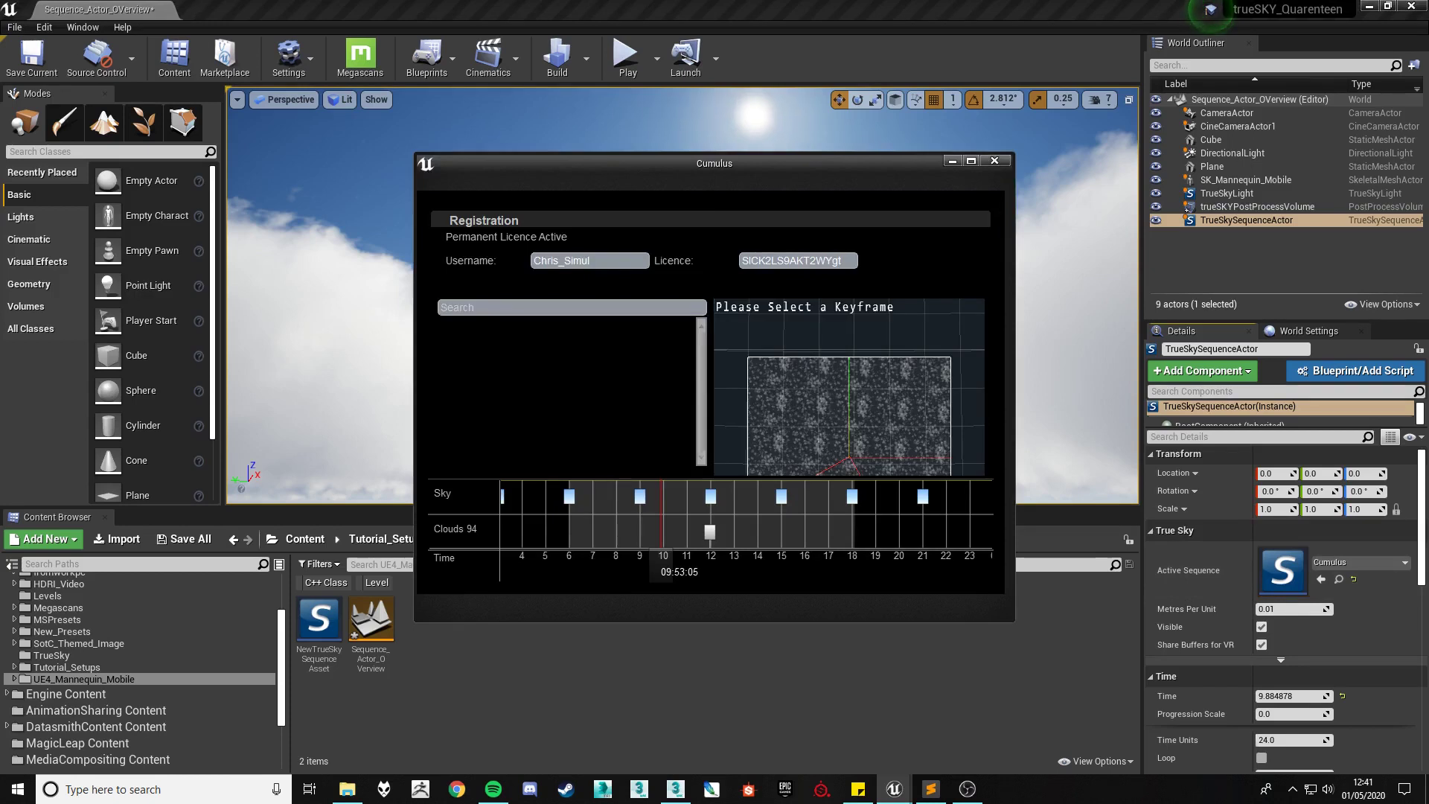
drag(662, 558, 700, 558)
click(994, 160)
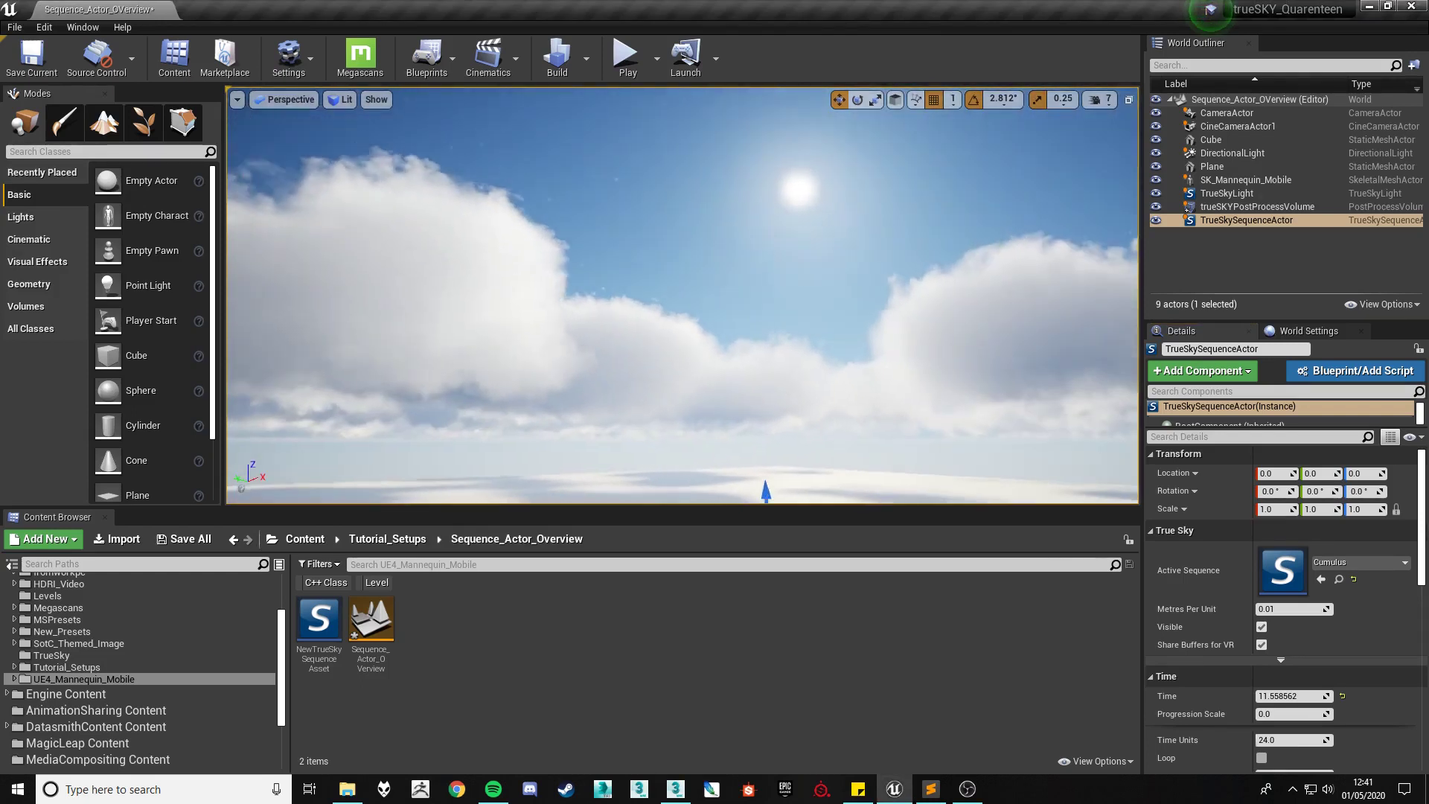
right_drag(682, 295, 658, 303)
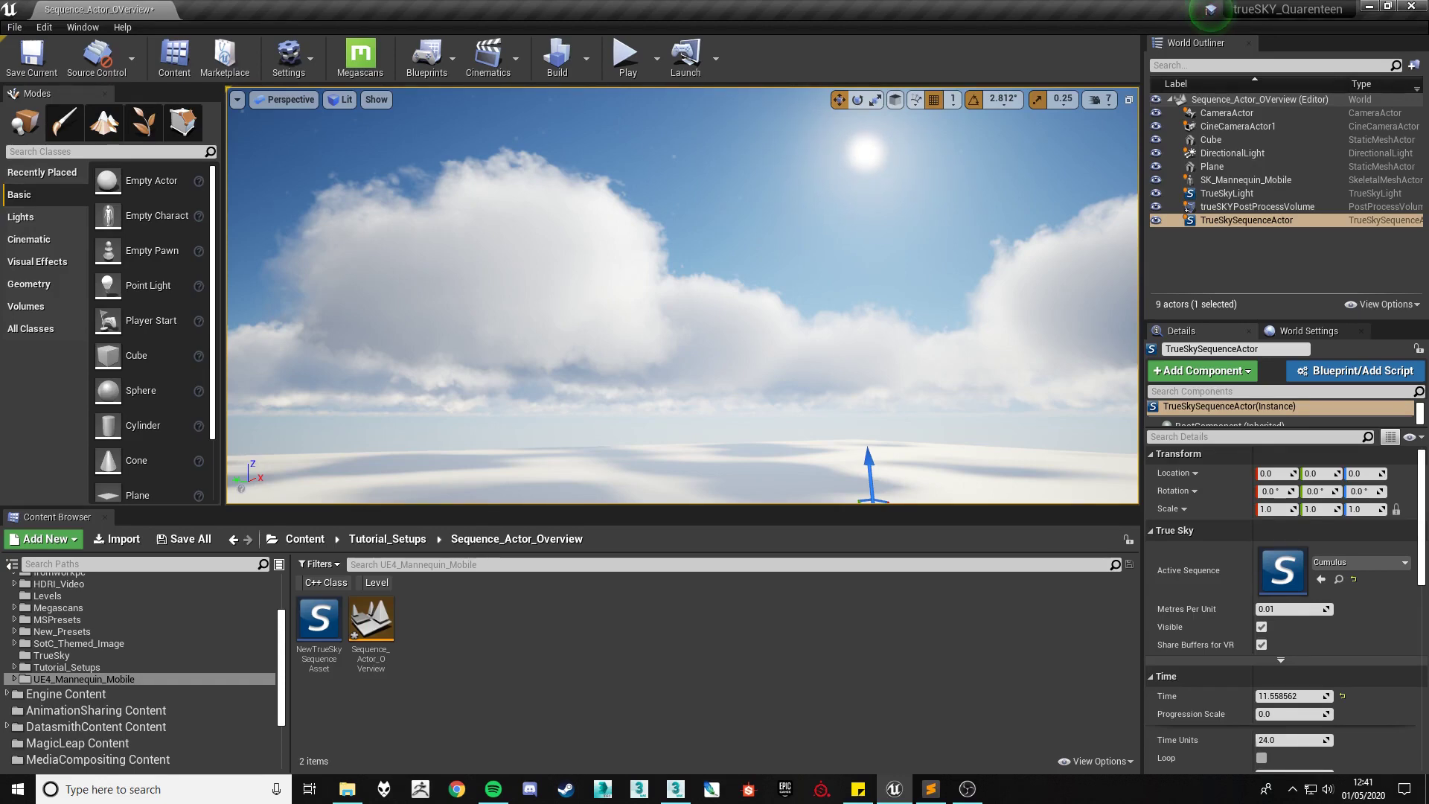
Step: Set the sequence actor's Origin Heading to about 24 in the Atmospherics settings and clear the selection
scroll(1280, 655, down, 10)
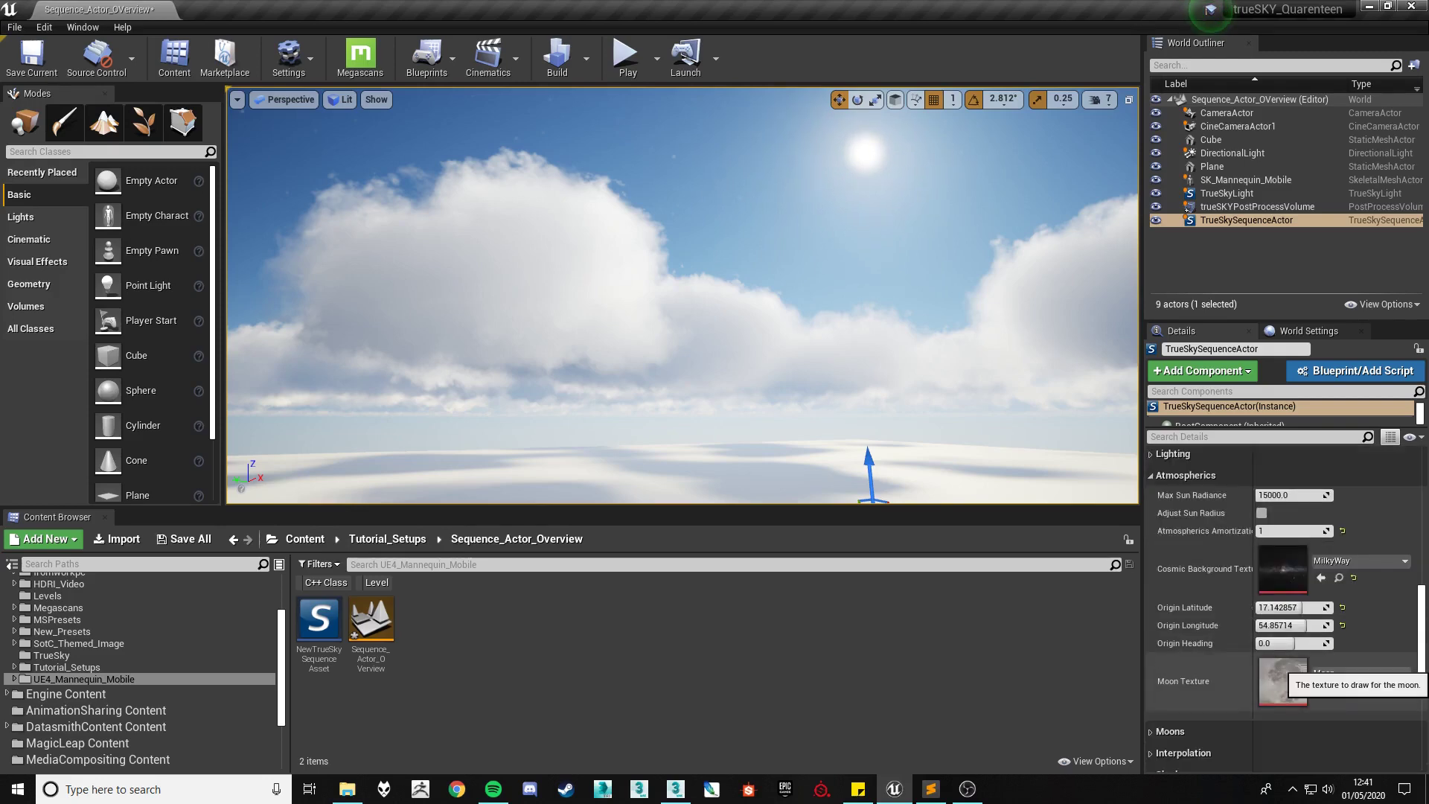
scroll(1280, 607, down, 2)
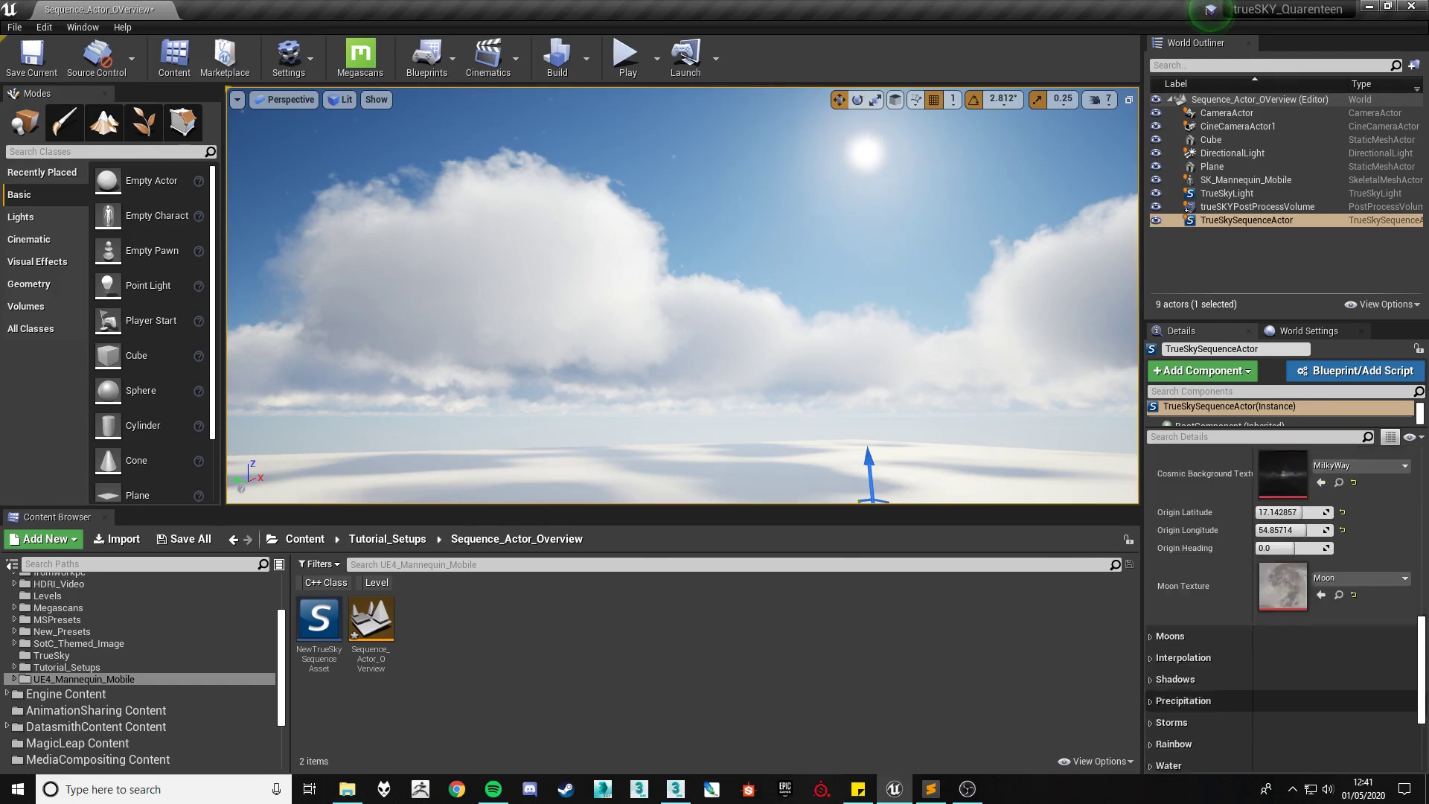
scroll(1191, 642, up, 3)
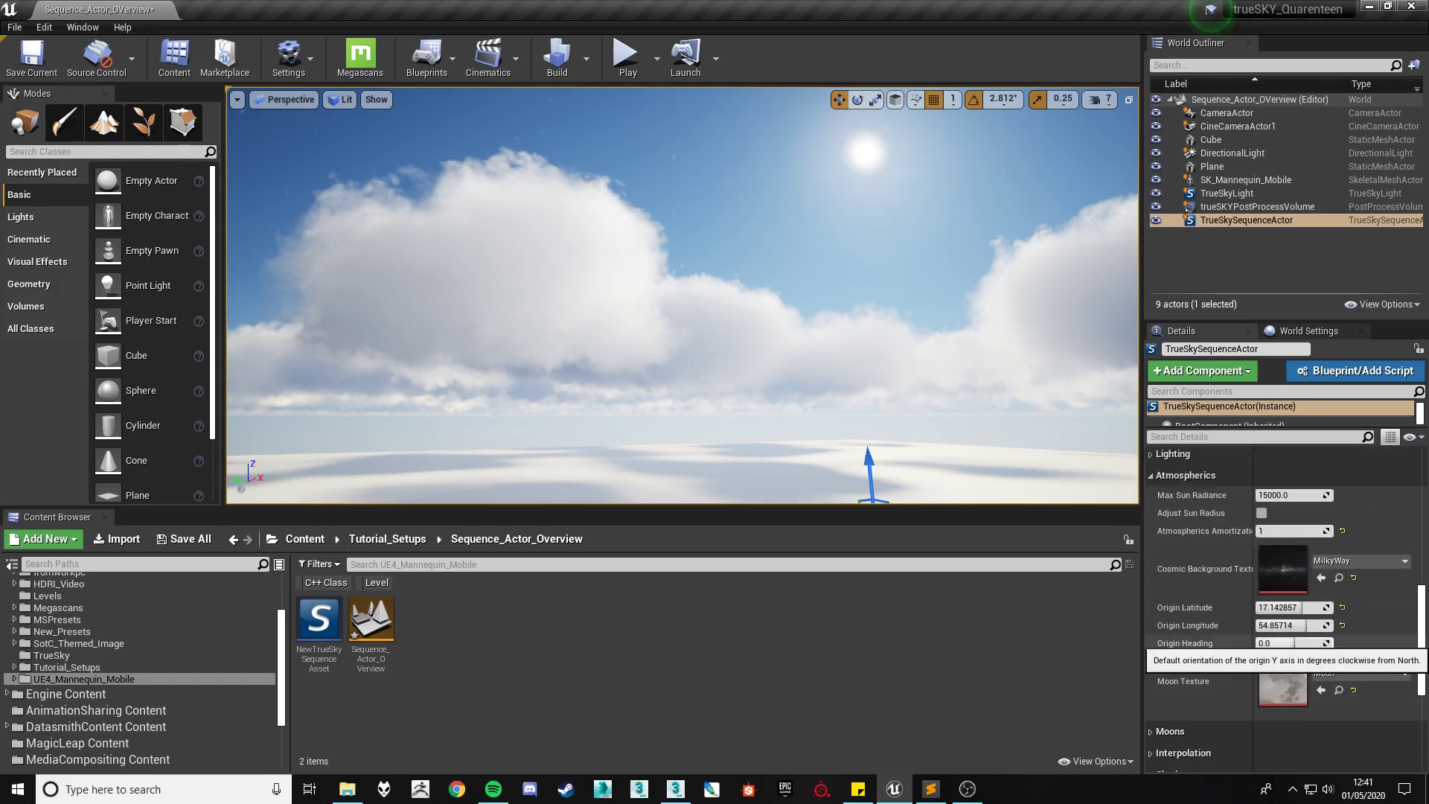
mouse_move(1293, 643)
mouse_down()
mouse_move(1273, 643)
mouse_move(1301, 643)
mouse_up()
key(Escape)
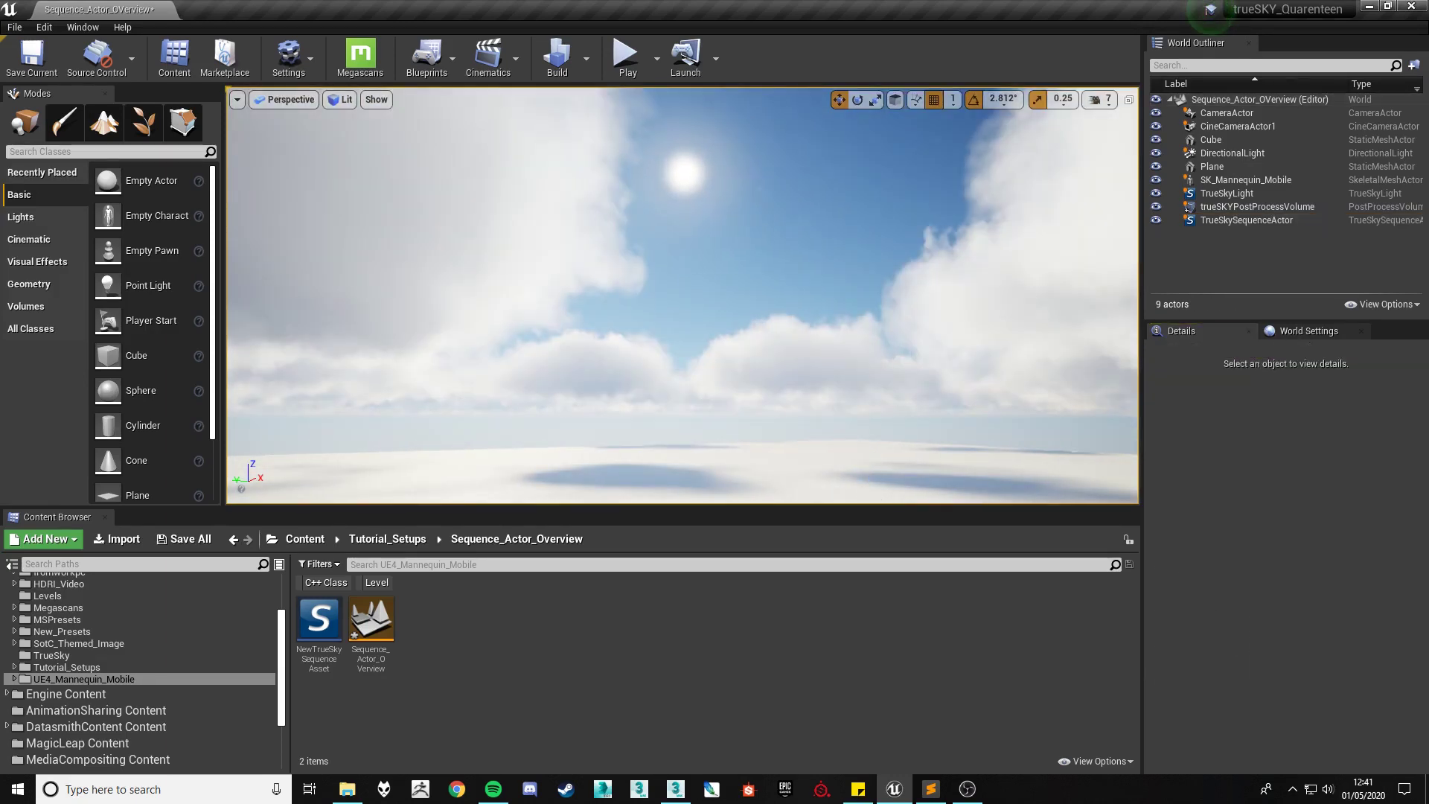
Step: Fly above the clouds with the TrueSkySequenceActor reselected, and try other Origin Heading values before resetting it to 0.0
right_drag(681, 294, 599, 308)
key(w)
click(1245, 220)
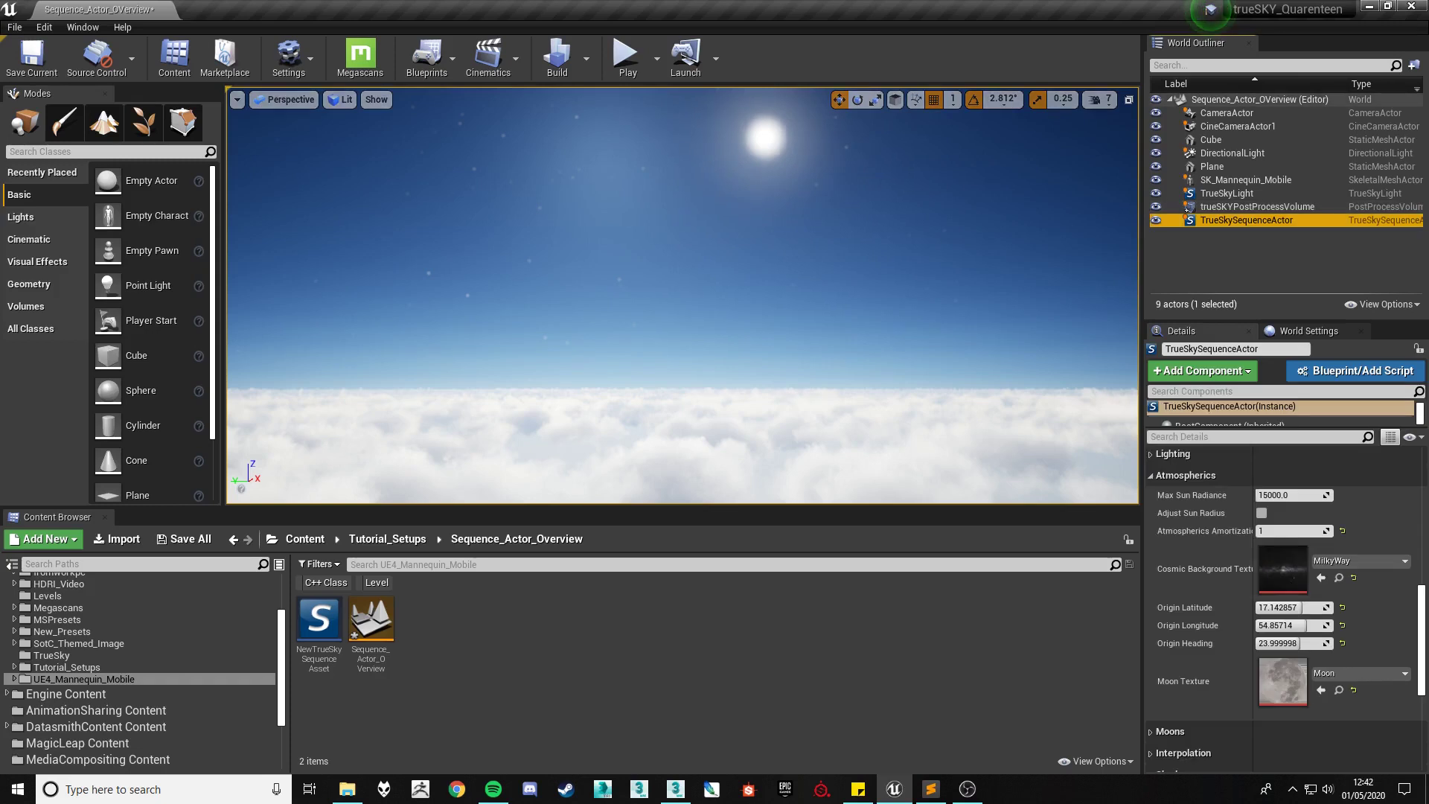
drag(1297, 643, 1377, 643)
click(1342, 643)
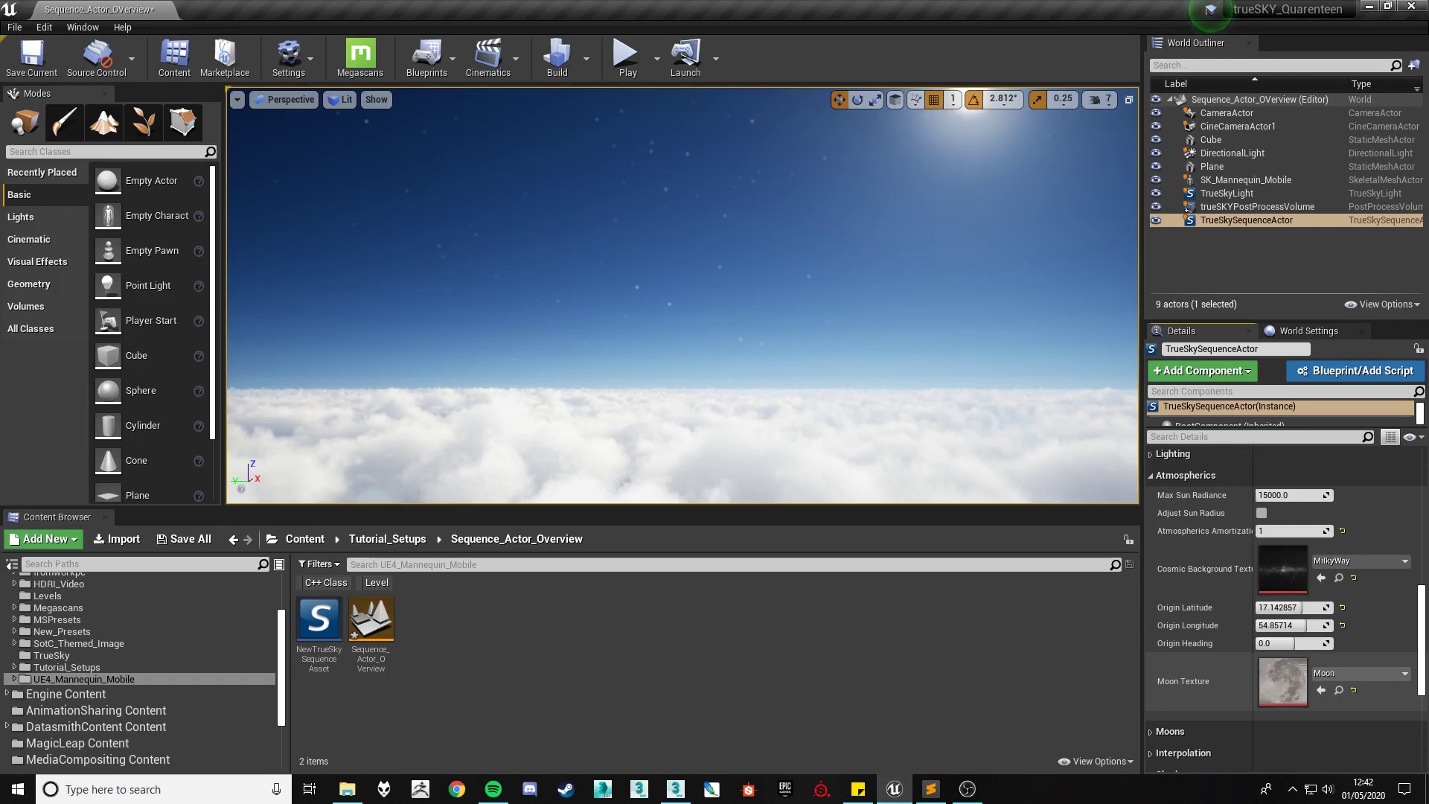
scroll(1205, 681, down, 2)
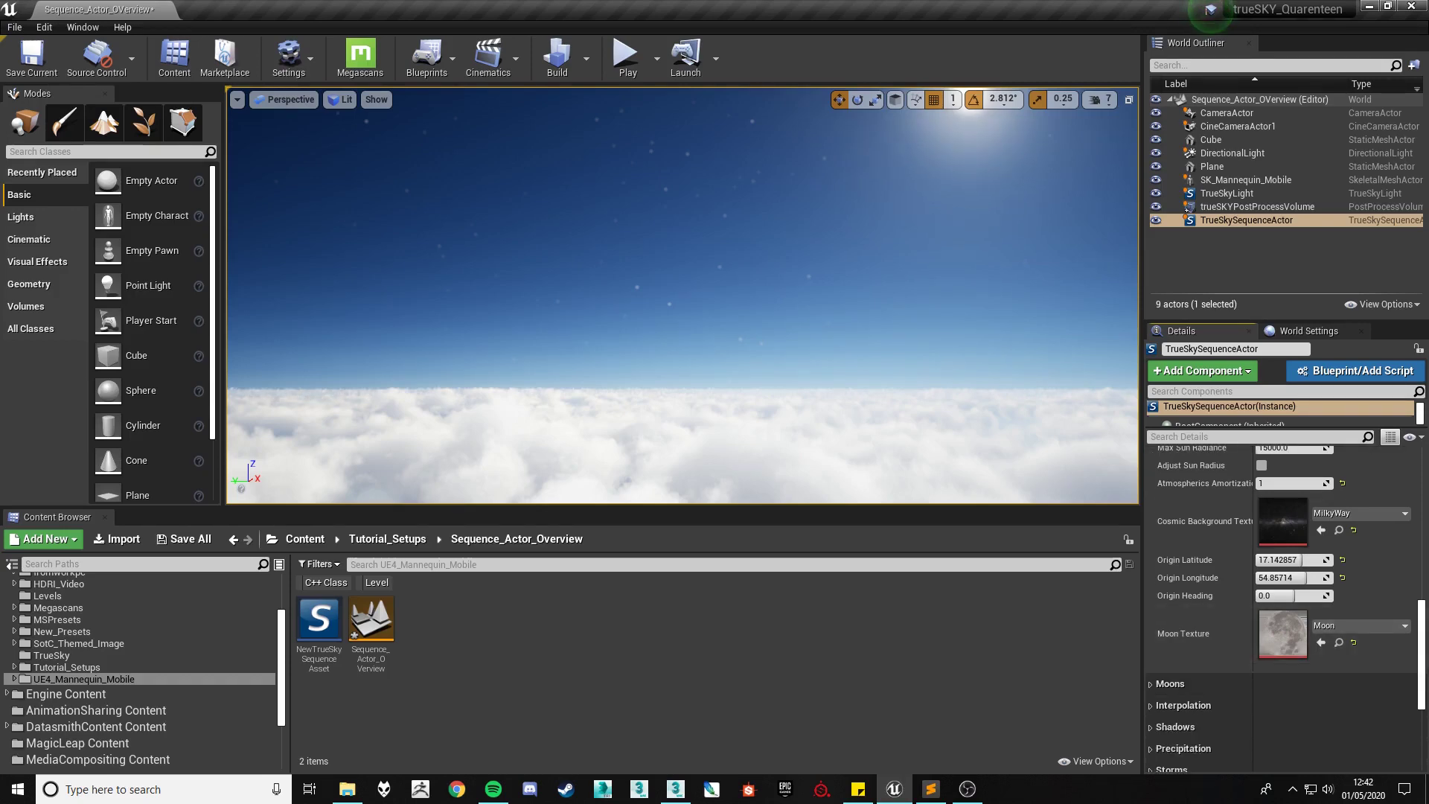
right_drag(682, 295, 693, 274)
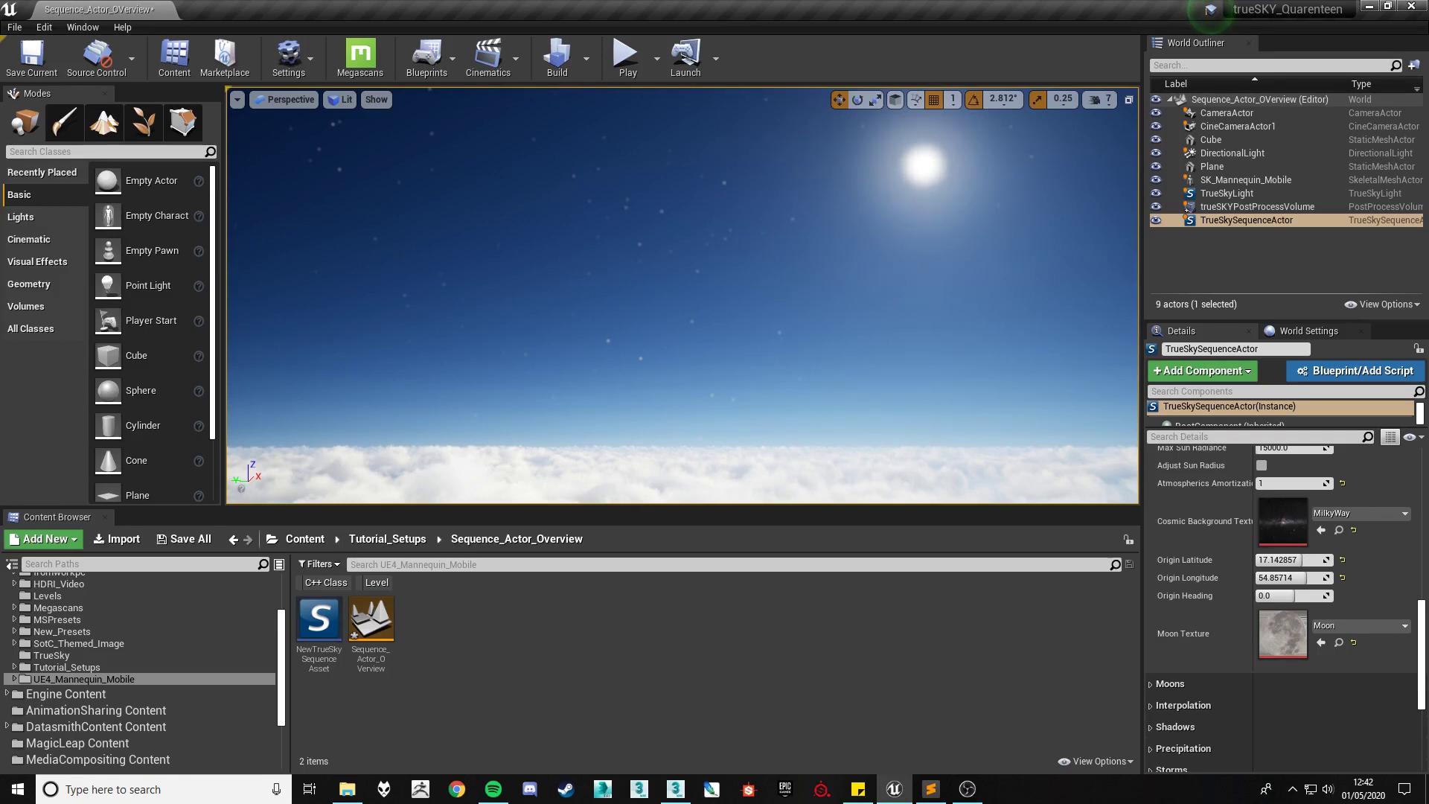
scroll(1286, 595, up, 3)
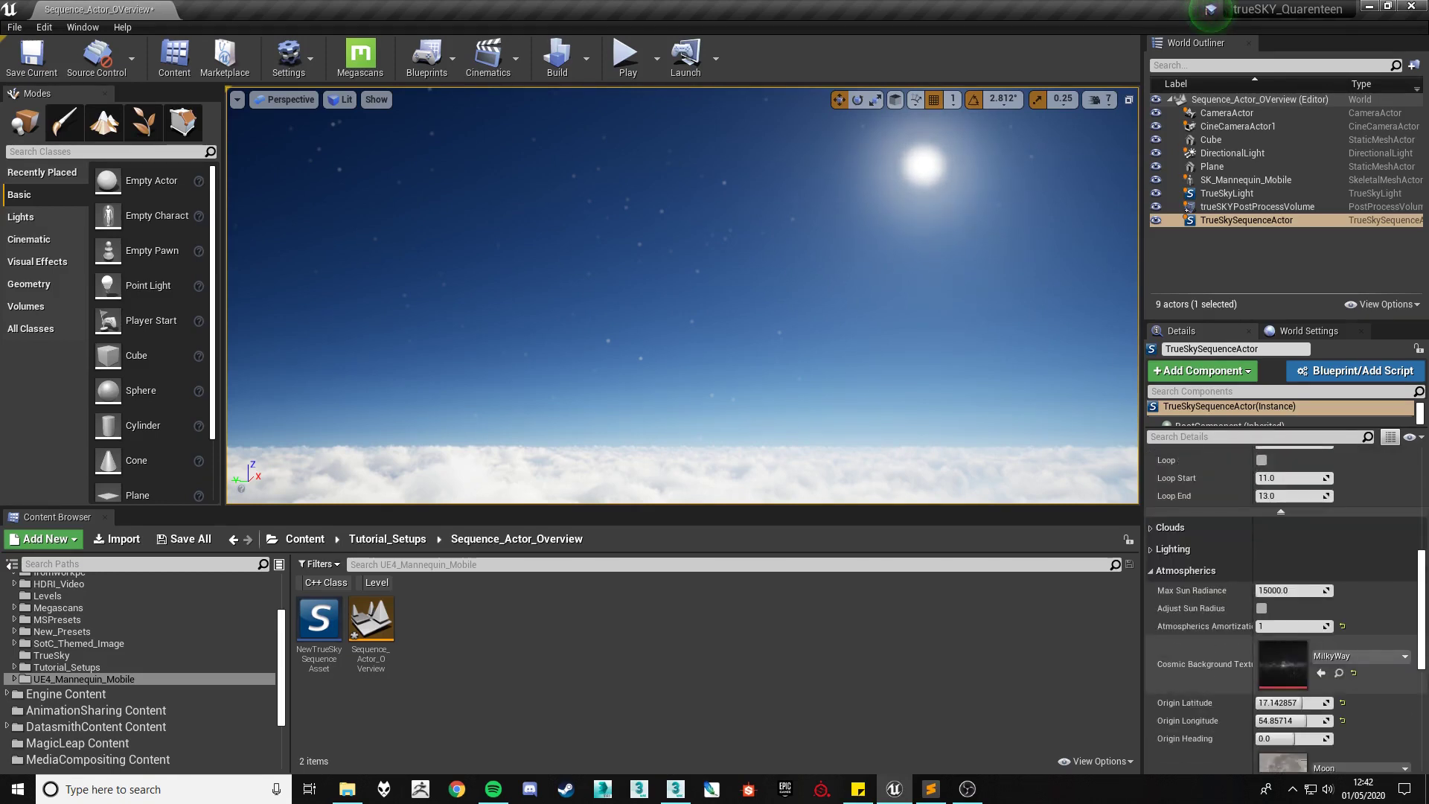